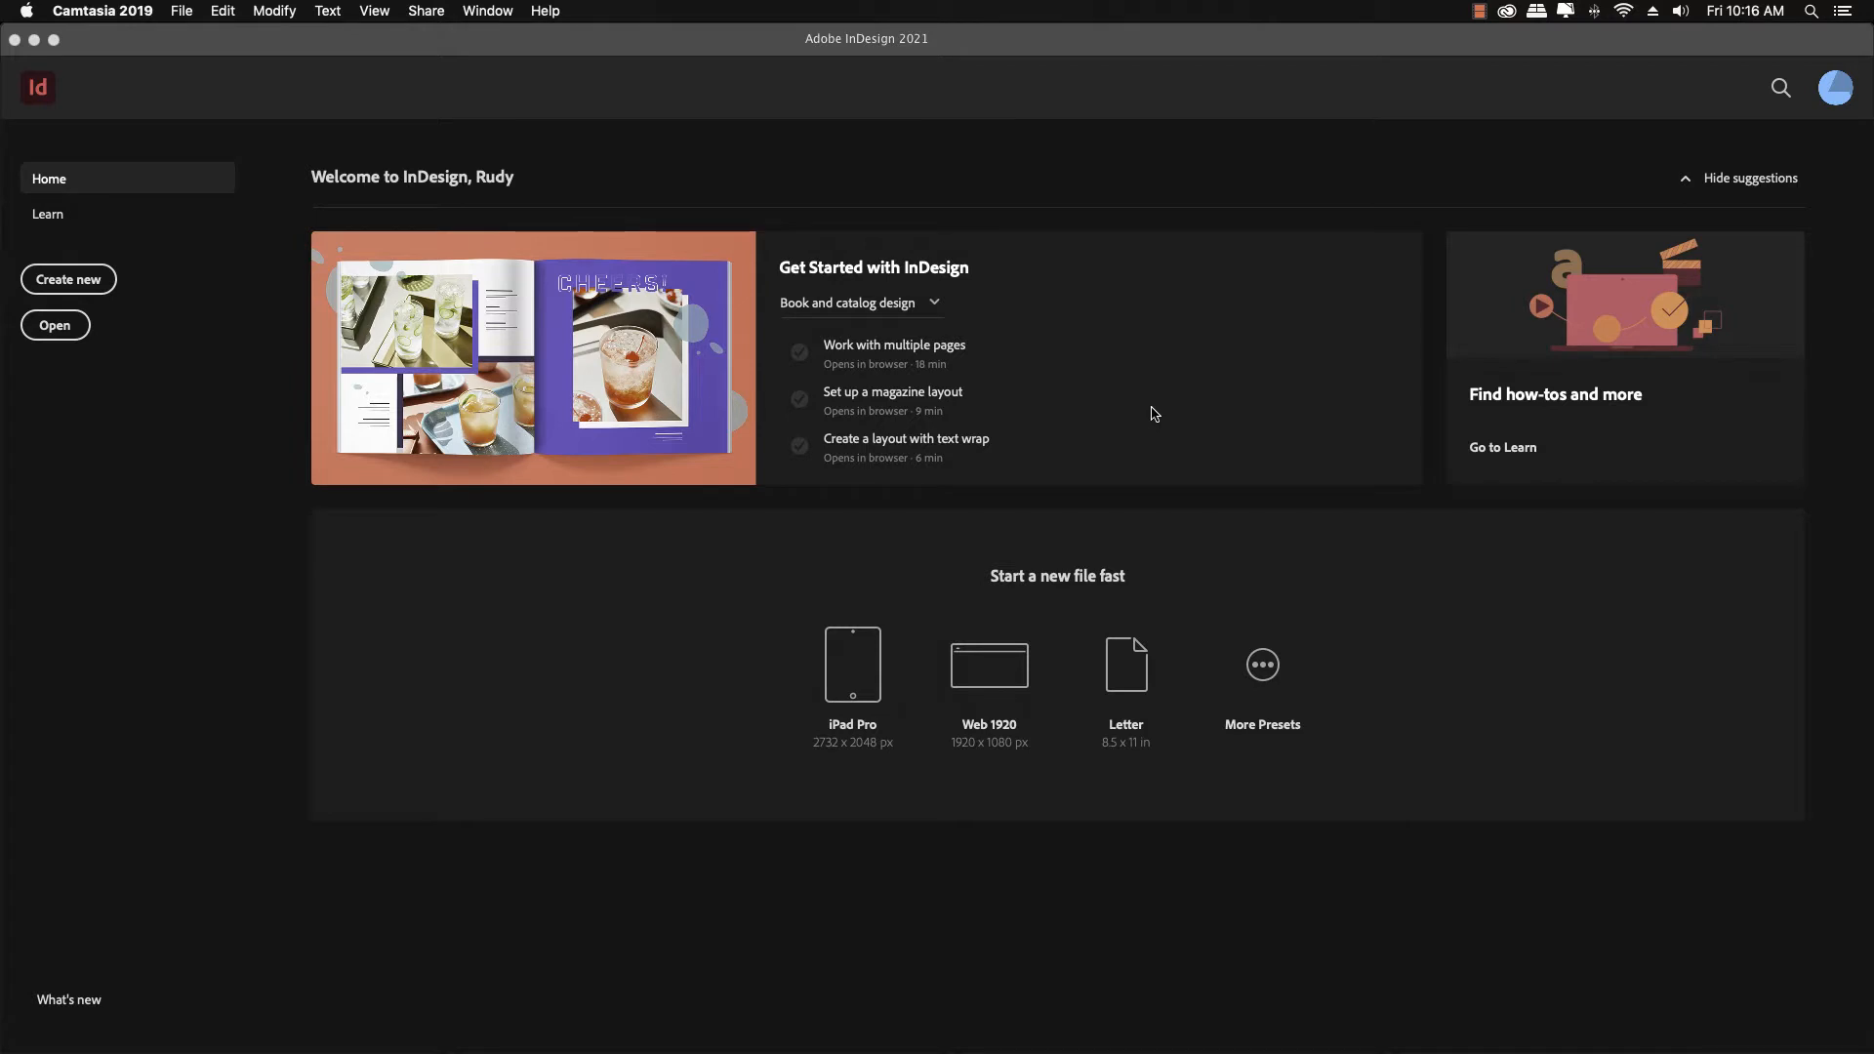
Start a new document with its units set to Inches
{"action": "left_click", "coordinate": [90, 283]}
{"action": "left_click", "coordinate": [90, 283]}
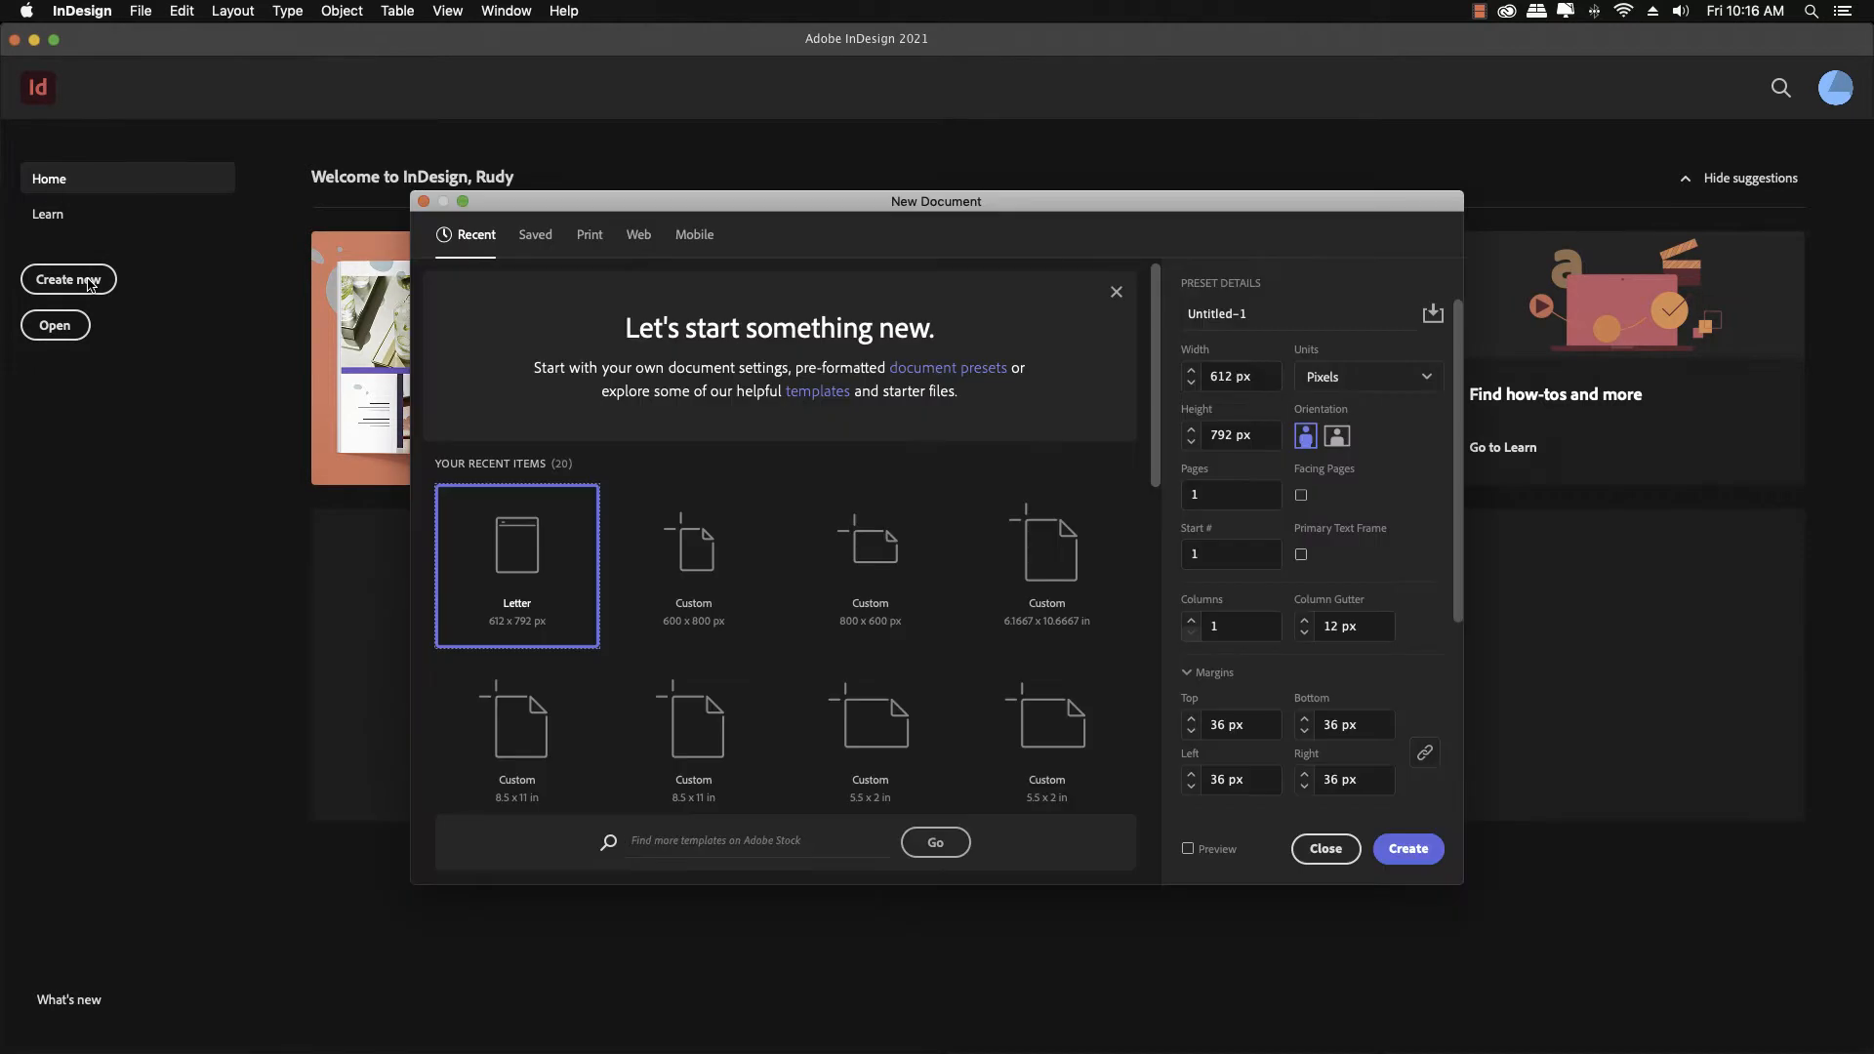
{"action": "left_click", "coordinate": [1376, 386]}
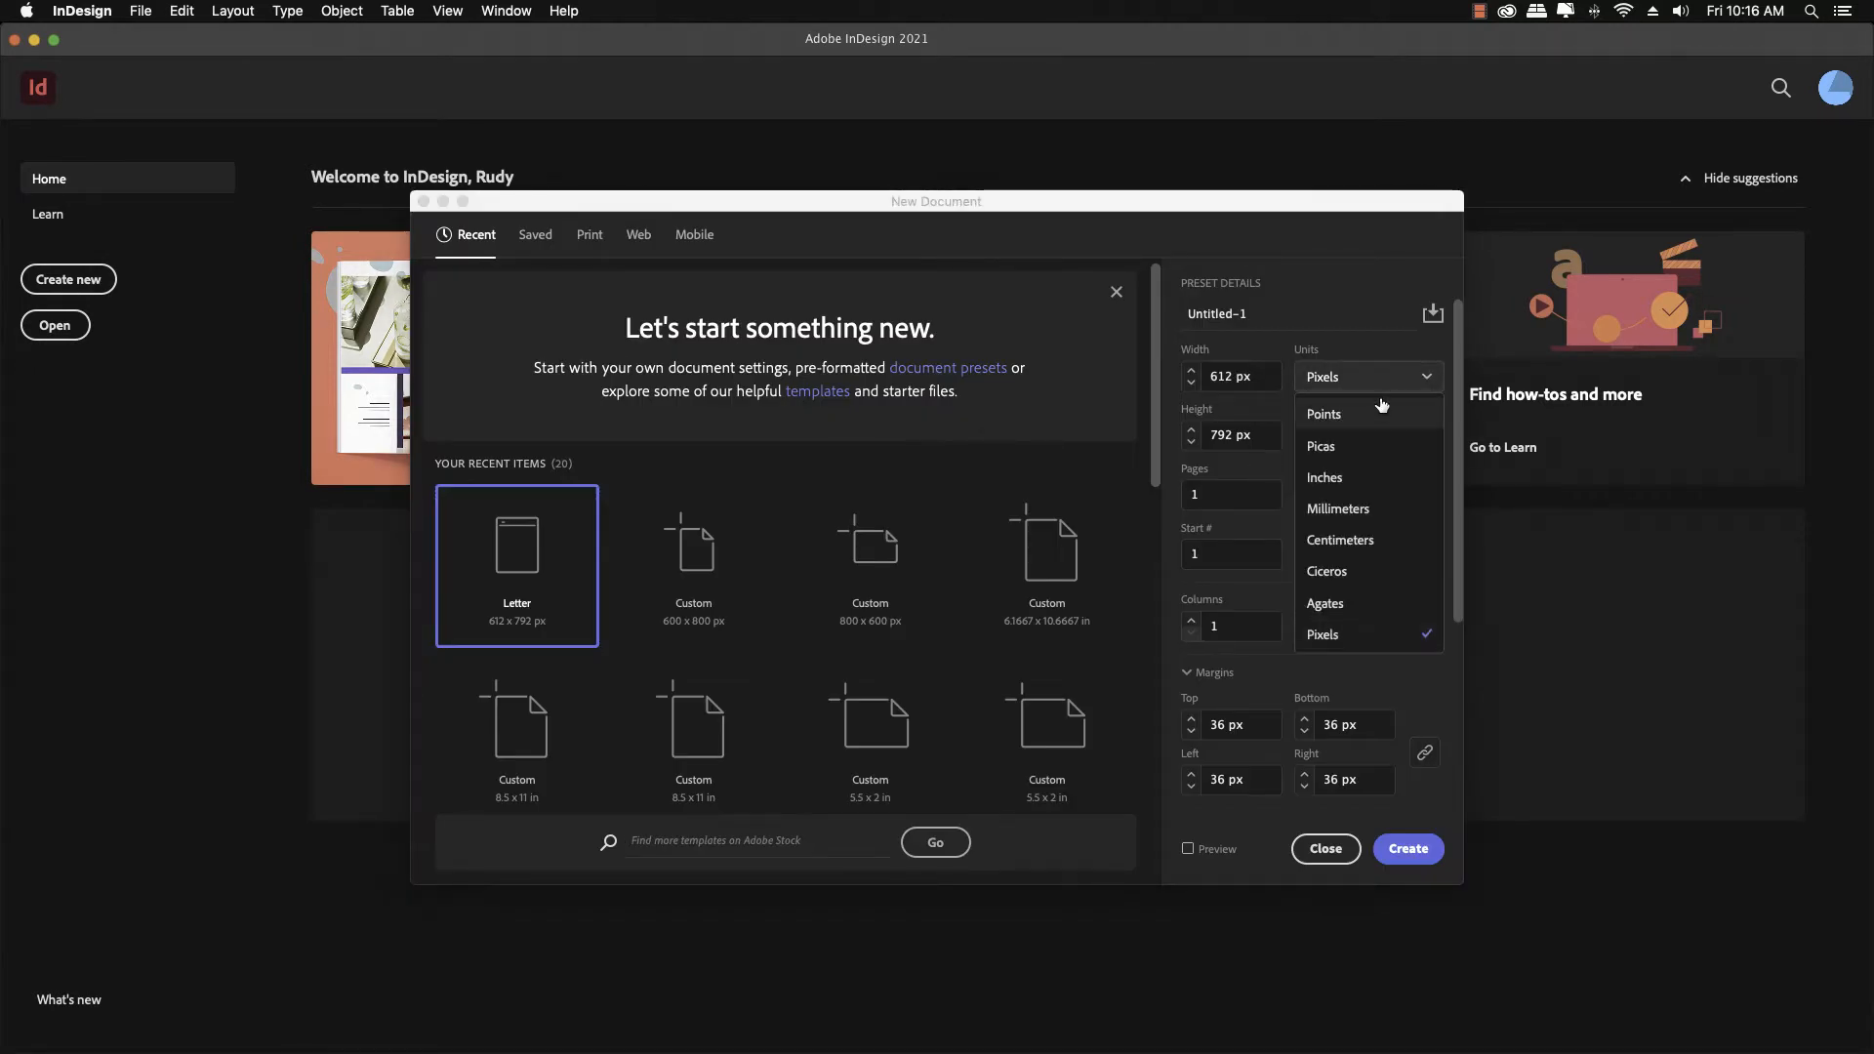
{"action": "left_click", "coordinate": [1364, 478]}
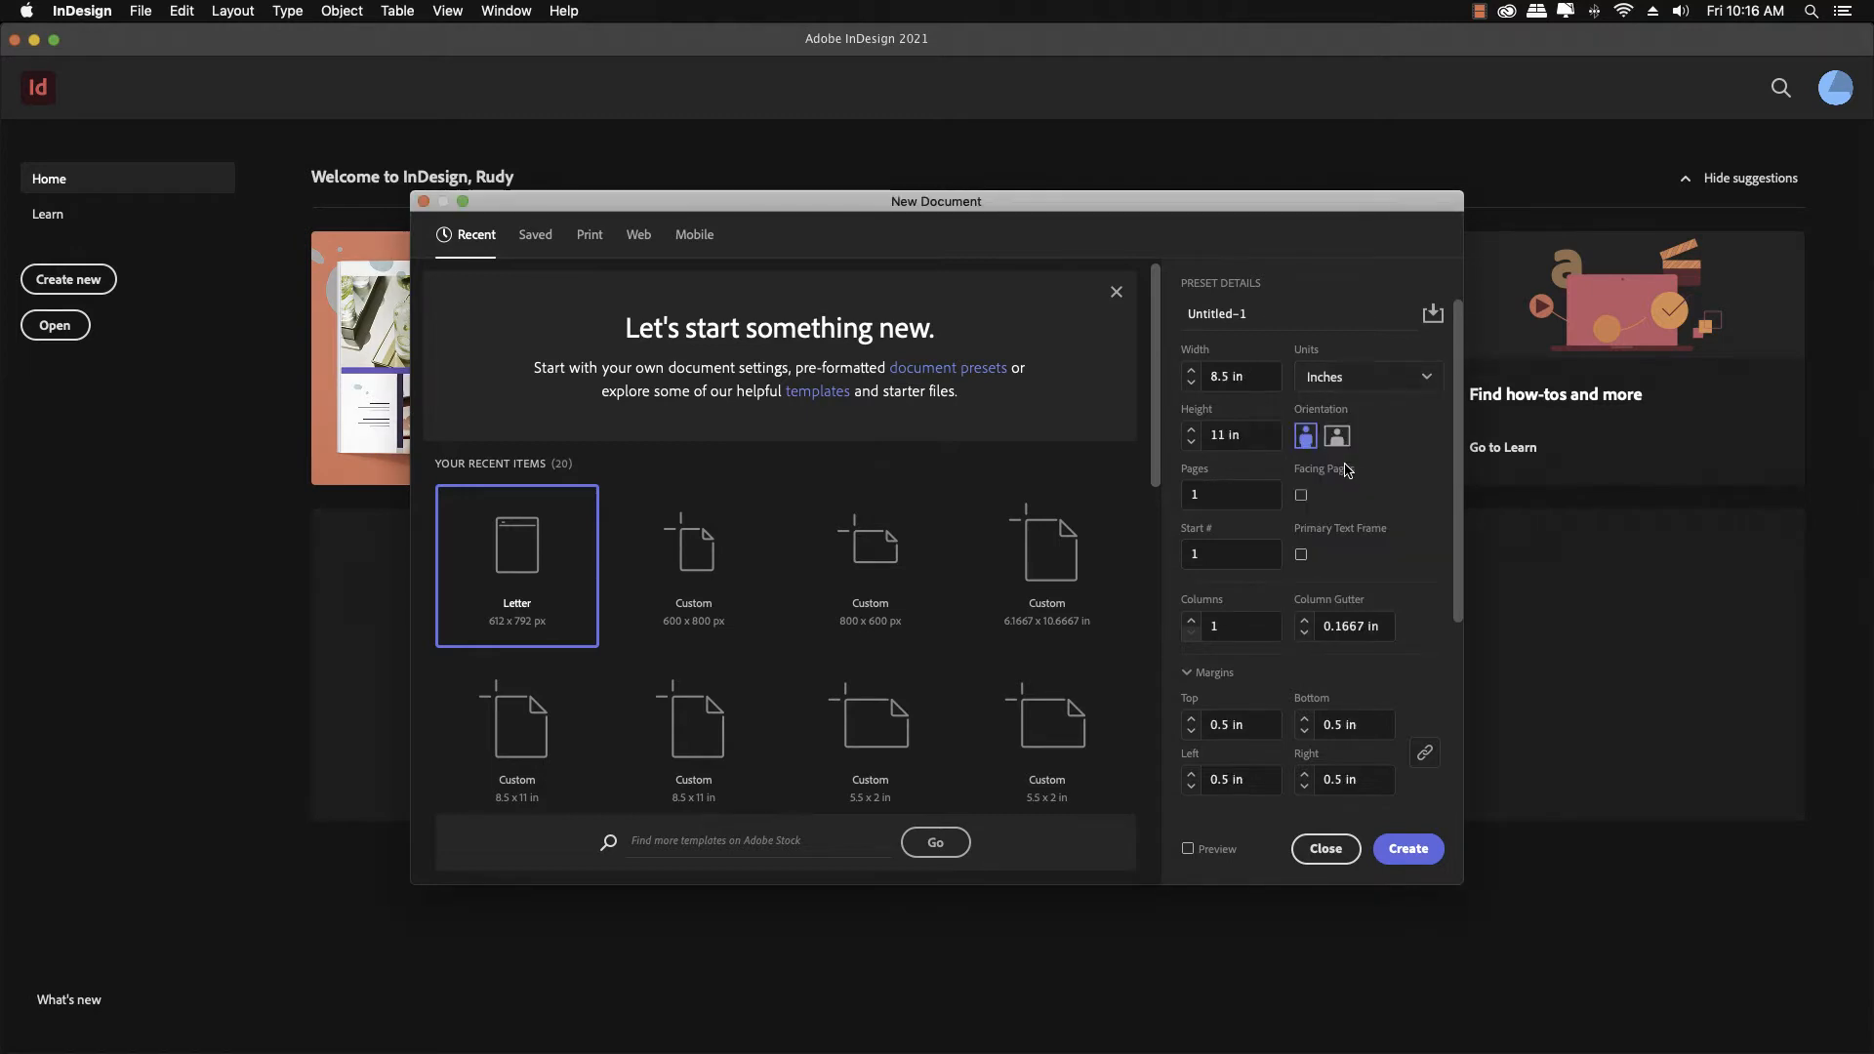
Turn on Facing Pages and set the page count to 4
{"action": "left_click", "coordinate": [1301, 495]}
{"action": "left_click", "coordinate": [1192, 494]}
{"action": "type", "text": "4"}
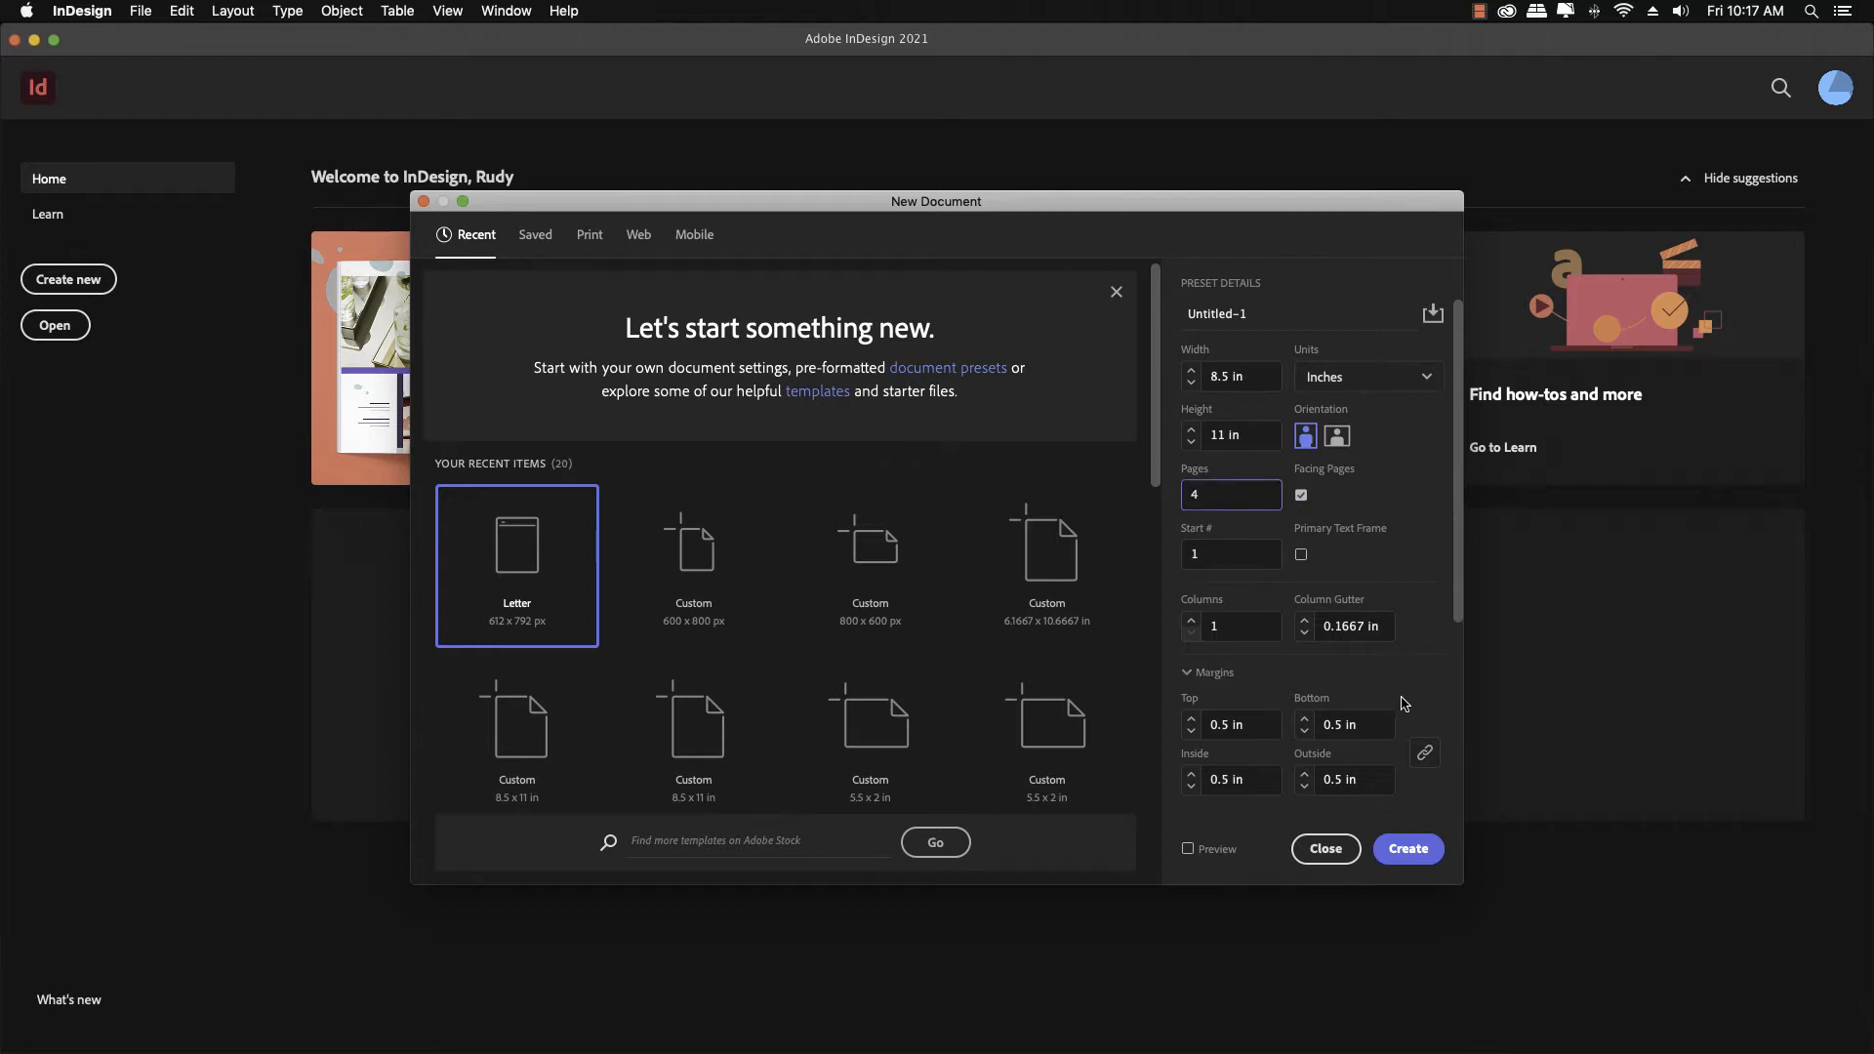
Set the bleed to 0.125 in on all sides and create the document
{"action": "scroll", "coordinate": [1409, 702], "scroll_direction": "down", "scroll_amount": 5}
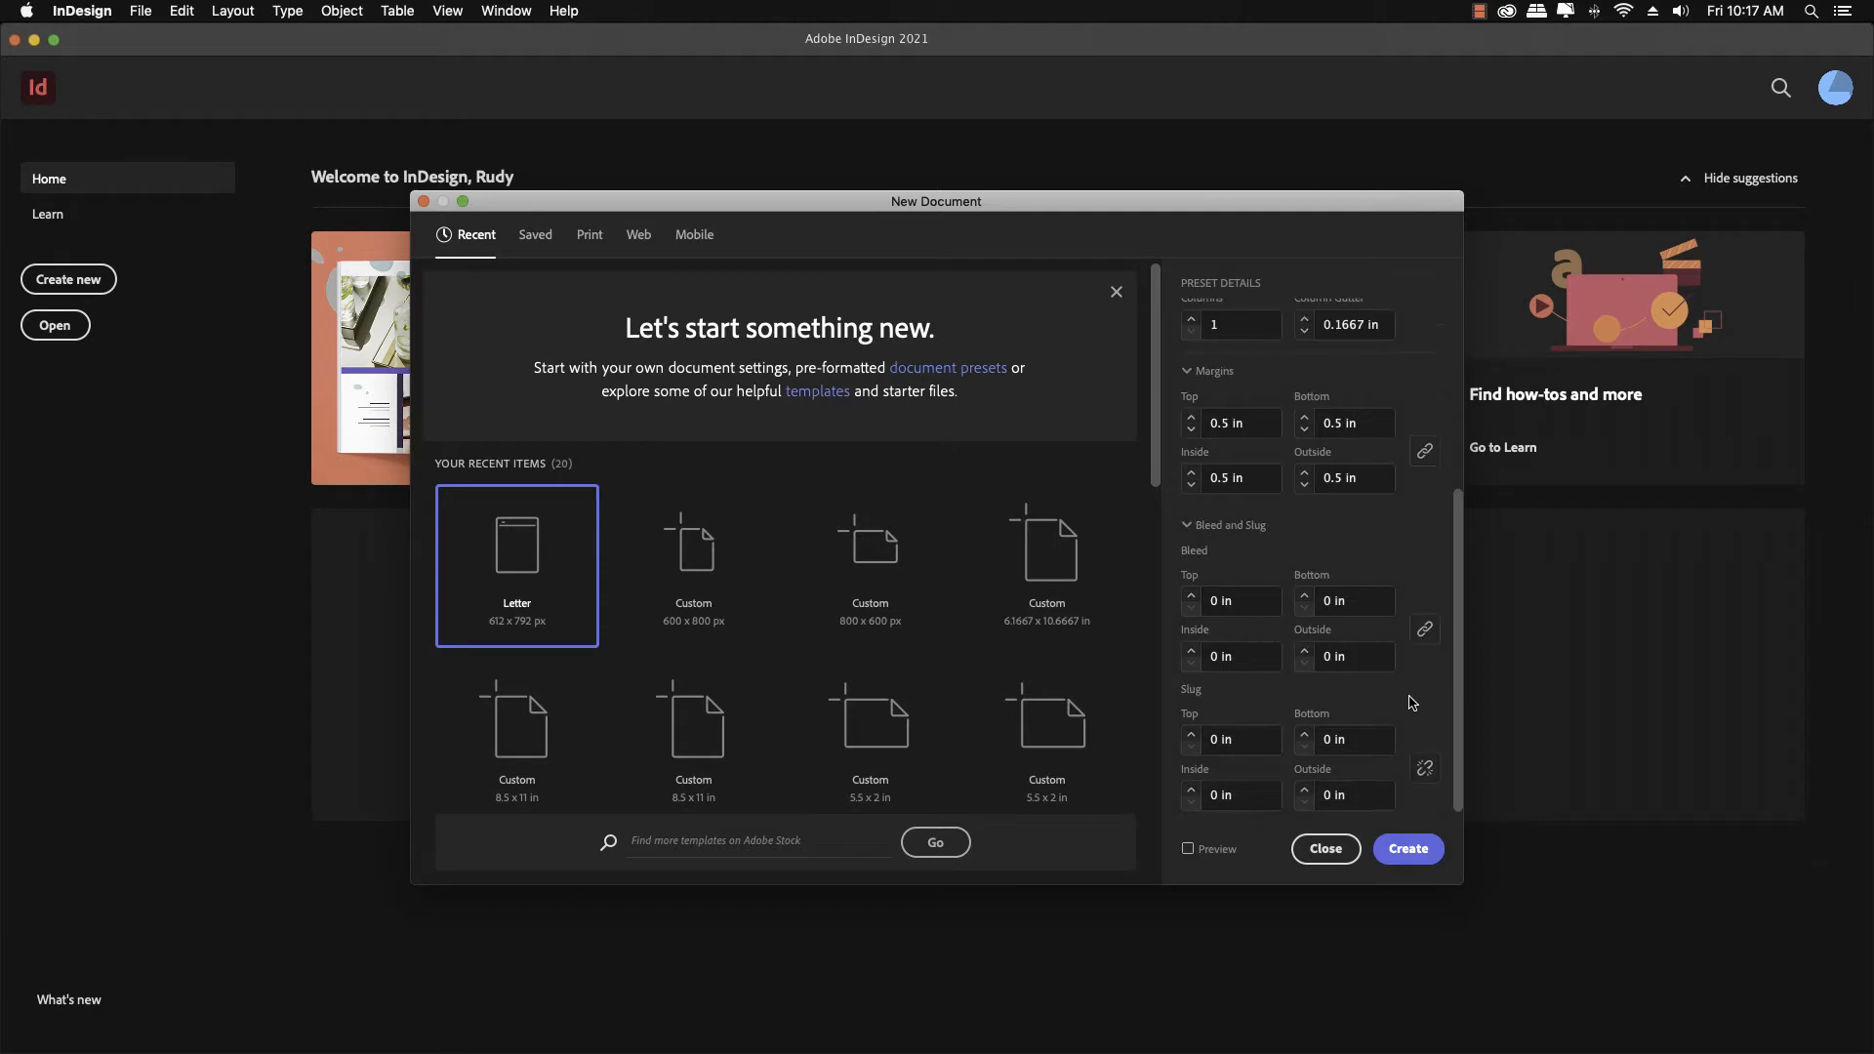
{"action": "left_click", "coordinate": [1191, 595]}
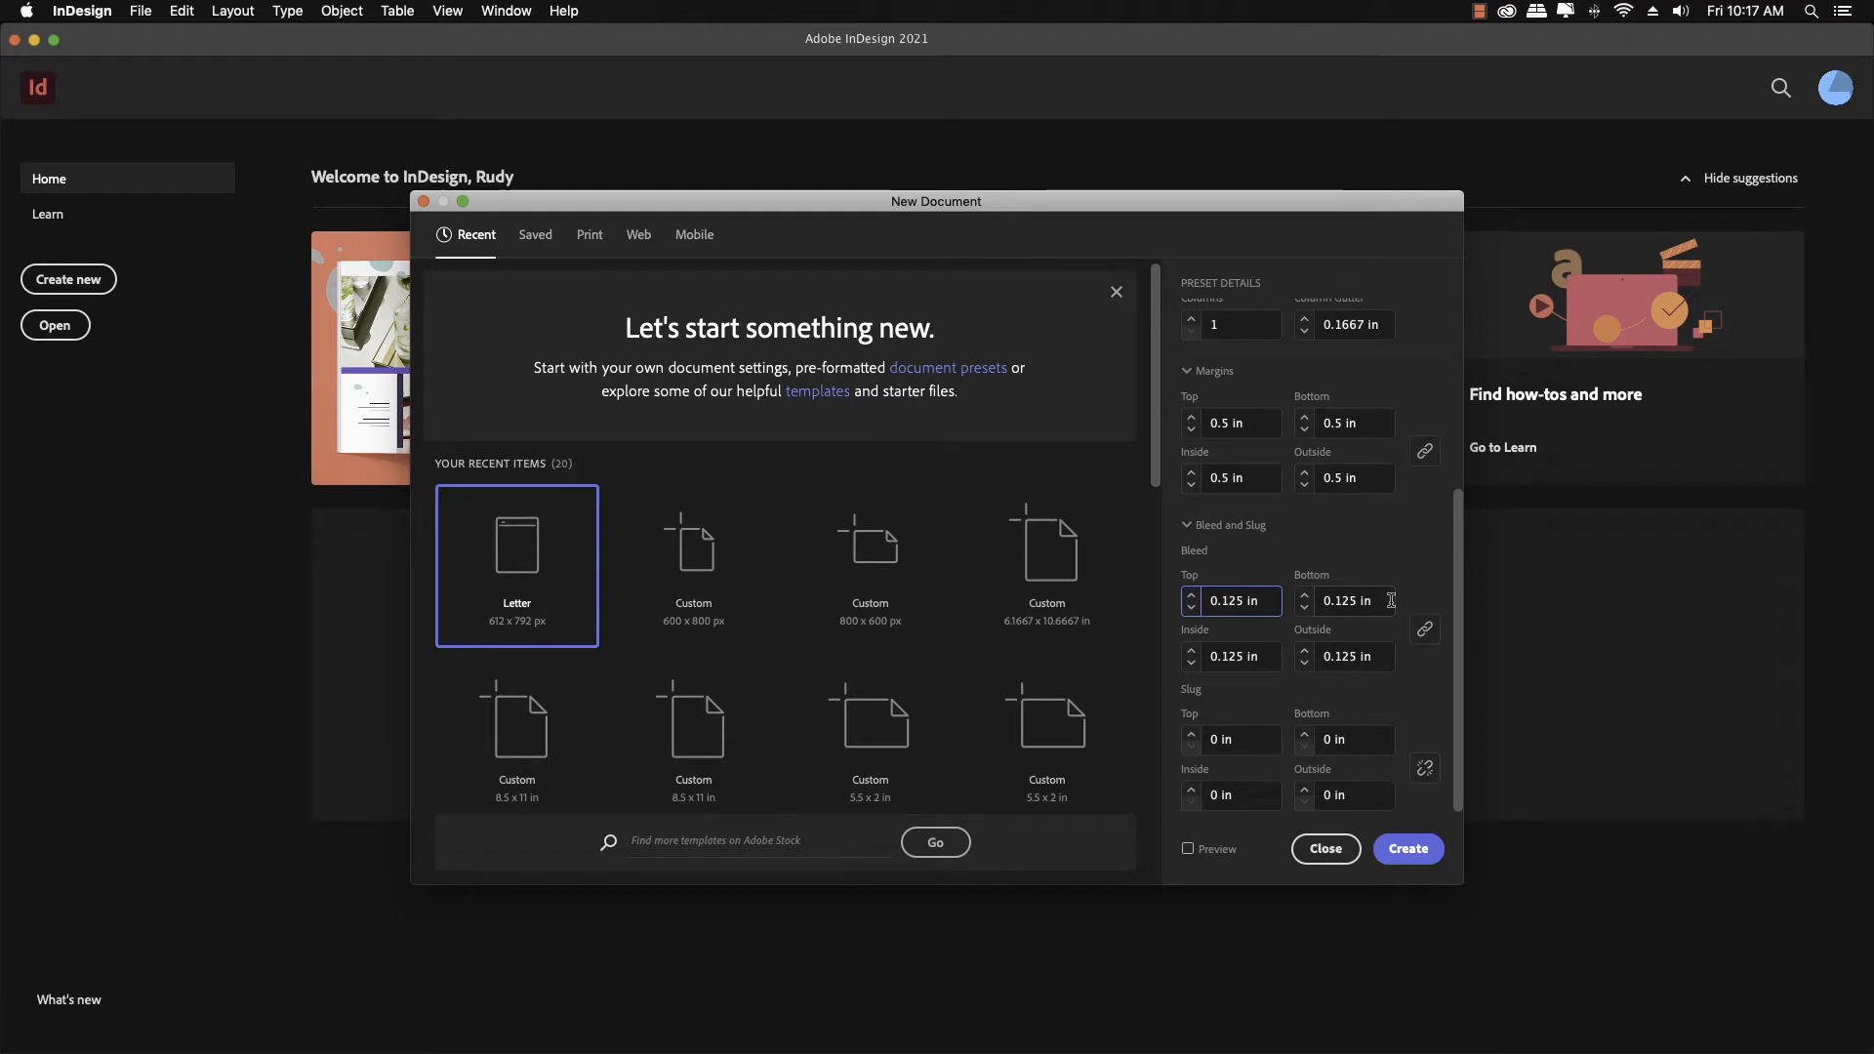
{"action": "scroll", "coordinate": [1381, 600], "scroll_direction": "up", "scroll_amount": 5}
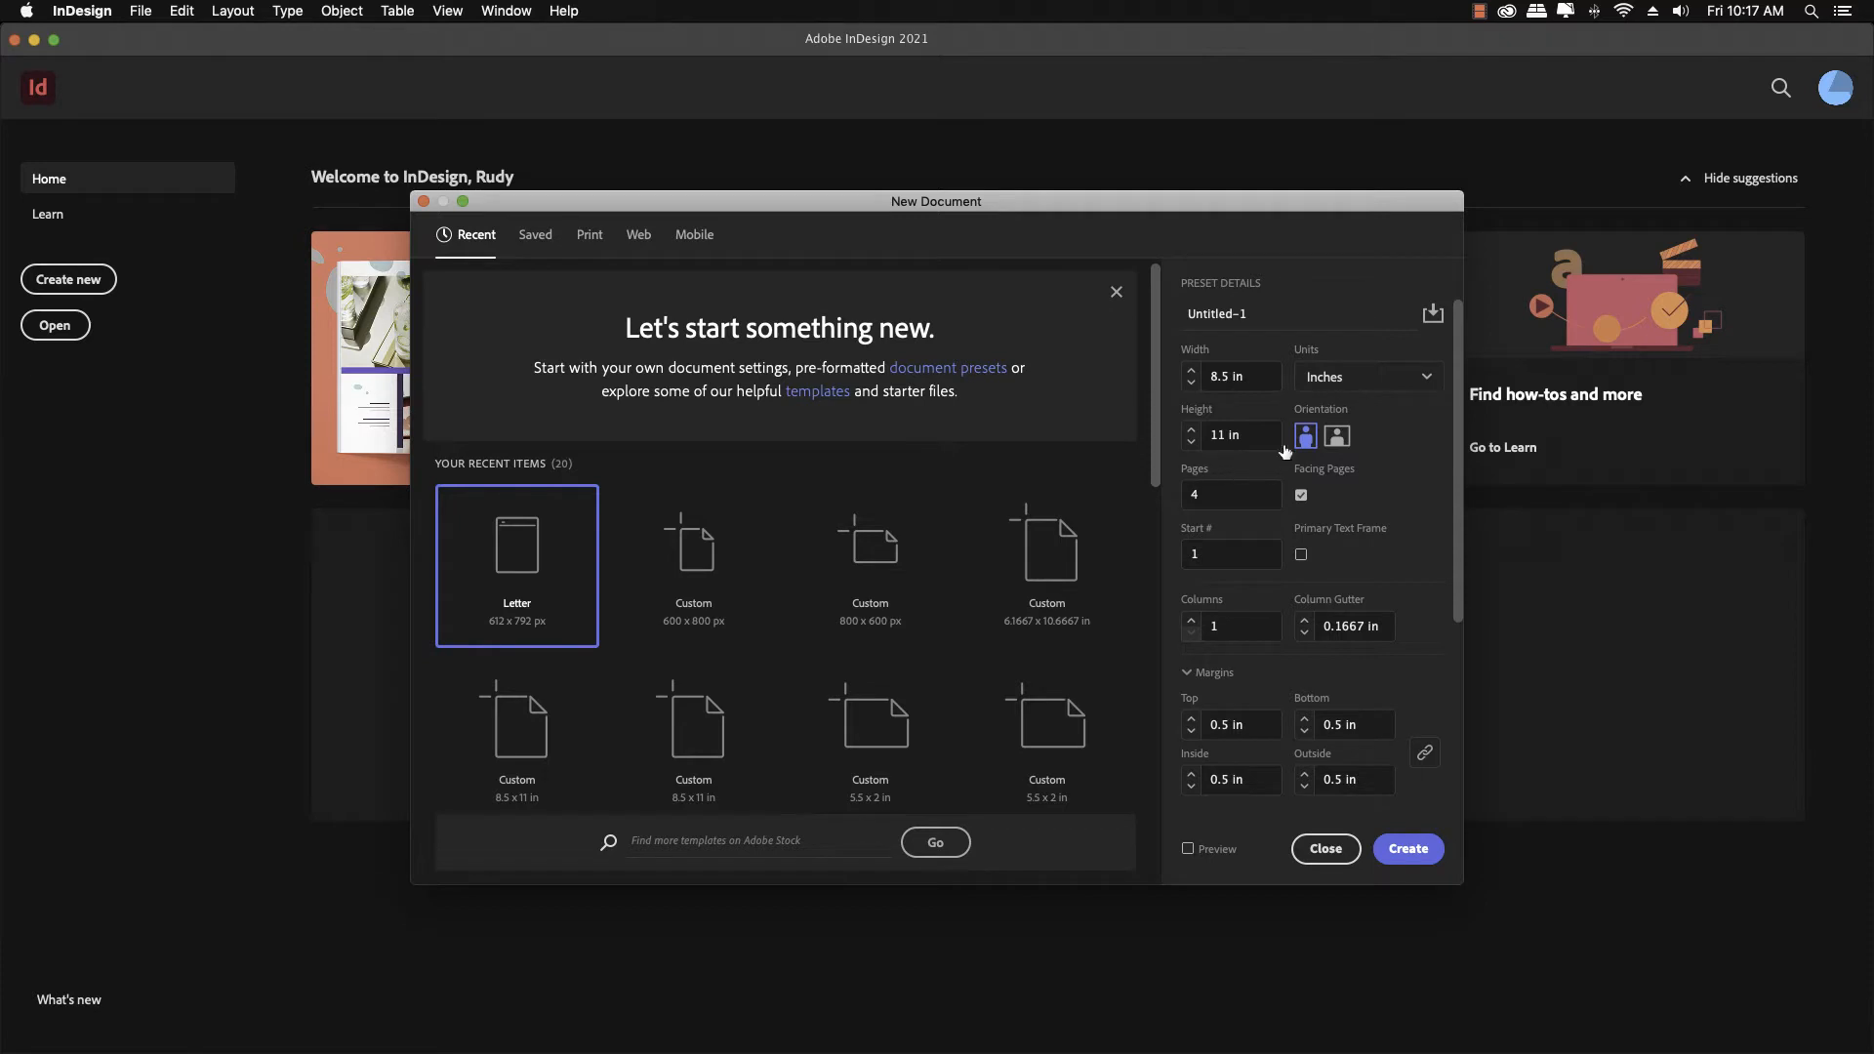
{"action": "left_click", "coordinate": [1397, 846]}
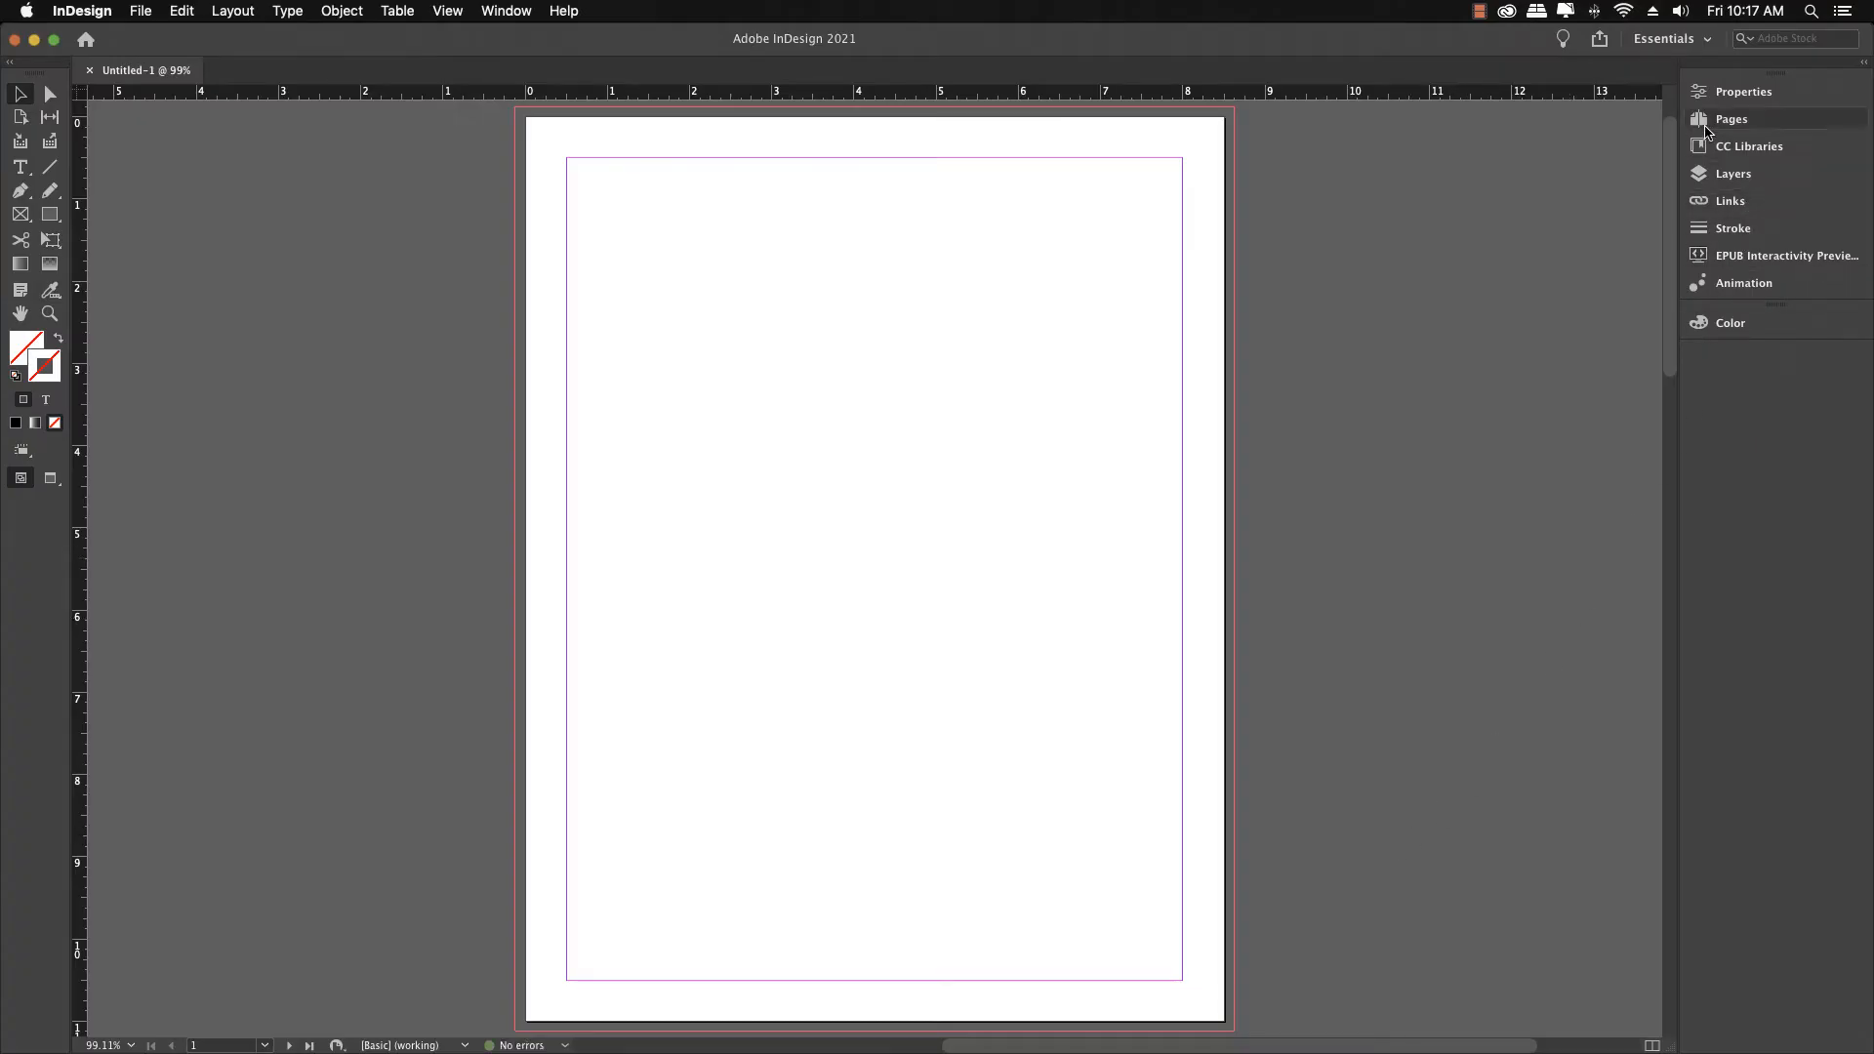
Switch the workspace to Printing and Proofing
{"action": "left_click", "coordinate": [1706, 121]}
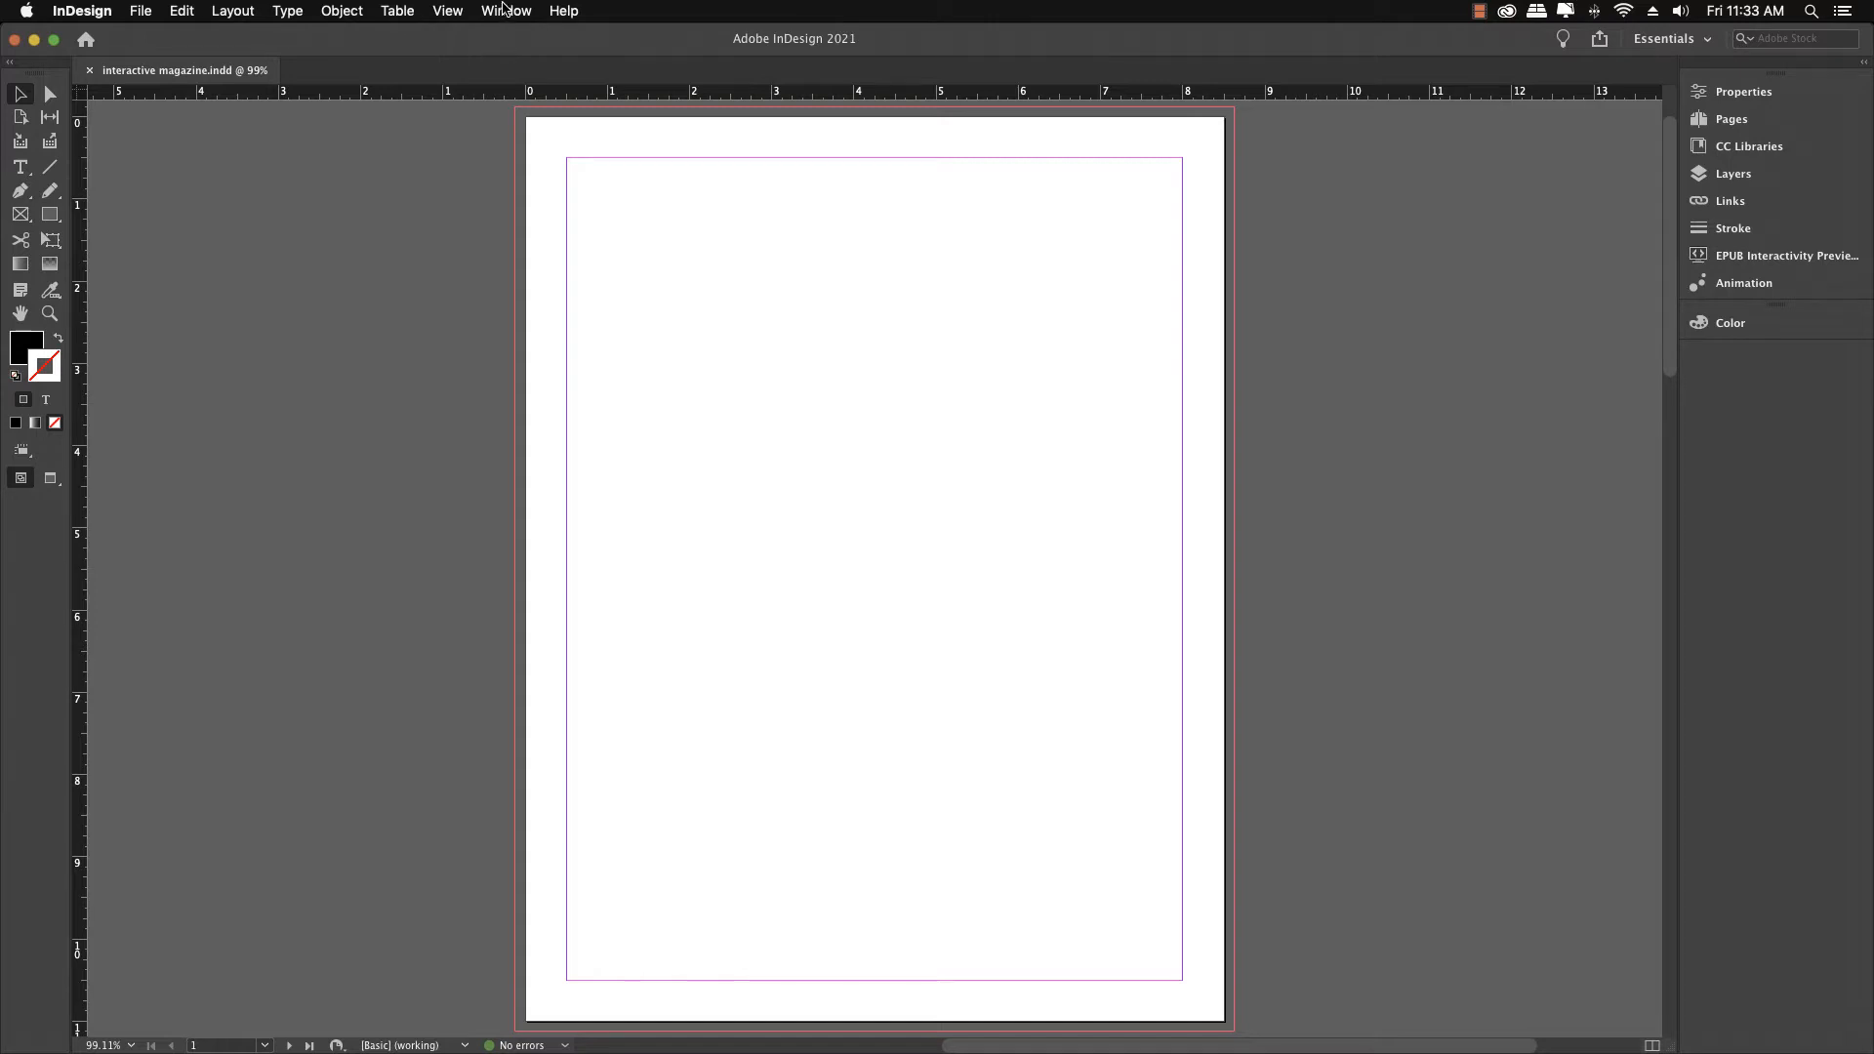
{"action": "left_click", "coordinate": [505, 10]}
{"action": "mouse_move", "coordinate": [508, 55]}
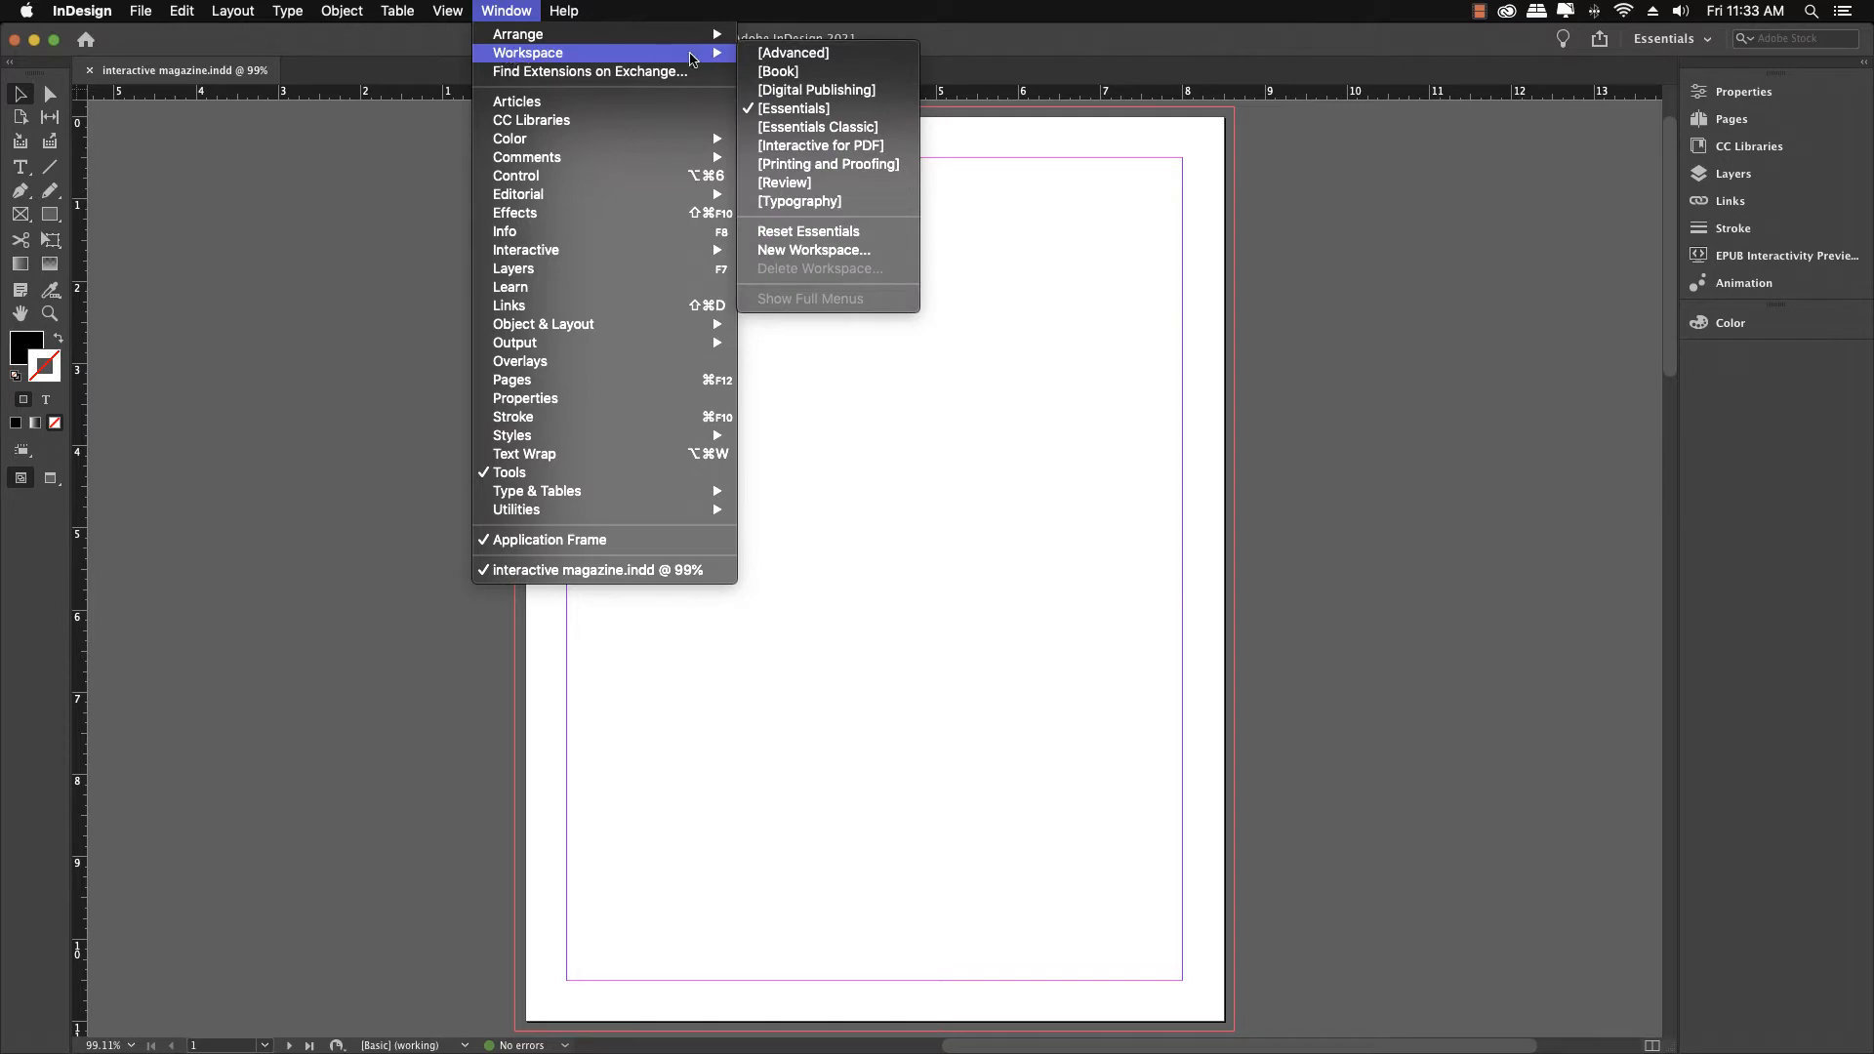
{"action": "left_click", "coordinate": [806, 165]}
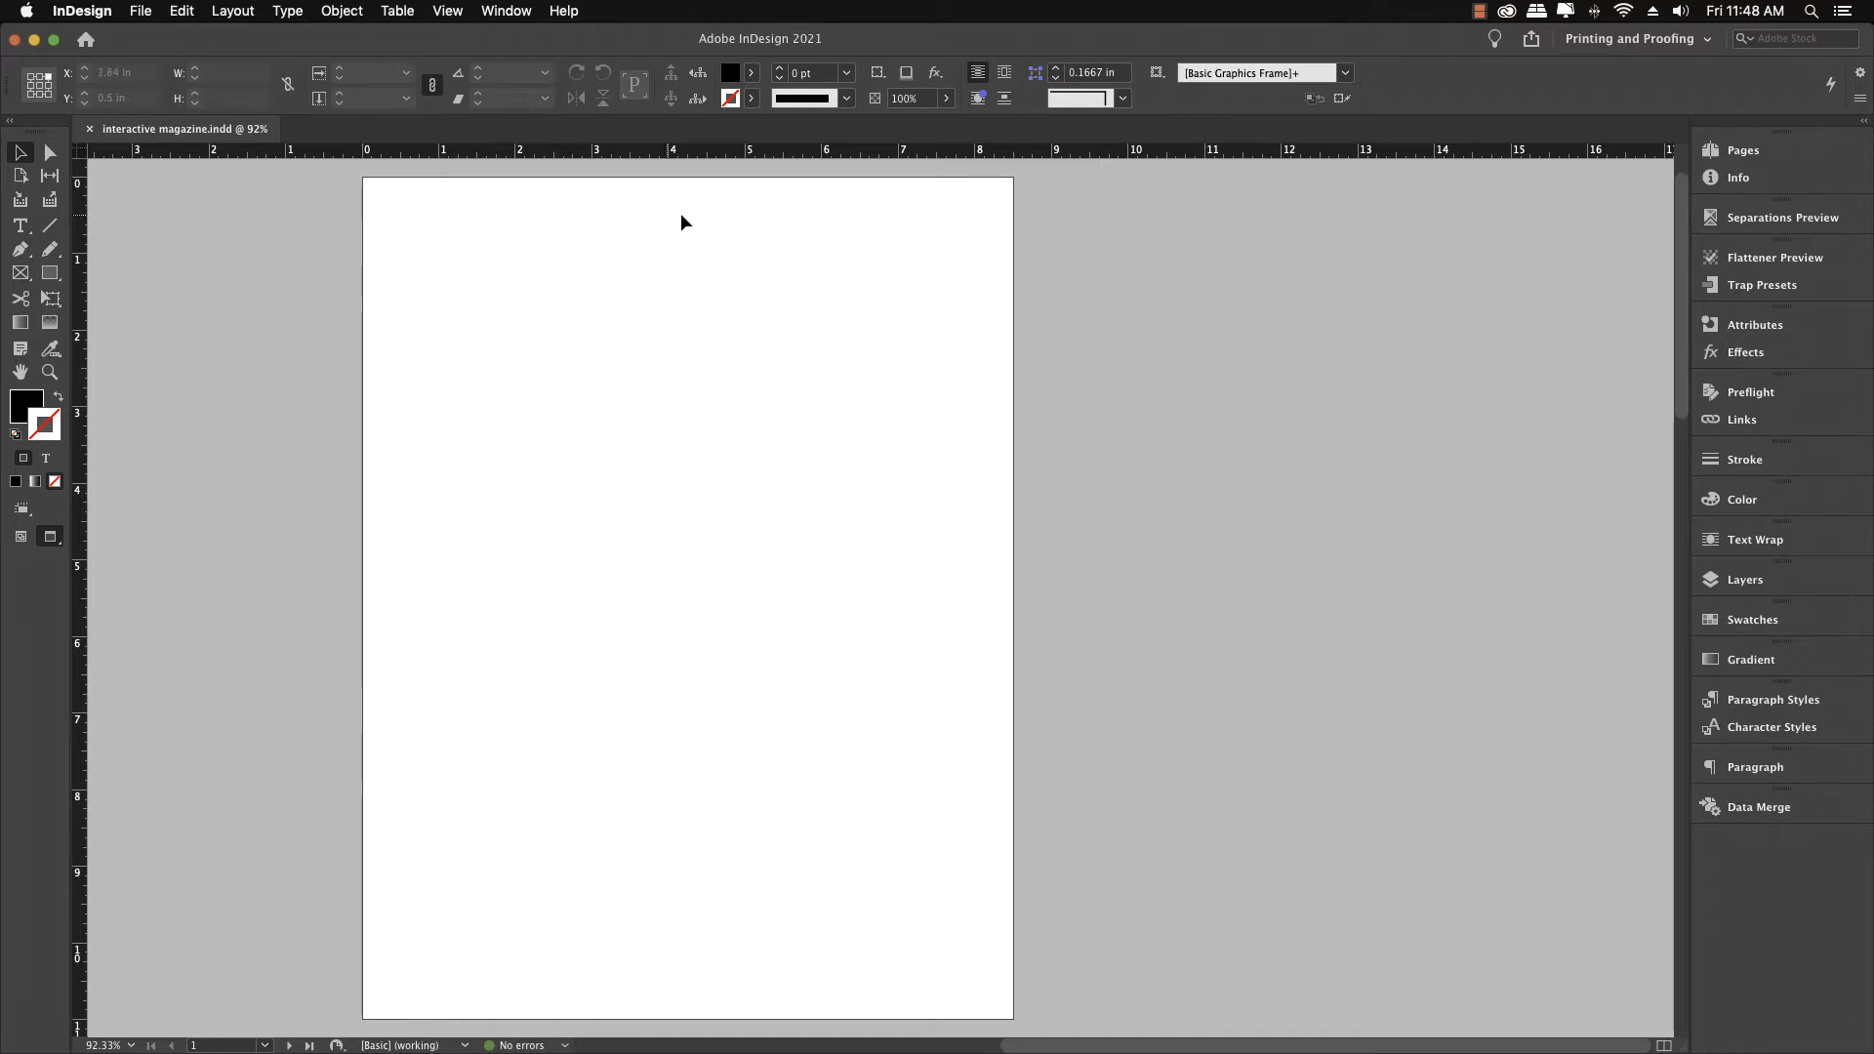
Open the Pages panel and open the A-Master spread for editing
{"action": "left_click", "coordinate": [1743, 149]}
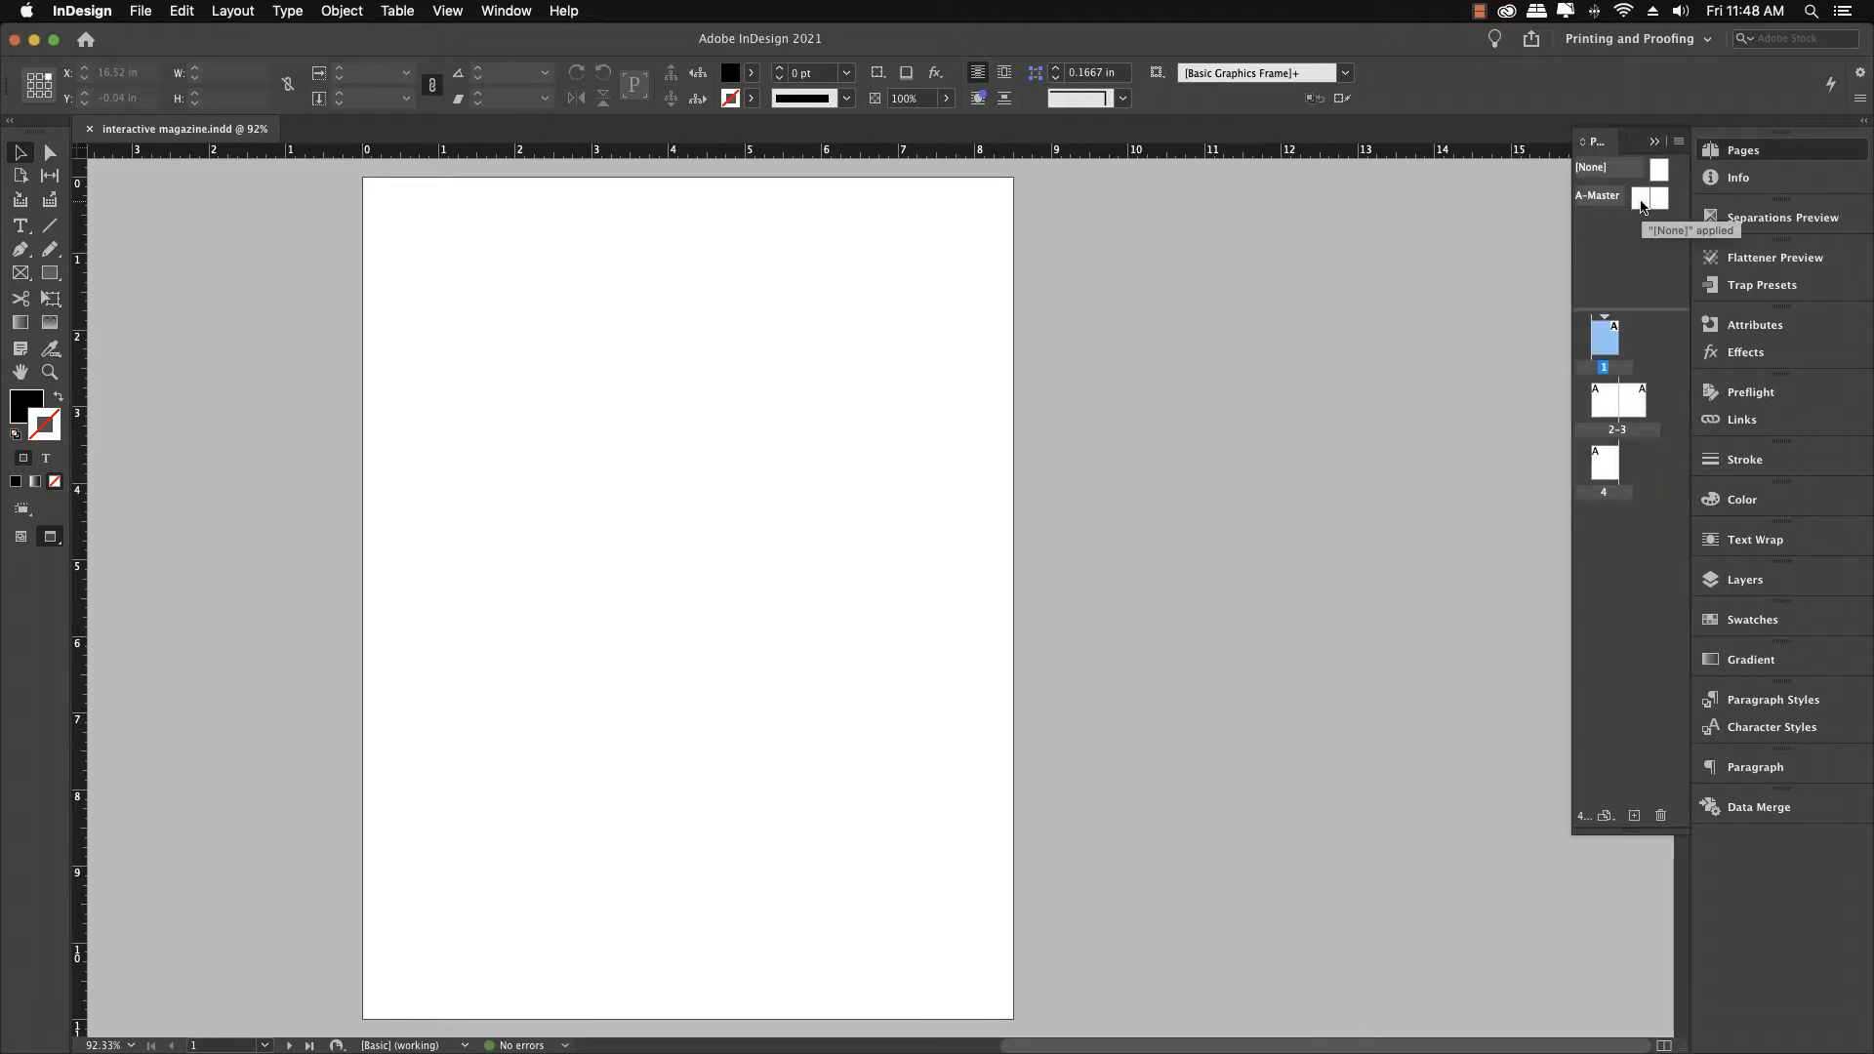
{"action": "double_click", "coordinate": [1640, 202]}
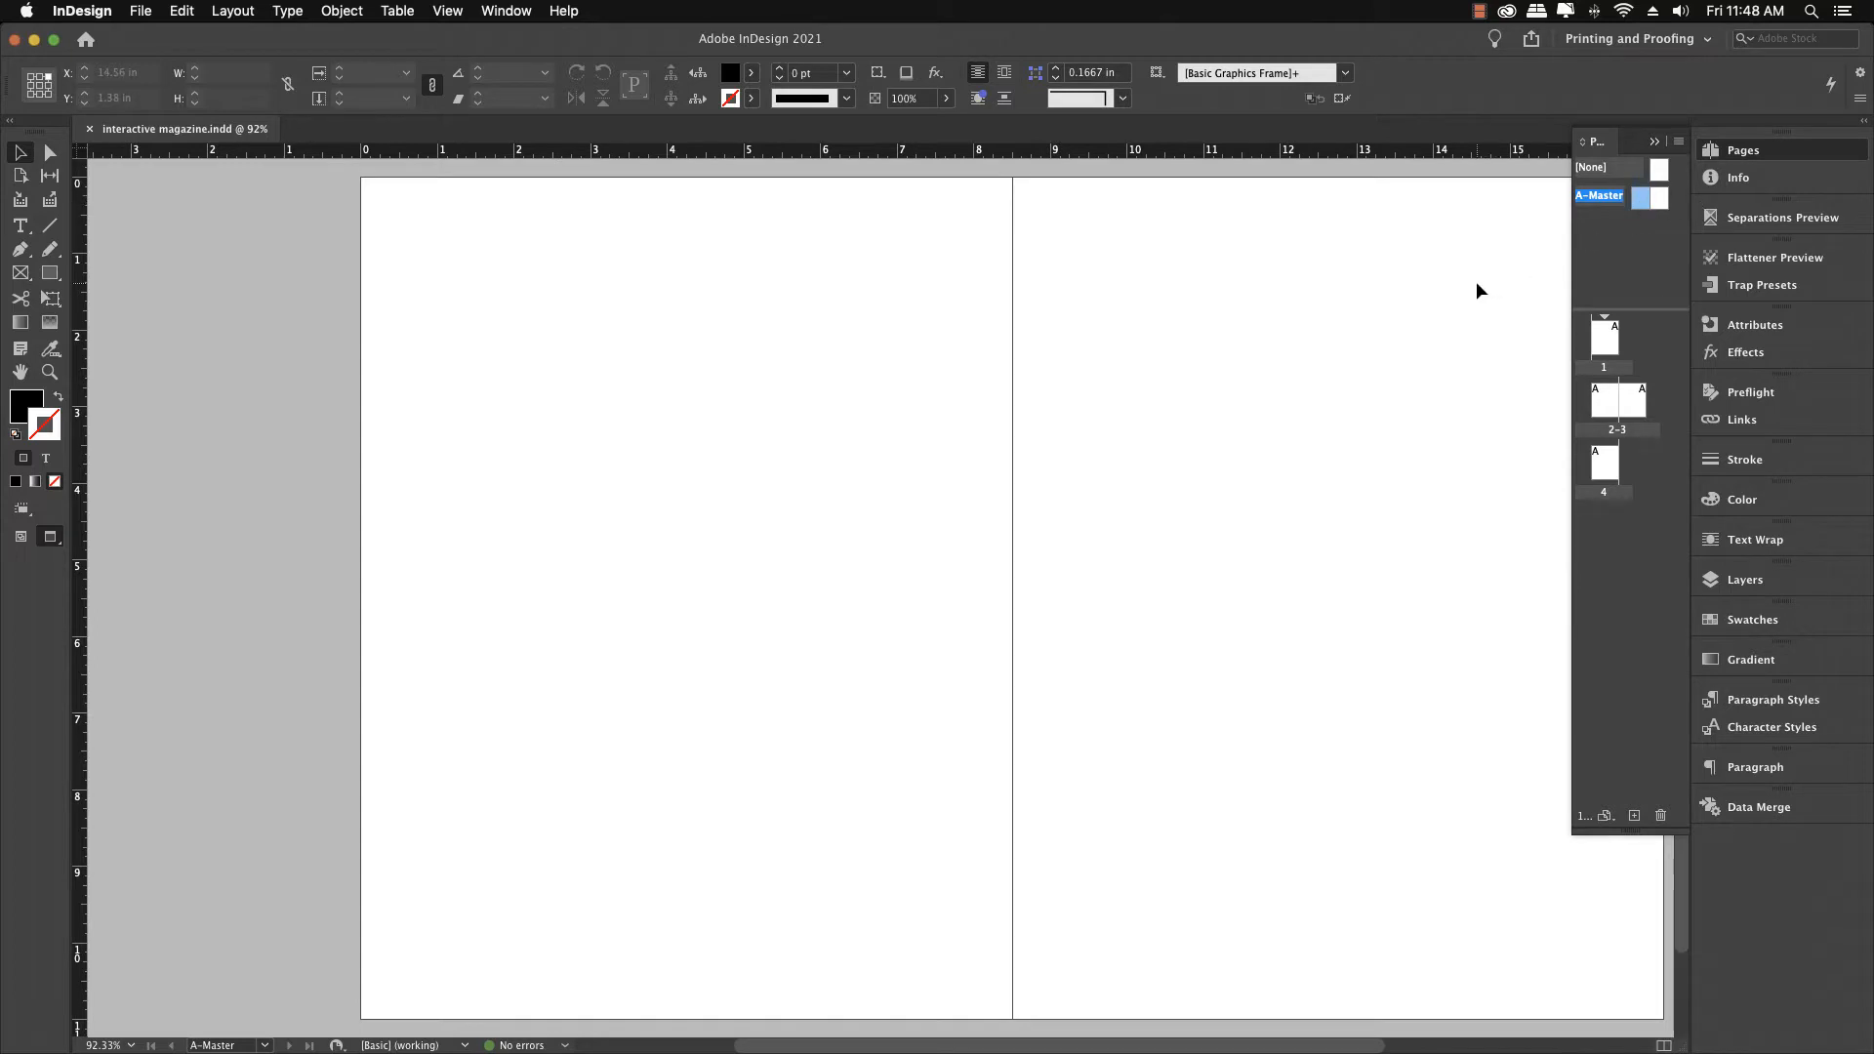
{"action": "scroll", "coordinate": [1478, 291], "scroll_direction": "right", "scroll_amount": 3}
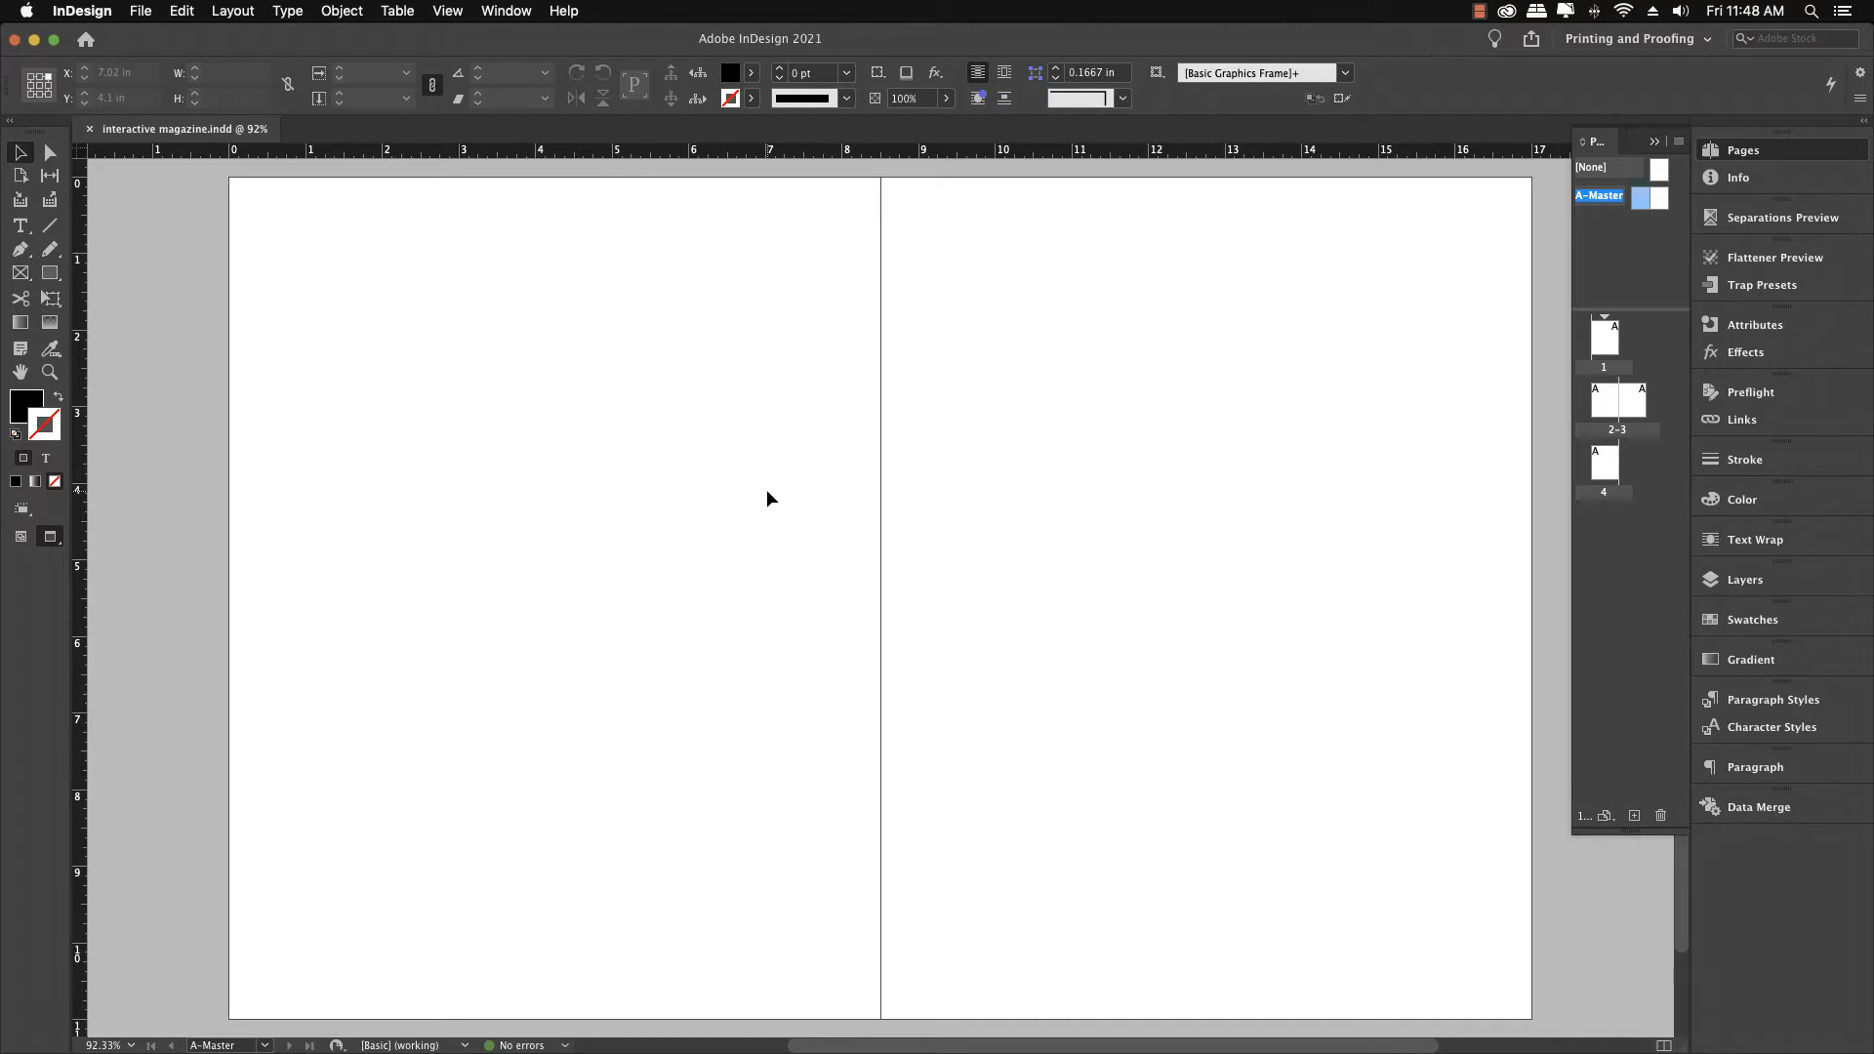
Draw a text frame along the bottom margin of the left master page, about 7.5 in wide
{"action": "key", "text": "w"}
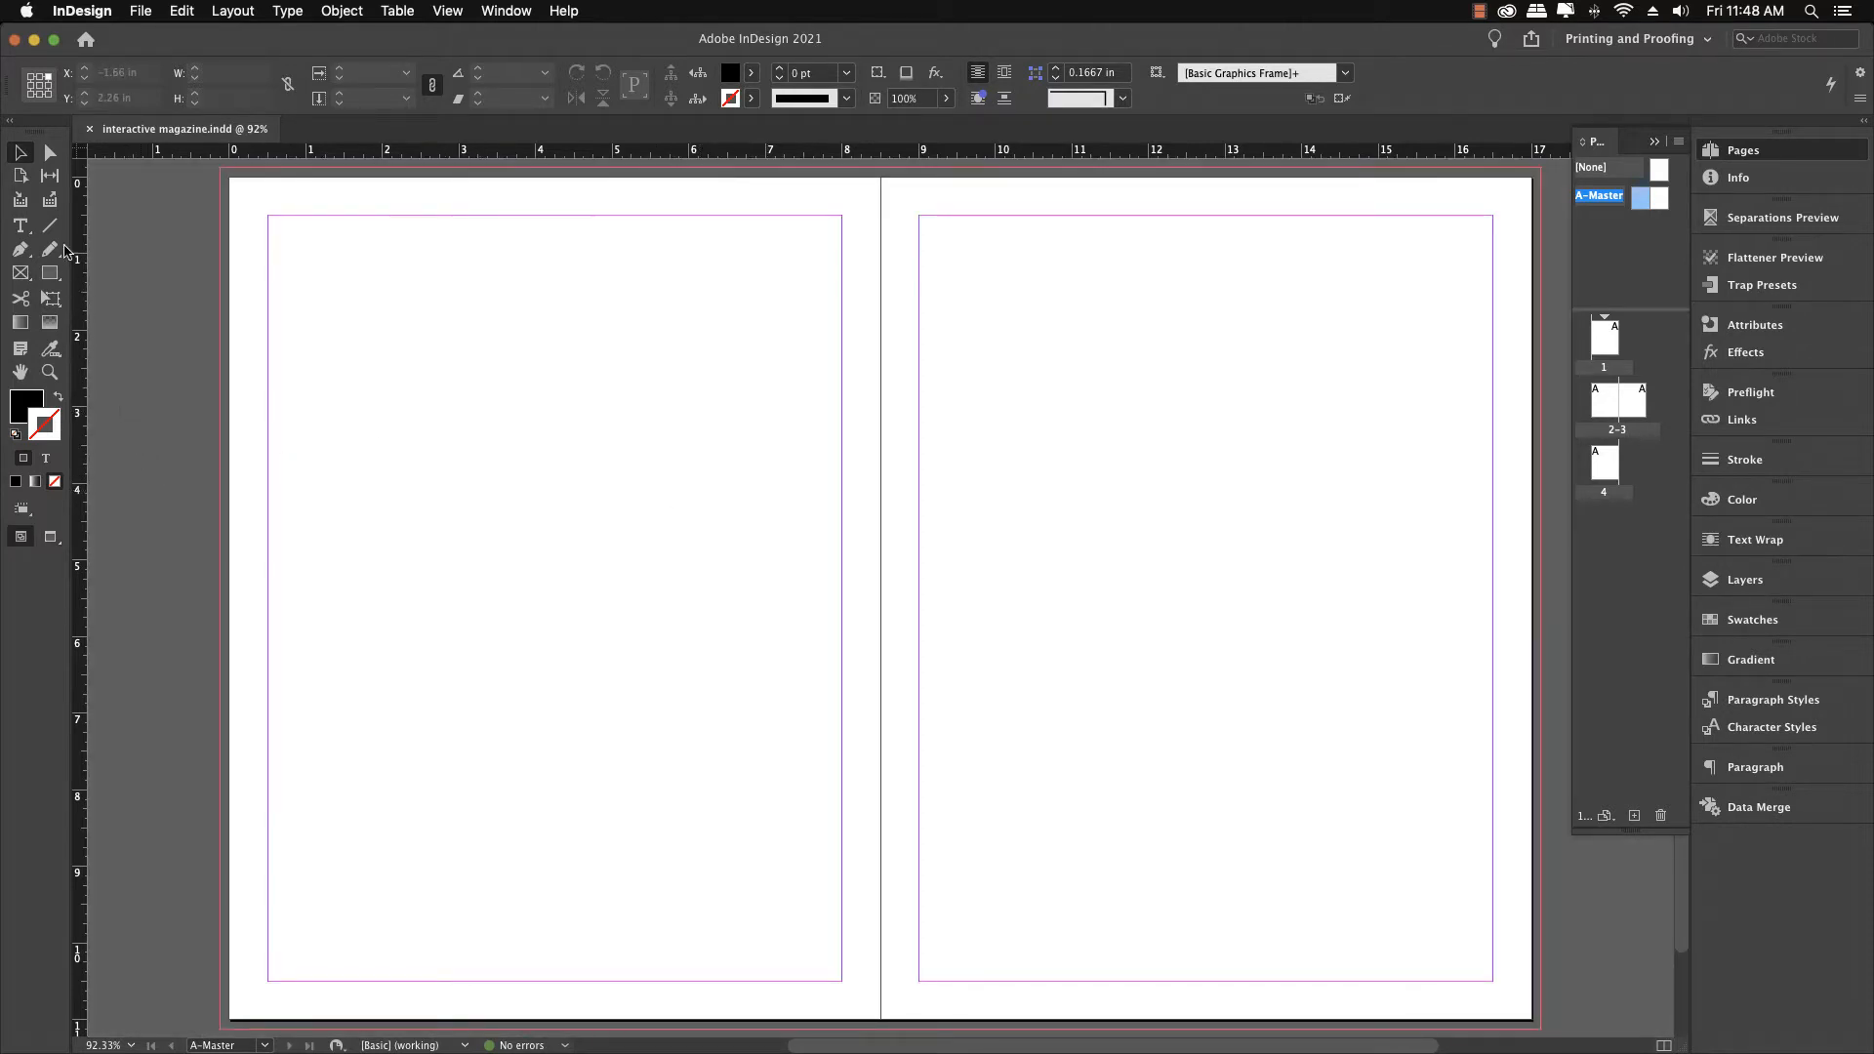
{"action": "left_click", "coordinate": [27, 226]}
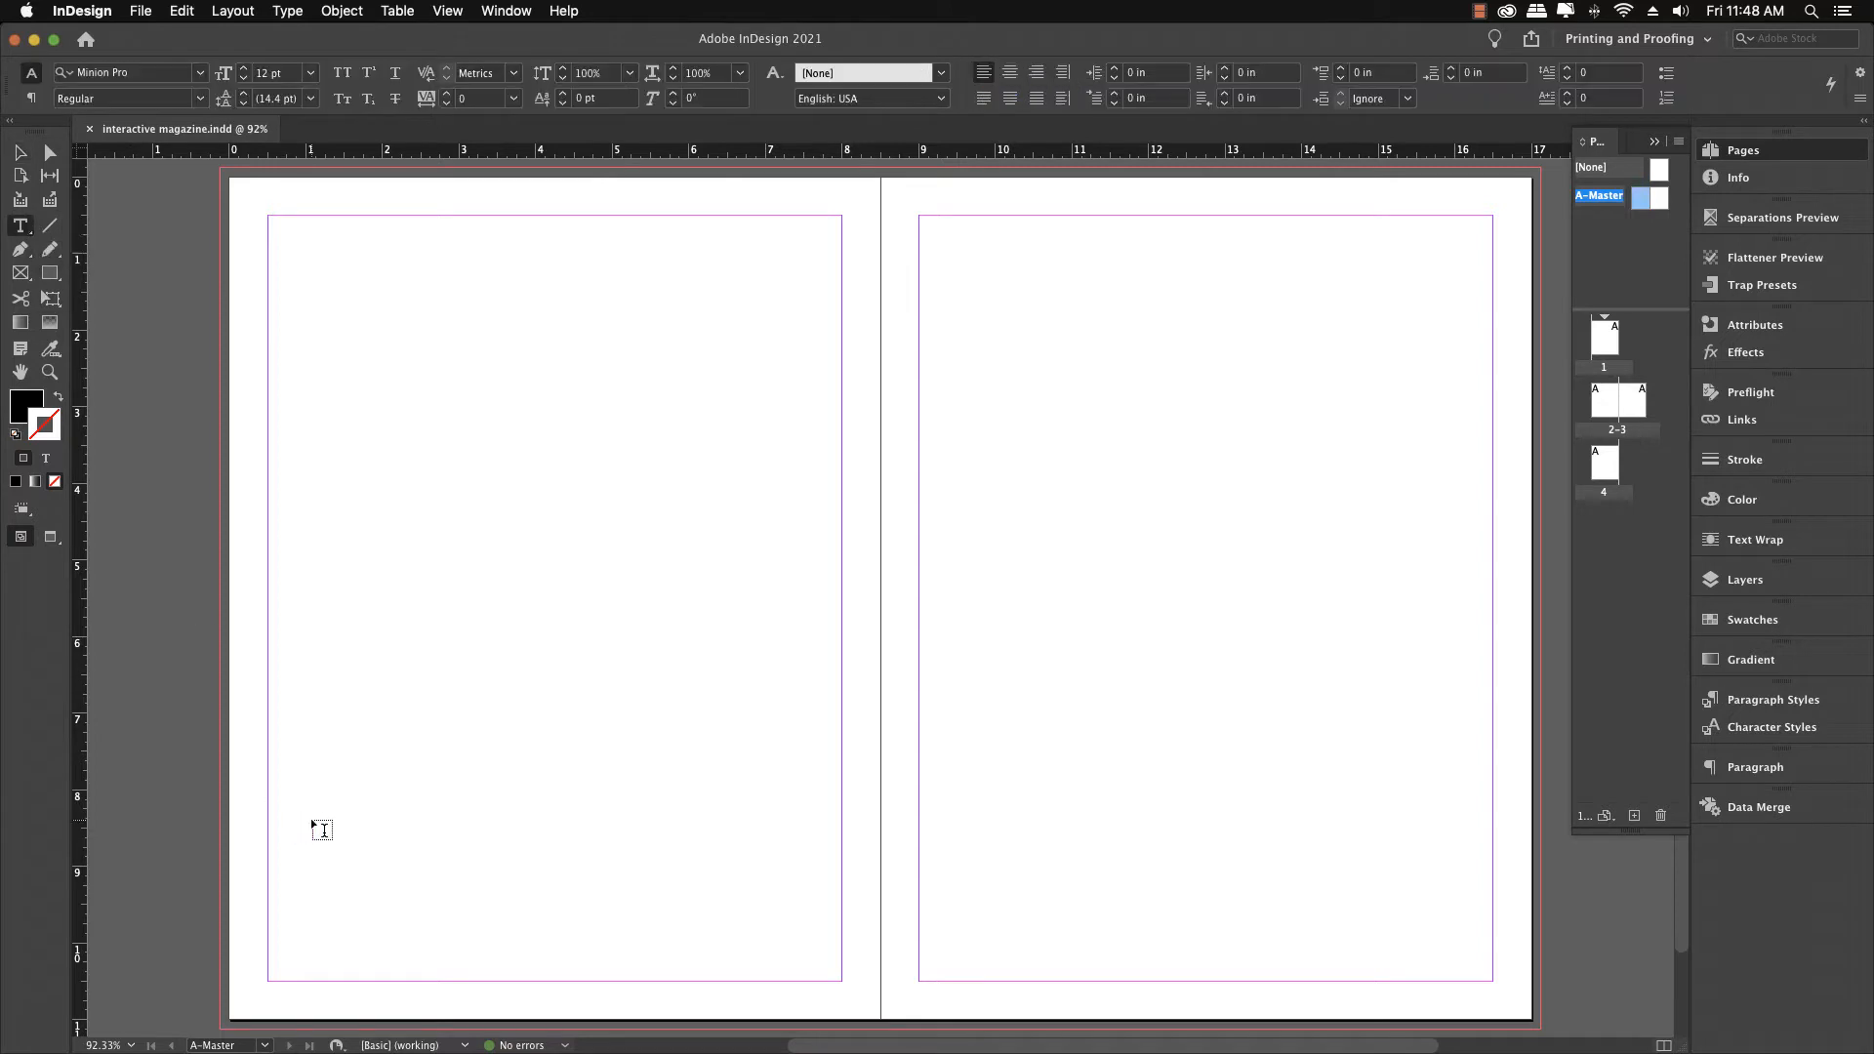
{"action": "left_click_drag", "start_coordinate": [280, 964], "coordinate": [839, 981]}
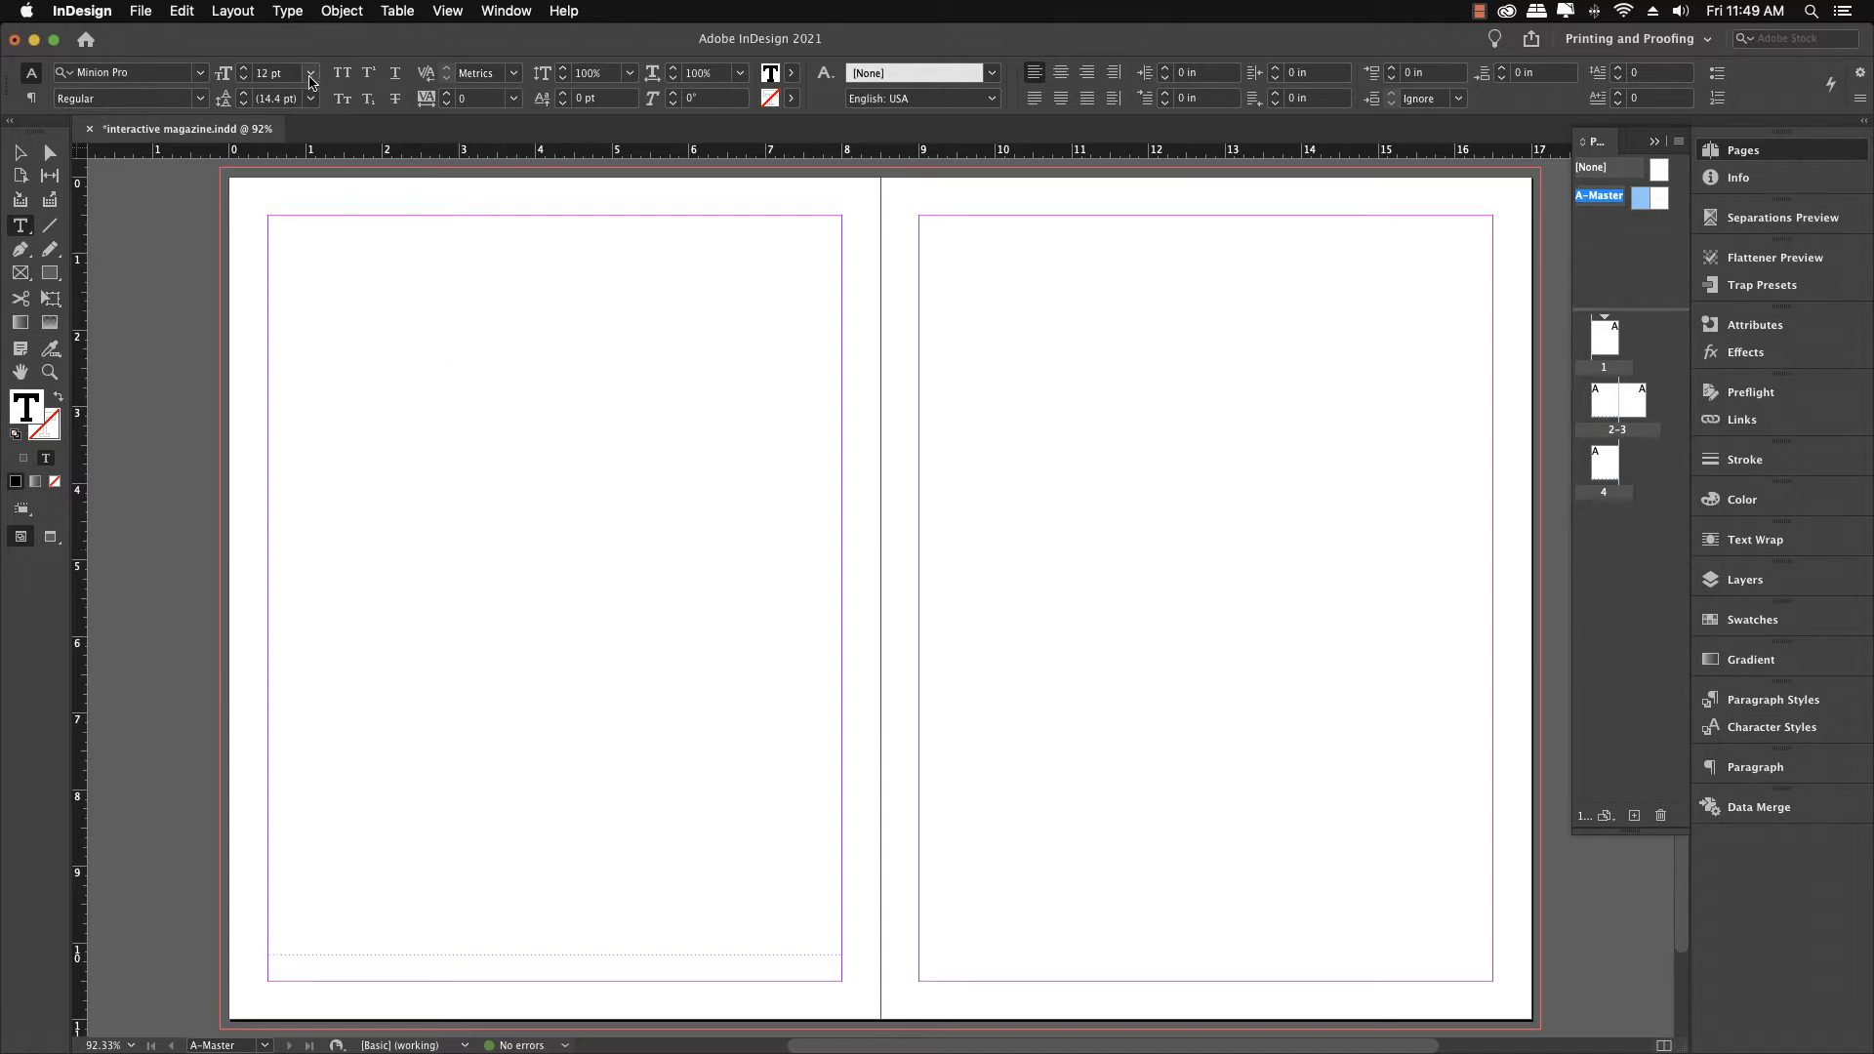
Insert a Current Page Number marker into the new text frame
{"action": "left_click", "coordinate": [292, 8]}
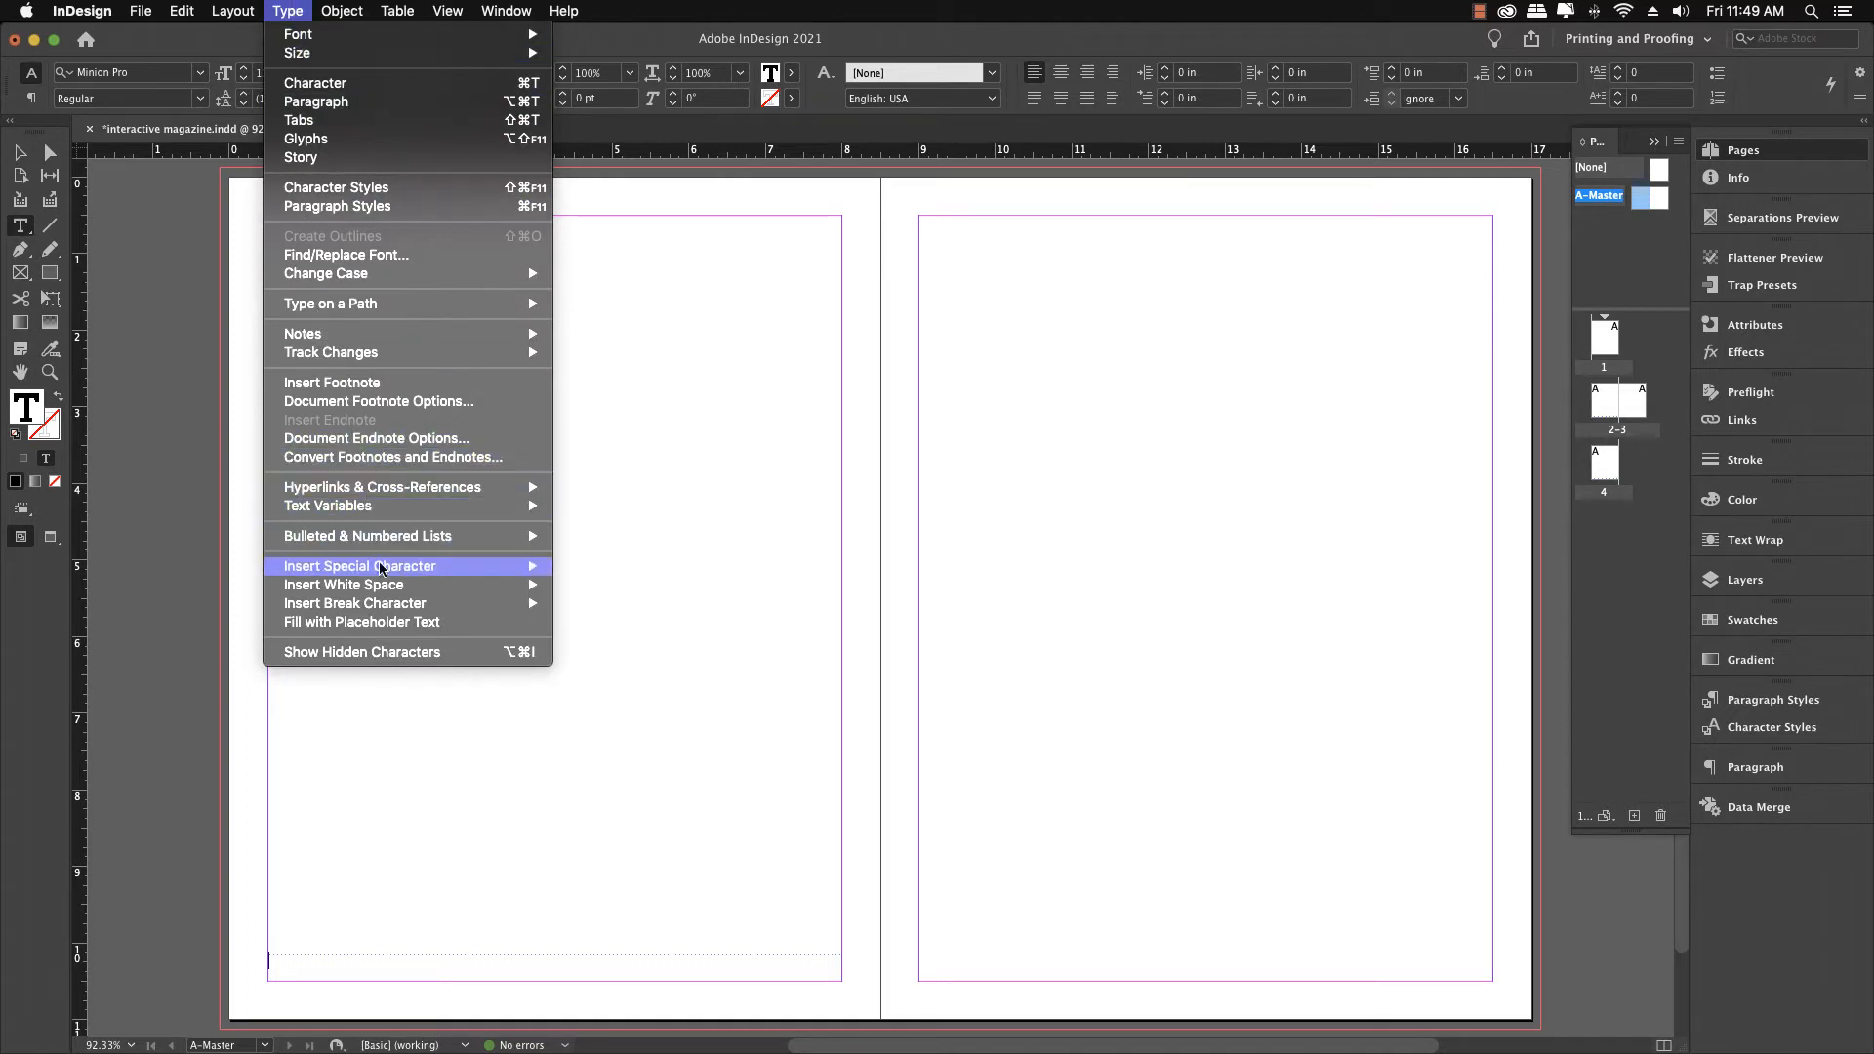
{"action": "mouse_move", "coordinate": [382, 573]}
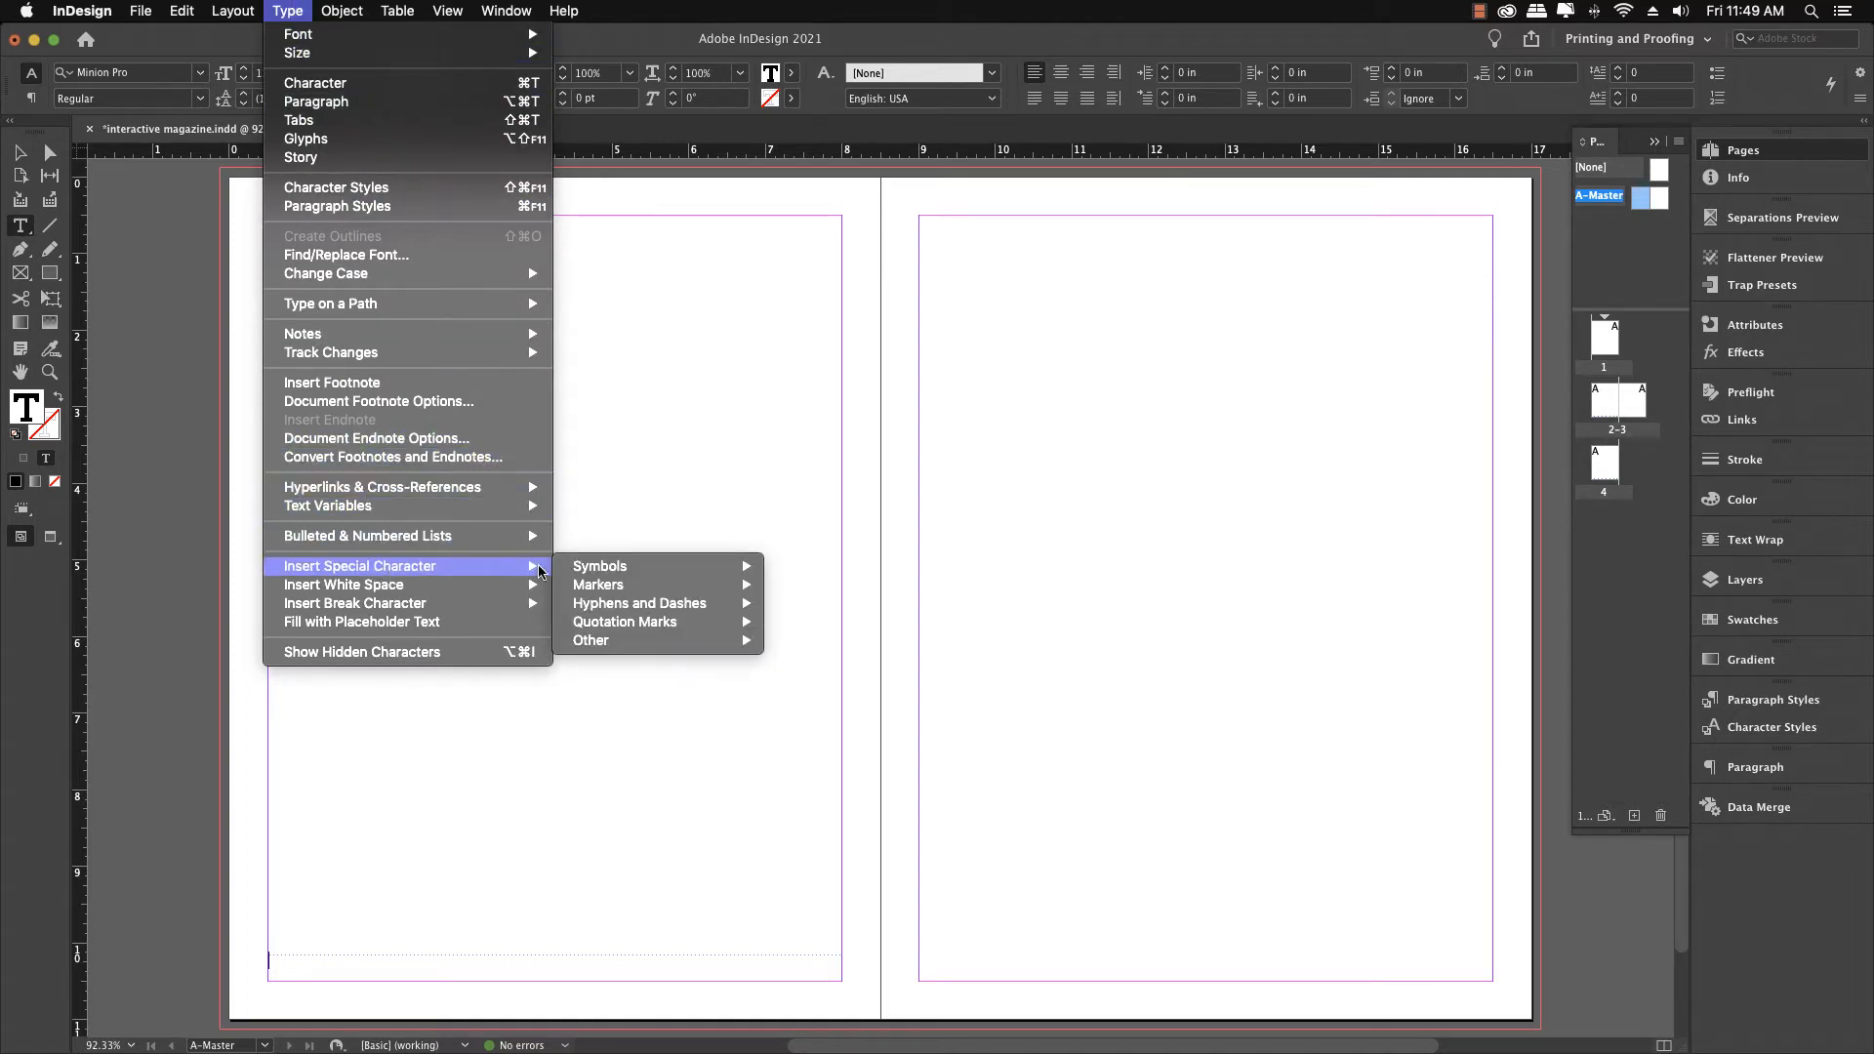
{"action": "mouse_move", "coordinate": [585, 566]}
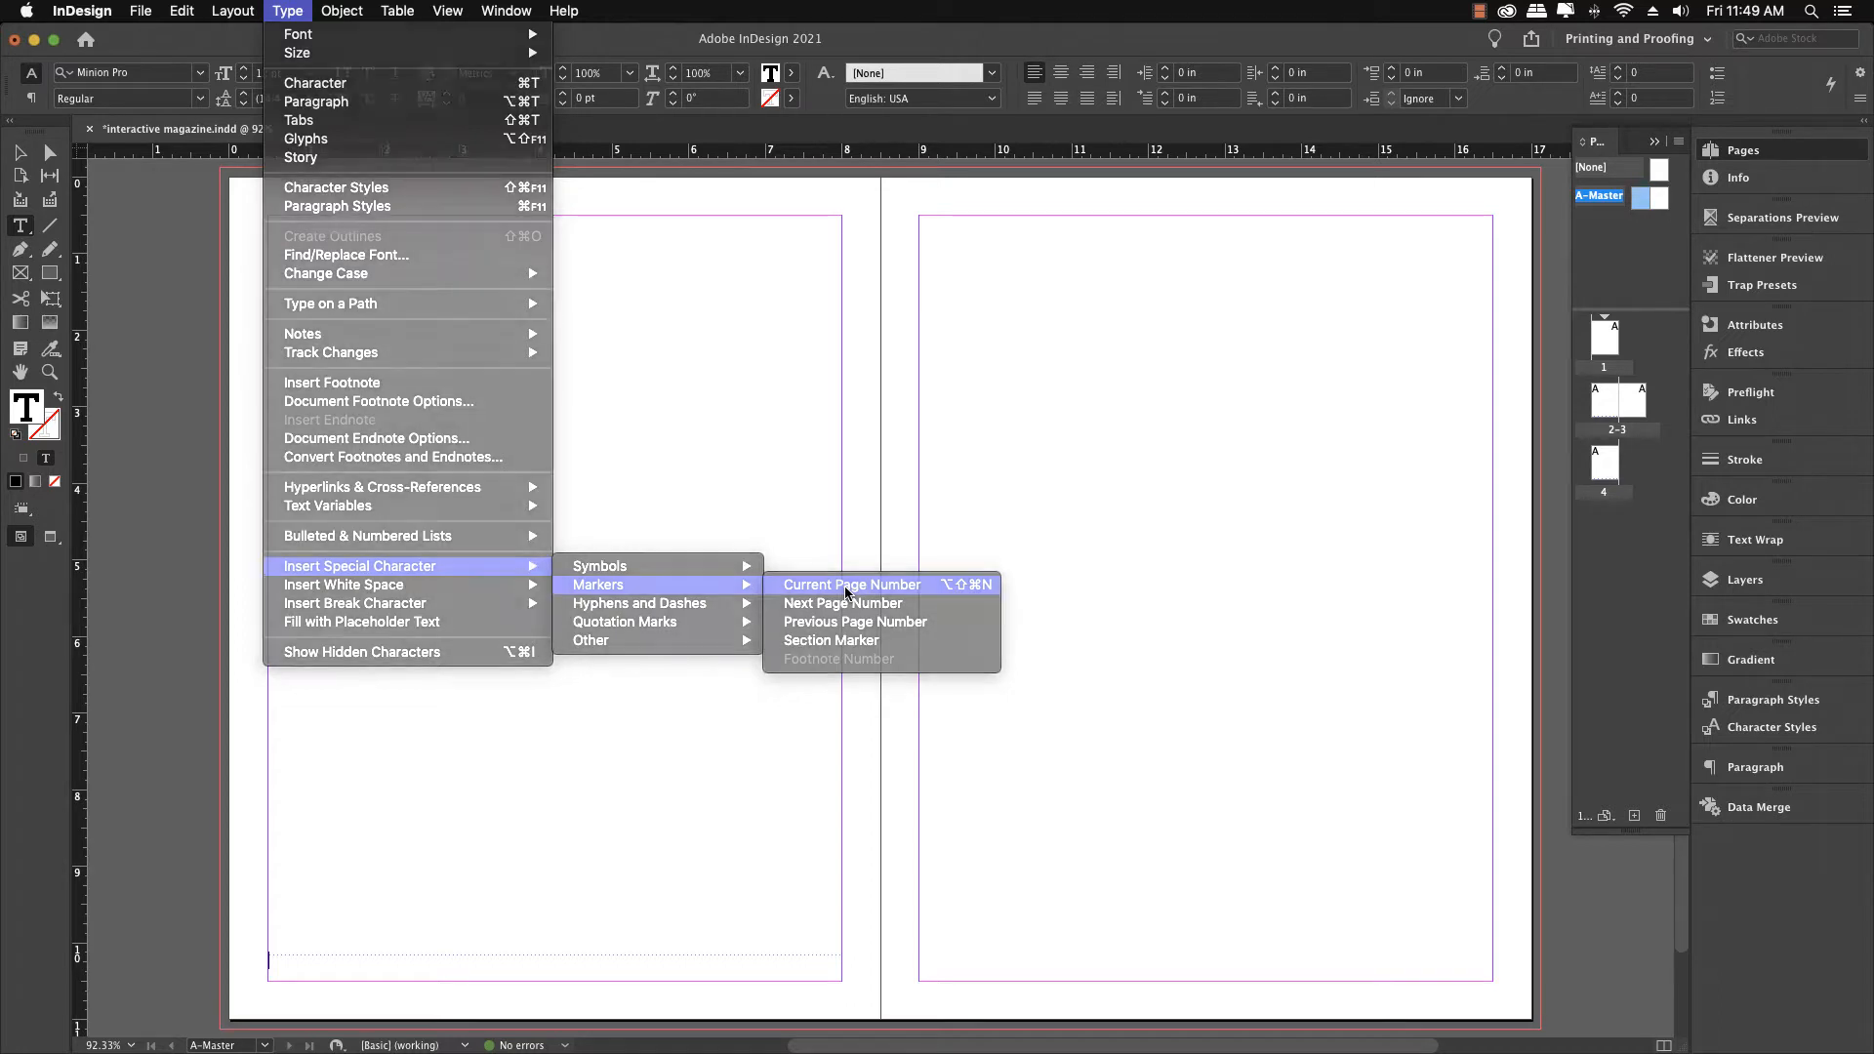
{"action": "left_click", "coordinate": [846, 591]}
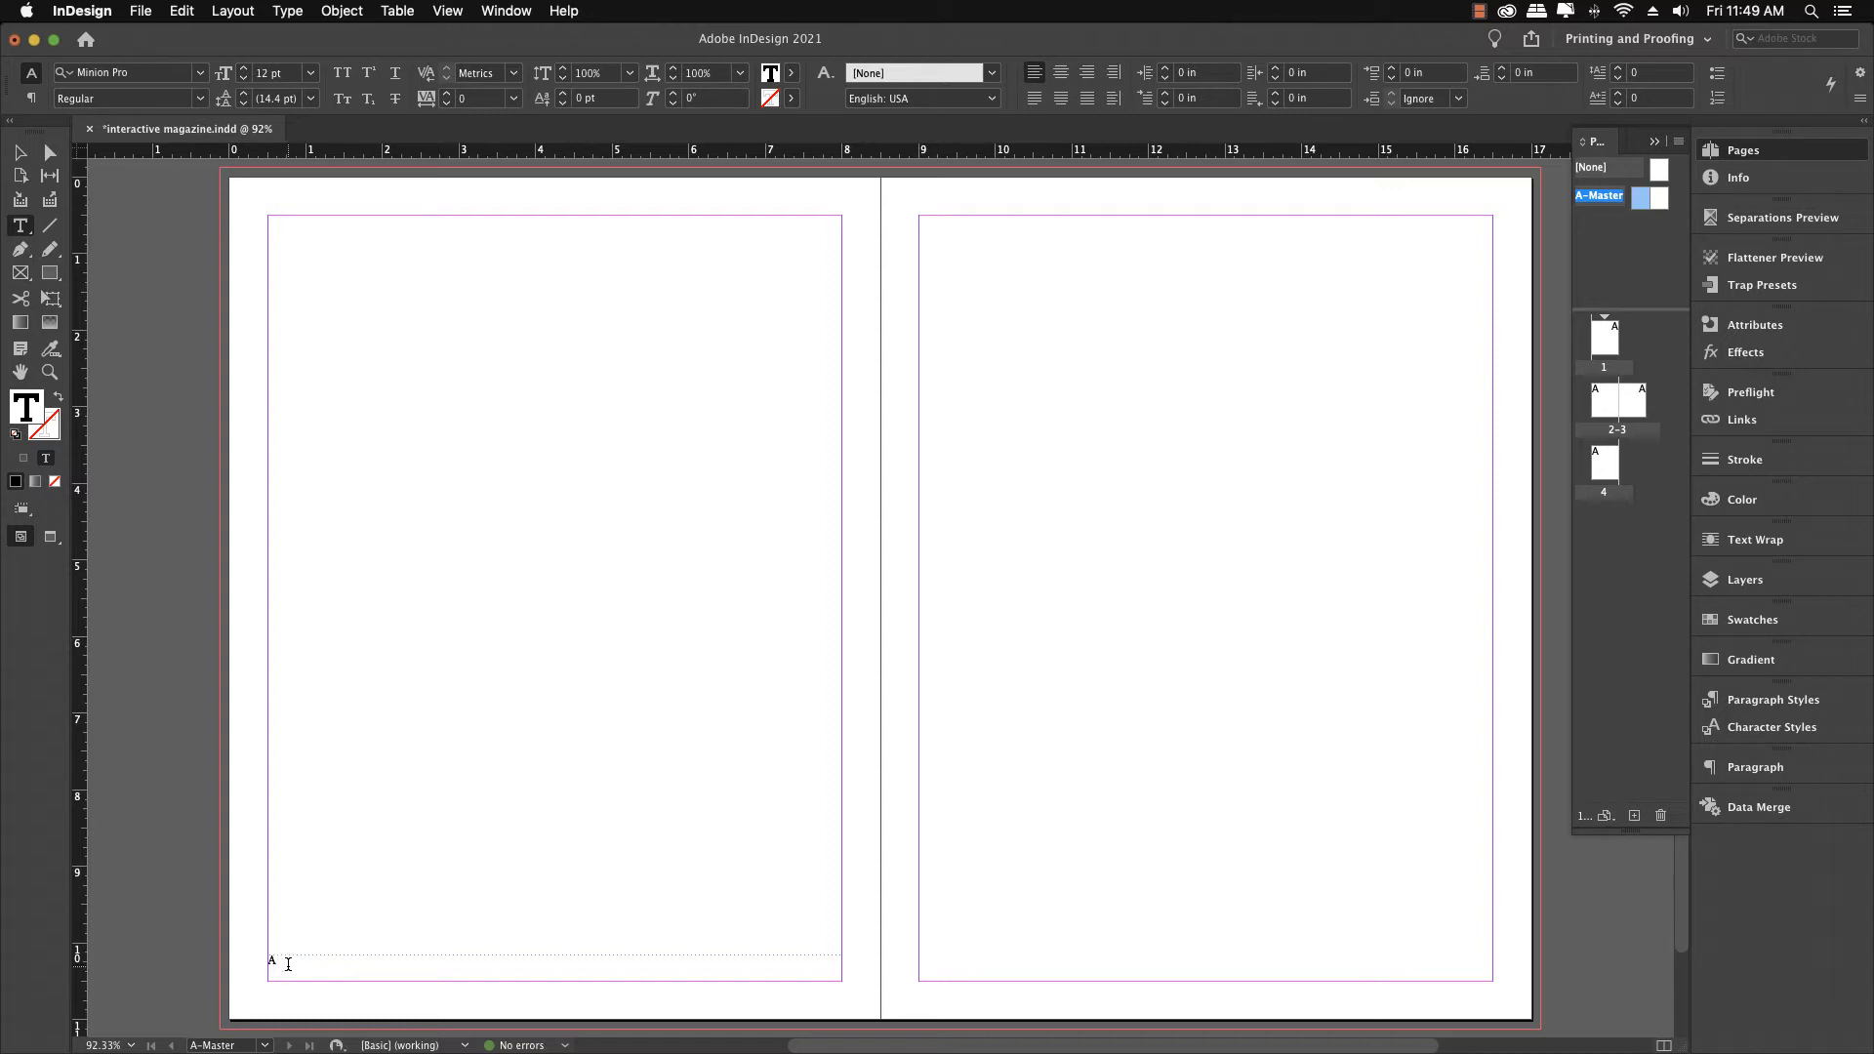
Select the page-number frame and nudge it down below the bottom margin to about 10.37 in Y
{"action": "left_click_drag", "start_coordinate": [278, 959], "coordinate": [258, 958]}
{"action": "left_click", "coordinate": [19, 156]}
{"action": "left_click", "coordinate": [371, 798]}
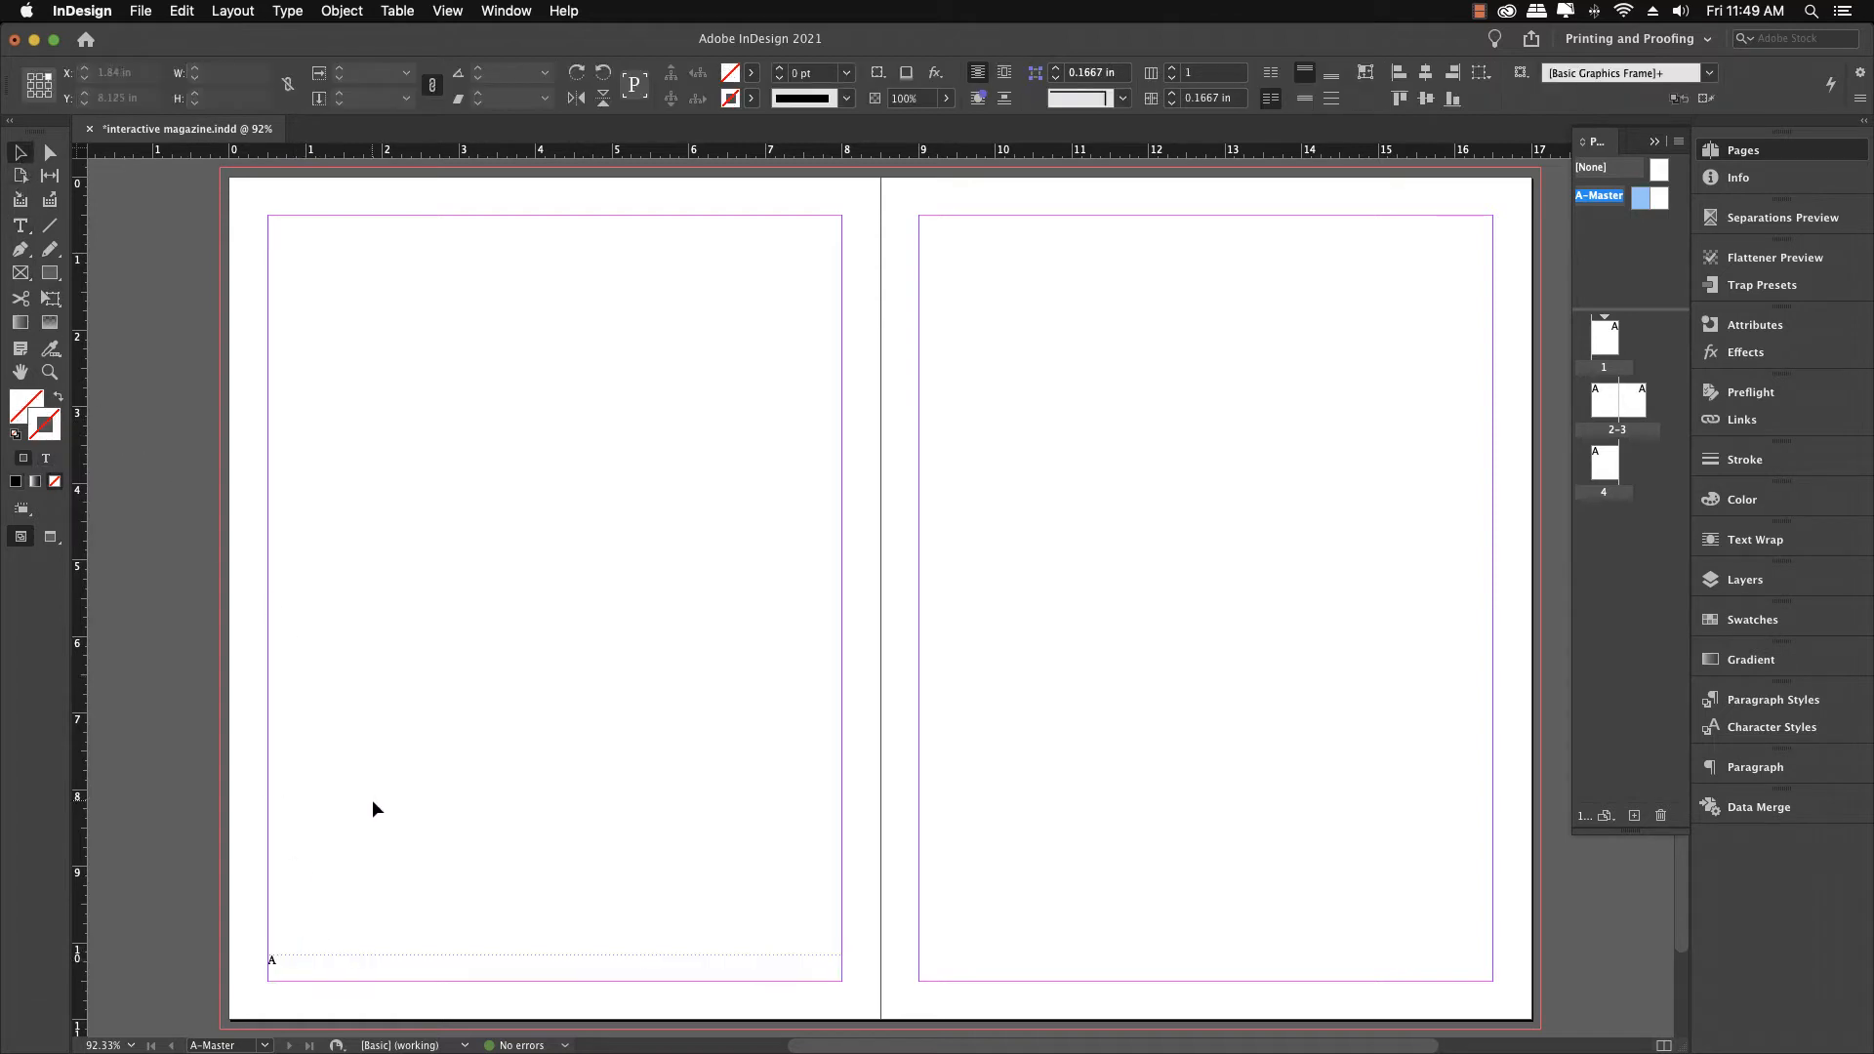
{"action": "left_click", "coordinate": [359, 963]}
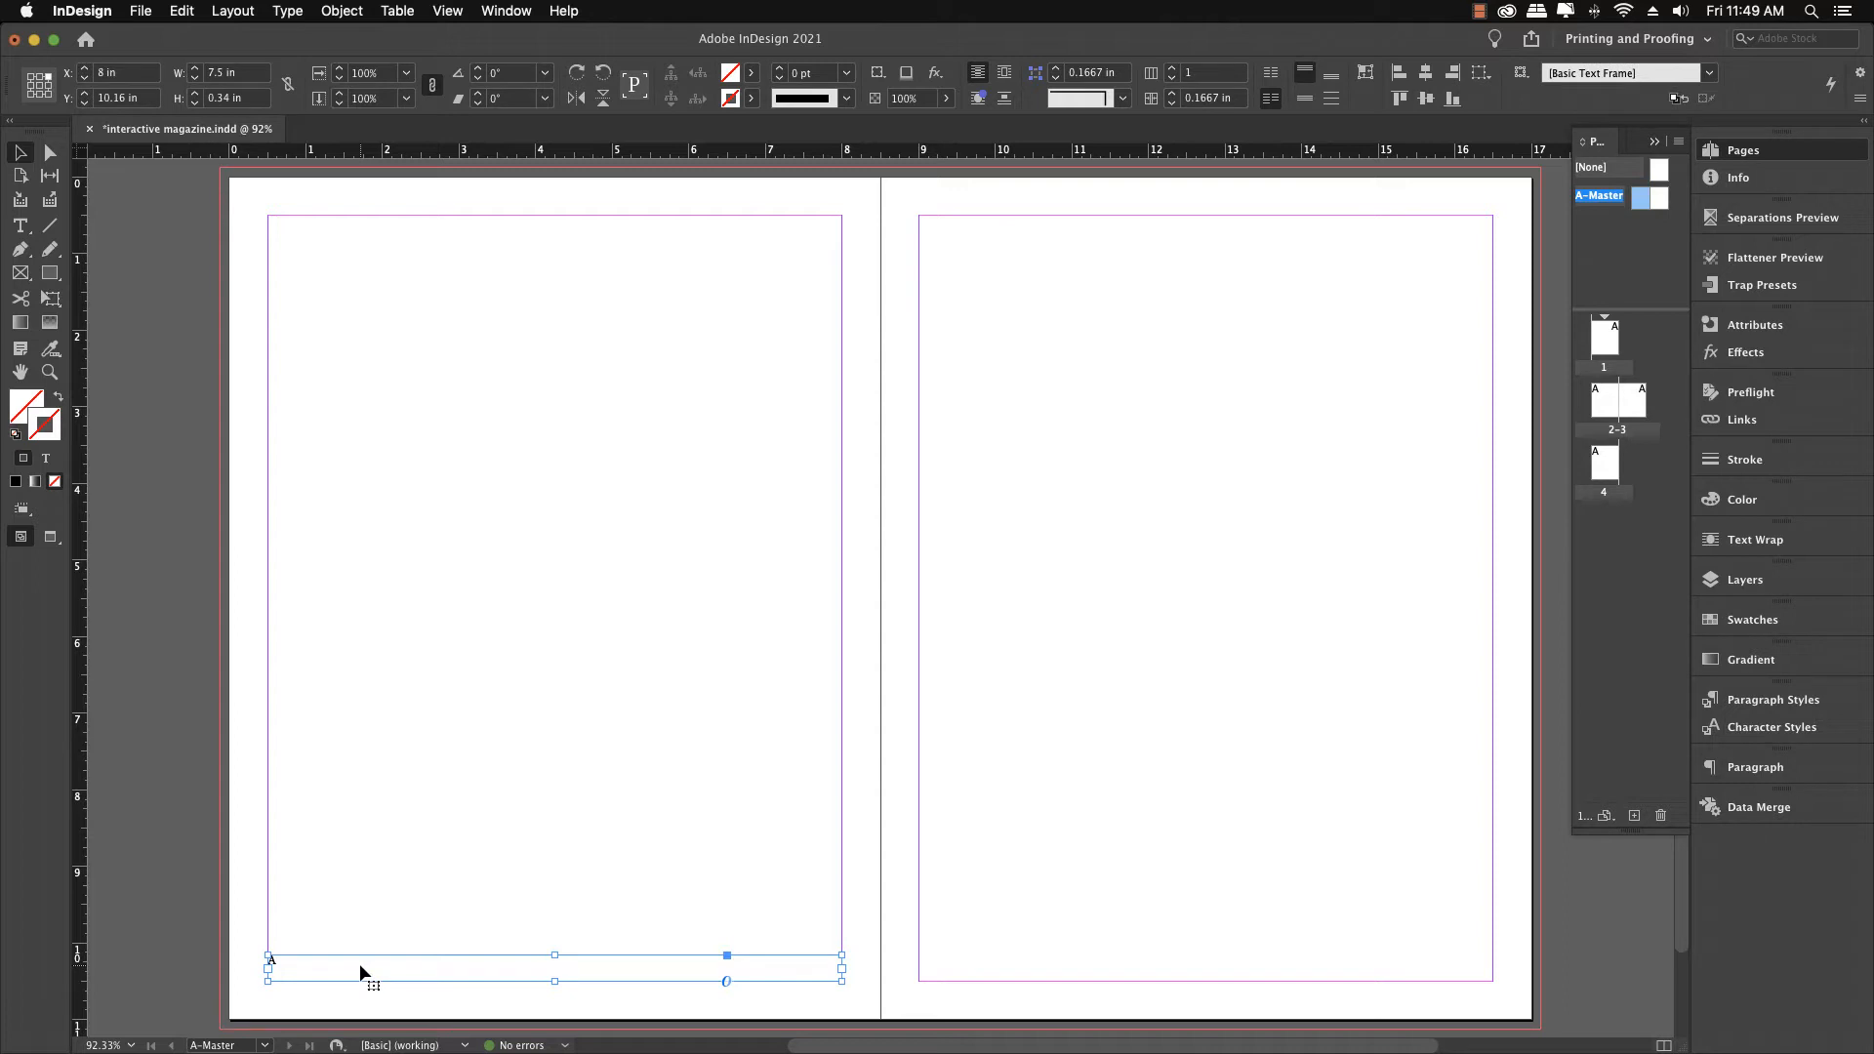
{"action": "key", "text": "Down"}
{"action": "key", "text": "Down"}
{"action": "key", "text": "Down"}
{"action": "key", "text": "Down"}
{"action": "key", "text": "Down"}
{"action": "key", "text": "Down"}
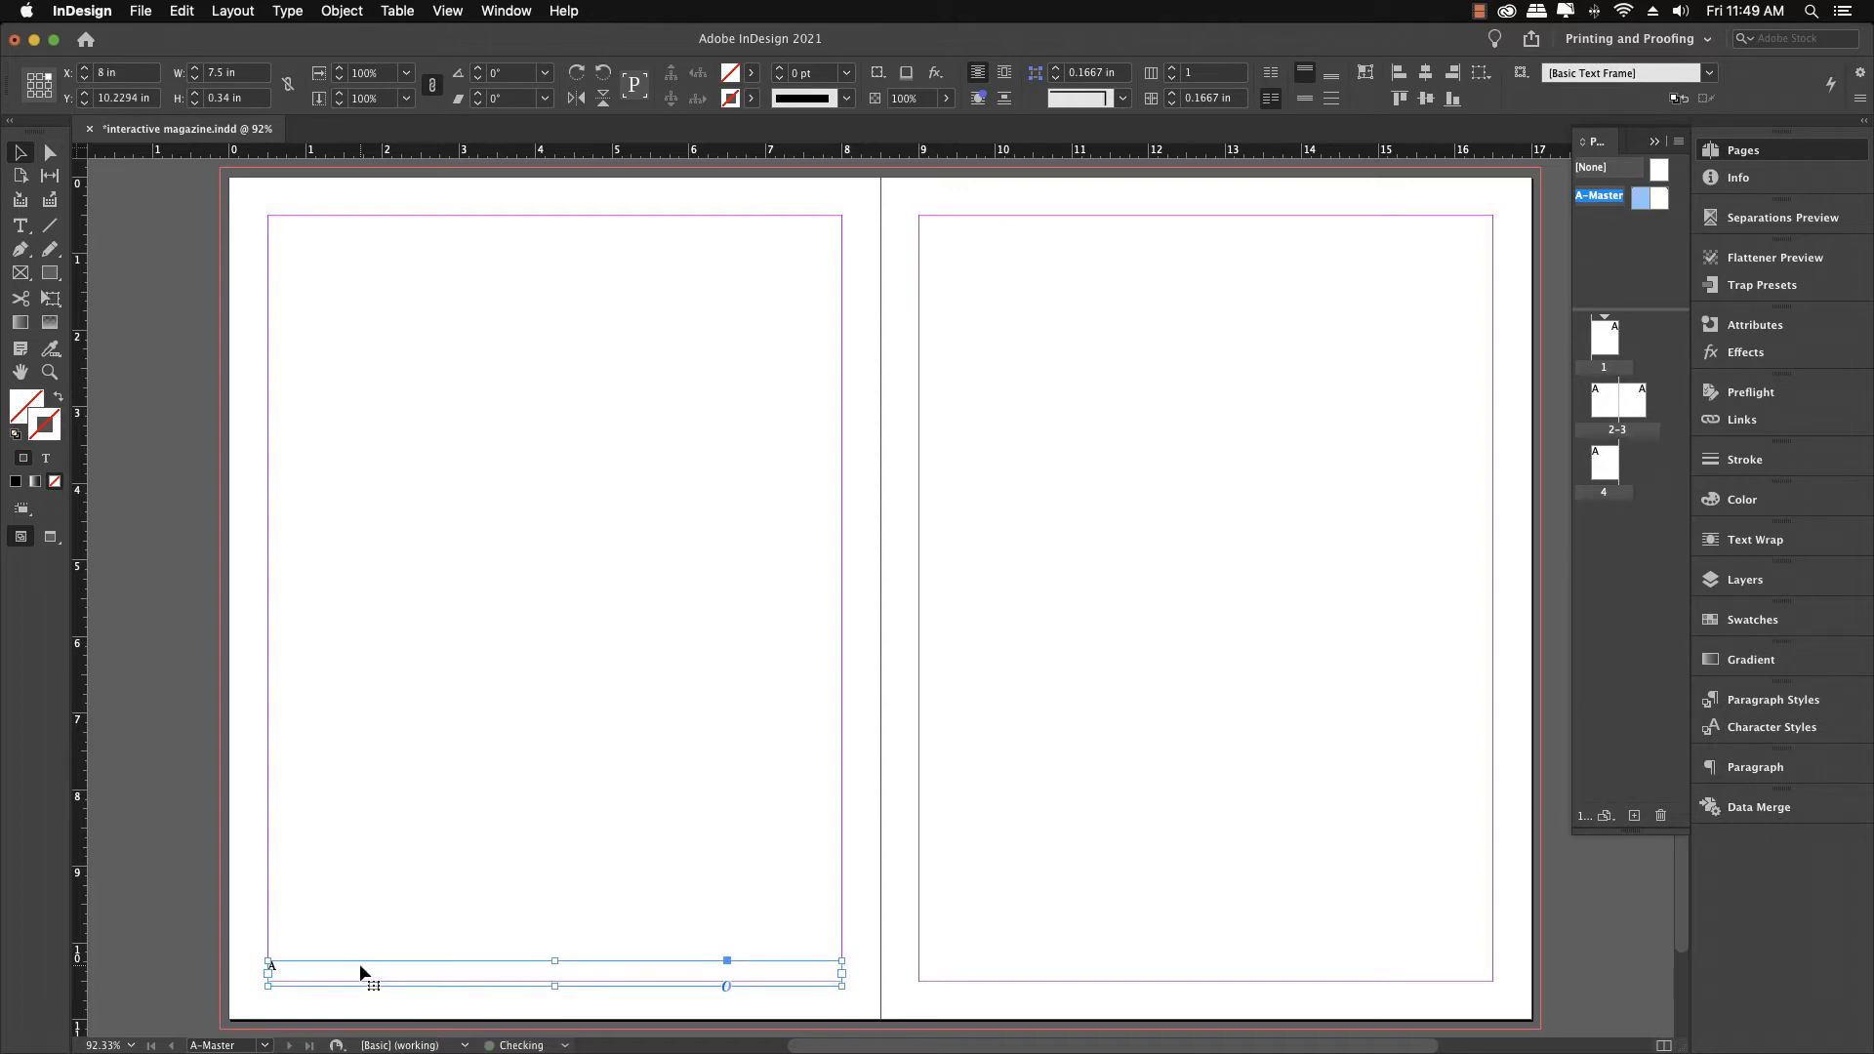
{"action": "key", "text": "Down"}
{"action": "key", "text": "Down"}
{"action": "key", "text": "Down"}
{"action": "key", "text": "Down"}
{"action": "key", "text": "Down"}
{"action": "key", "text": "Down"}
{"action": "key", "text": "Down"}
{"action": "key", "text": "Down"}
{"action": "key", "text": "Down"}
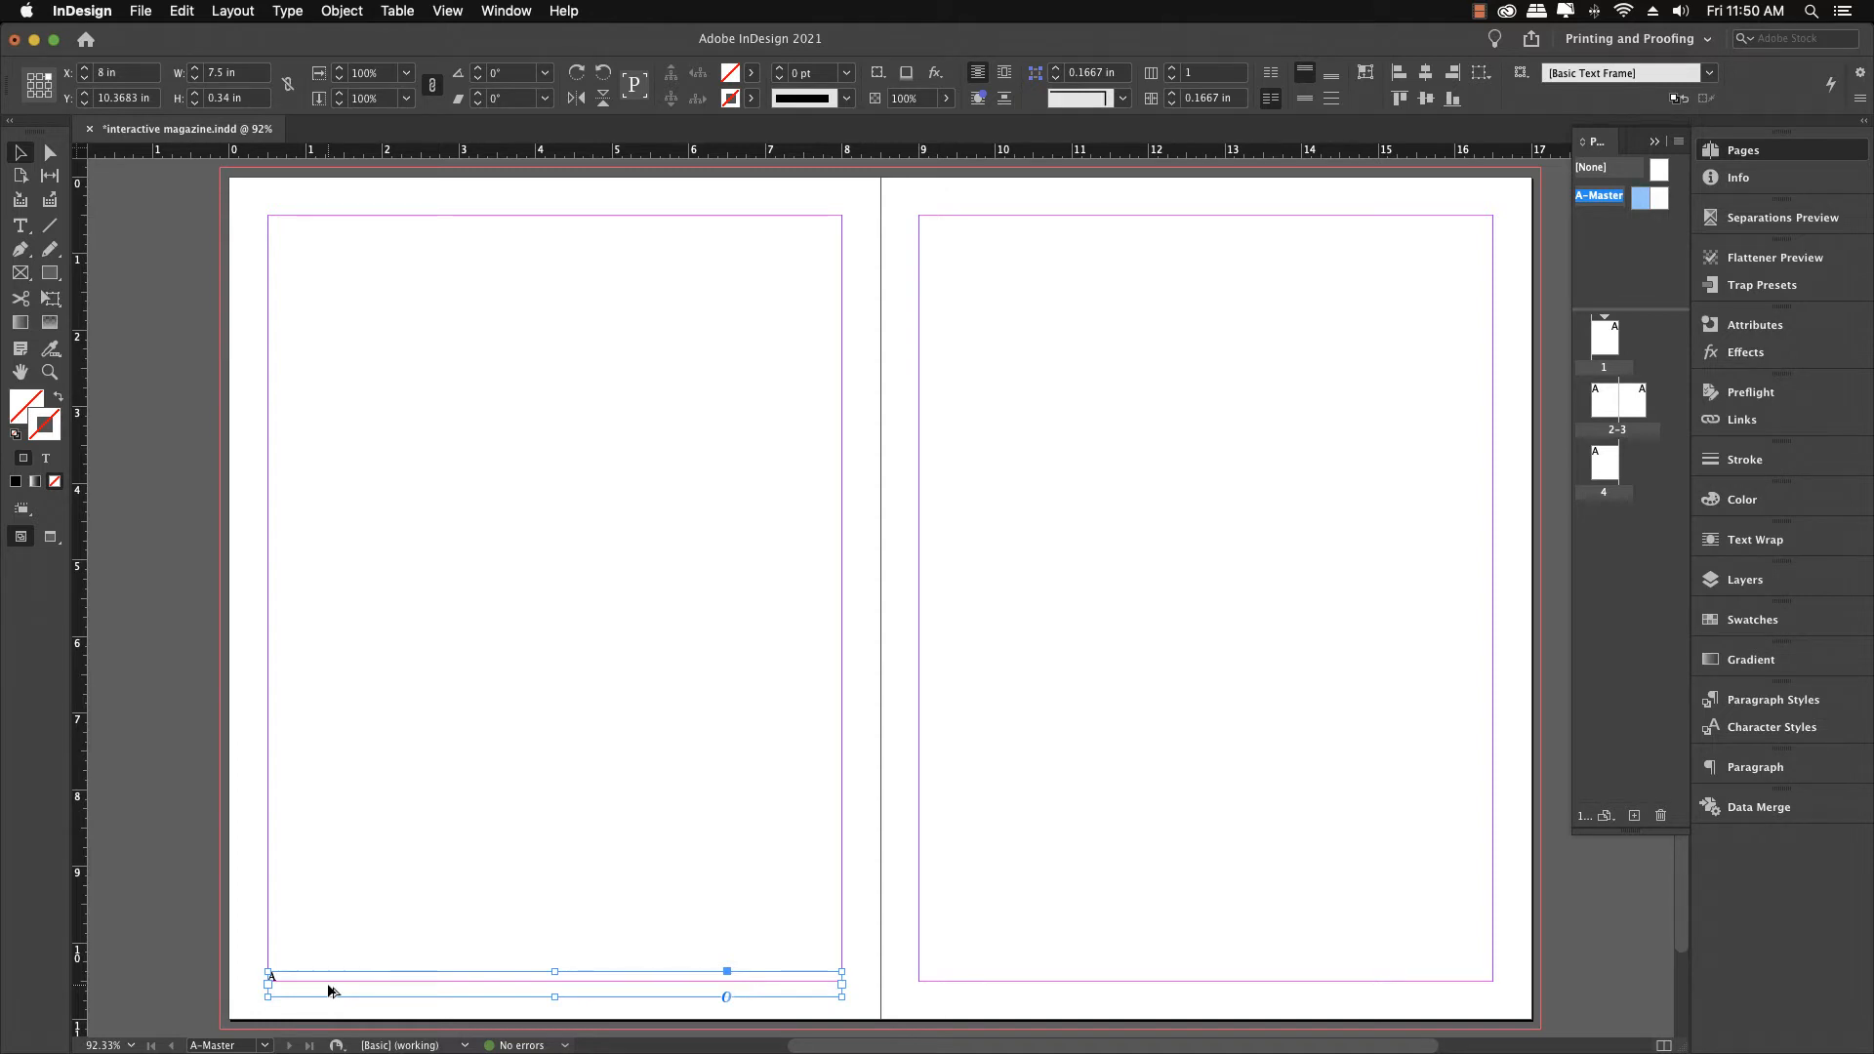
Copy the page-number frame onto the right master page and right-align its page number marker
{"action": "left_click_drag", "start_coordinate": [328, 992], "coordinate": [982, 1013]}
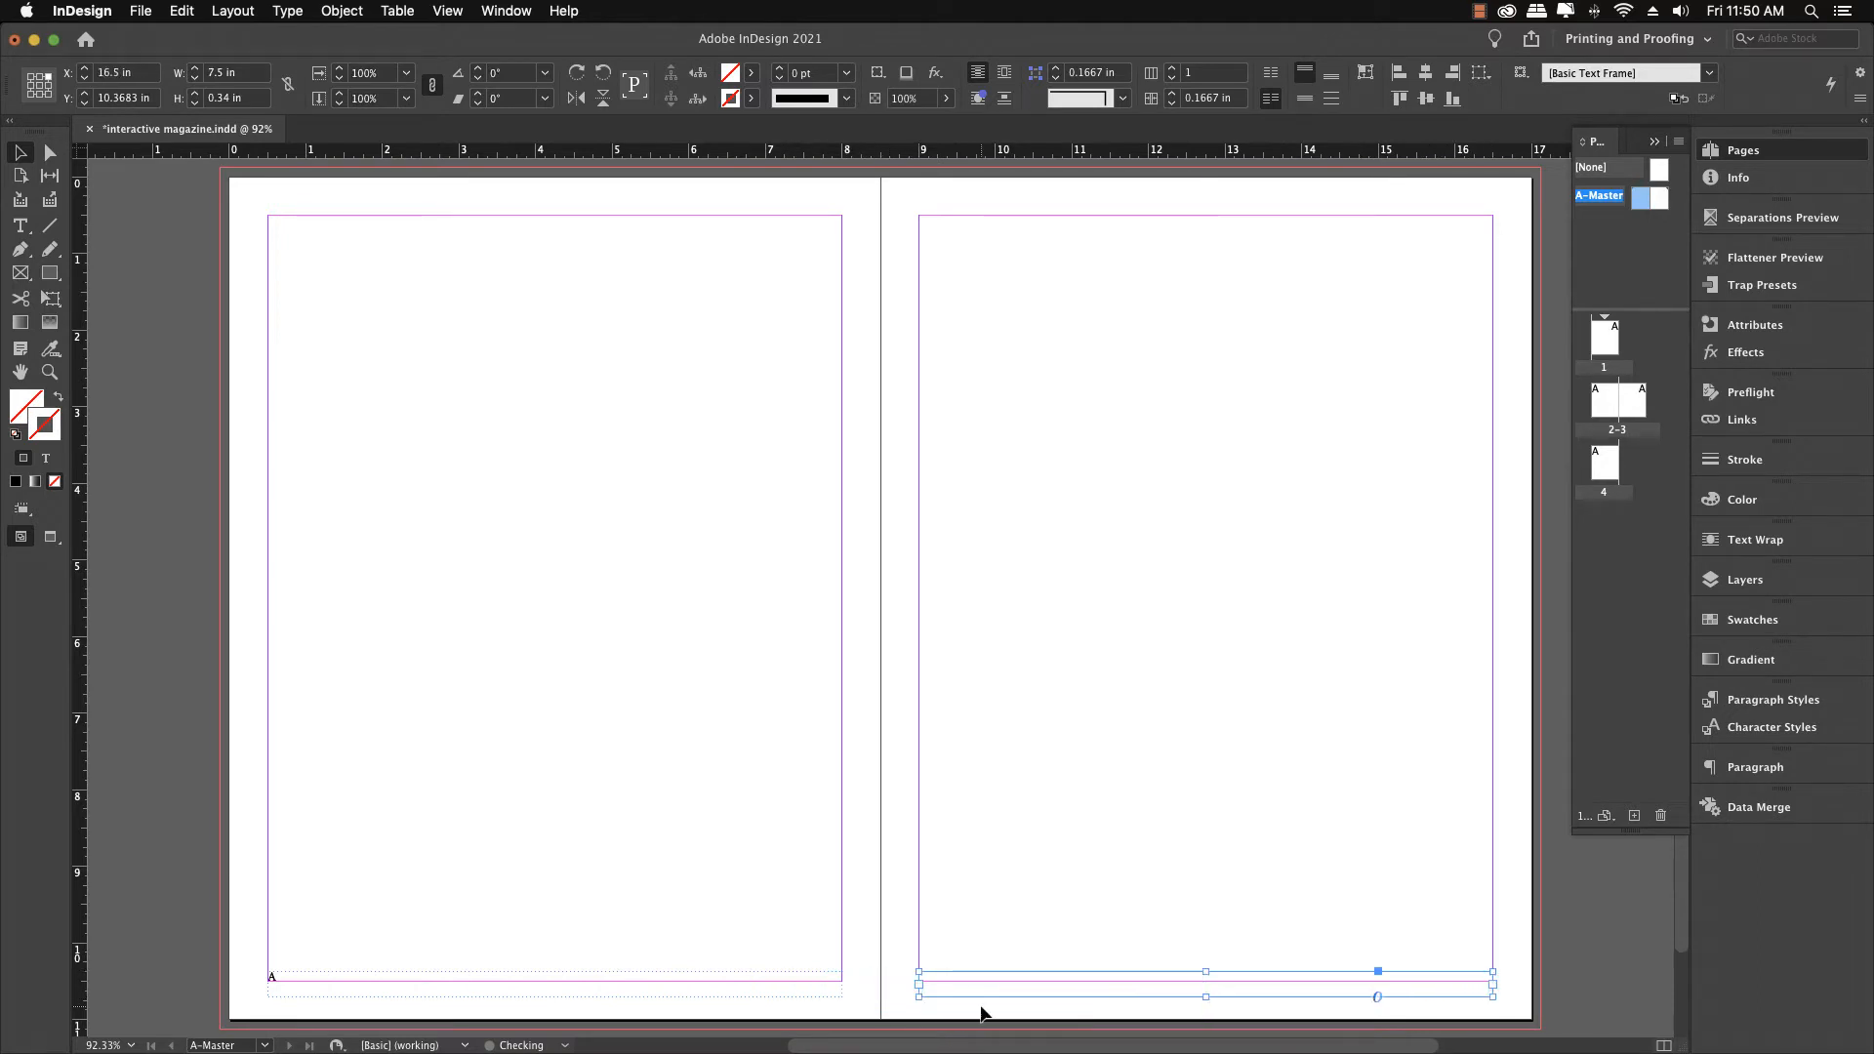
{"action": "left_click", "coordinate": [985, 904]}
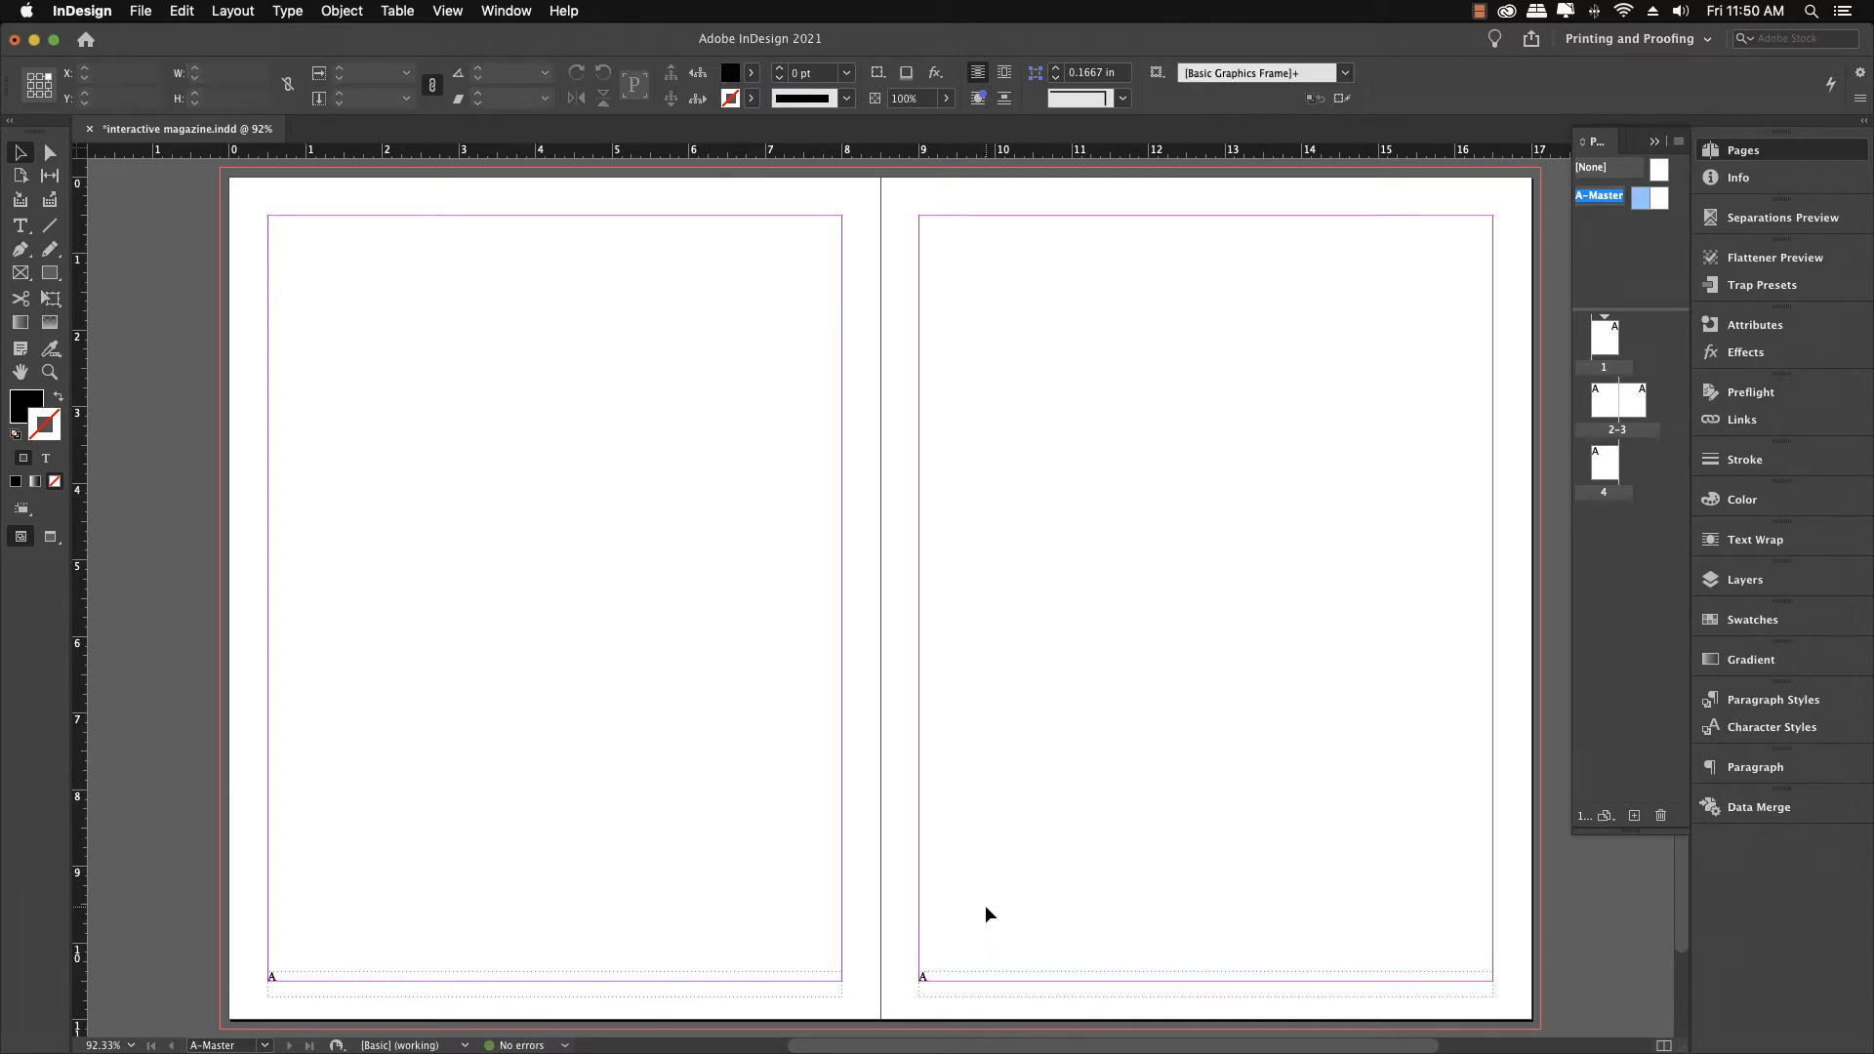
{"action": "key", "text": "t"}
{"action": "double_click", "coordinate": [927, 975]}
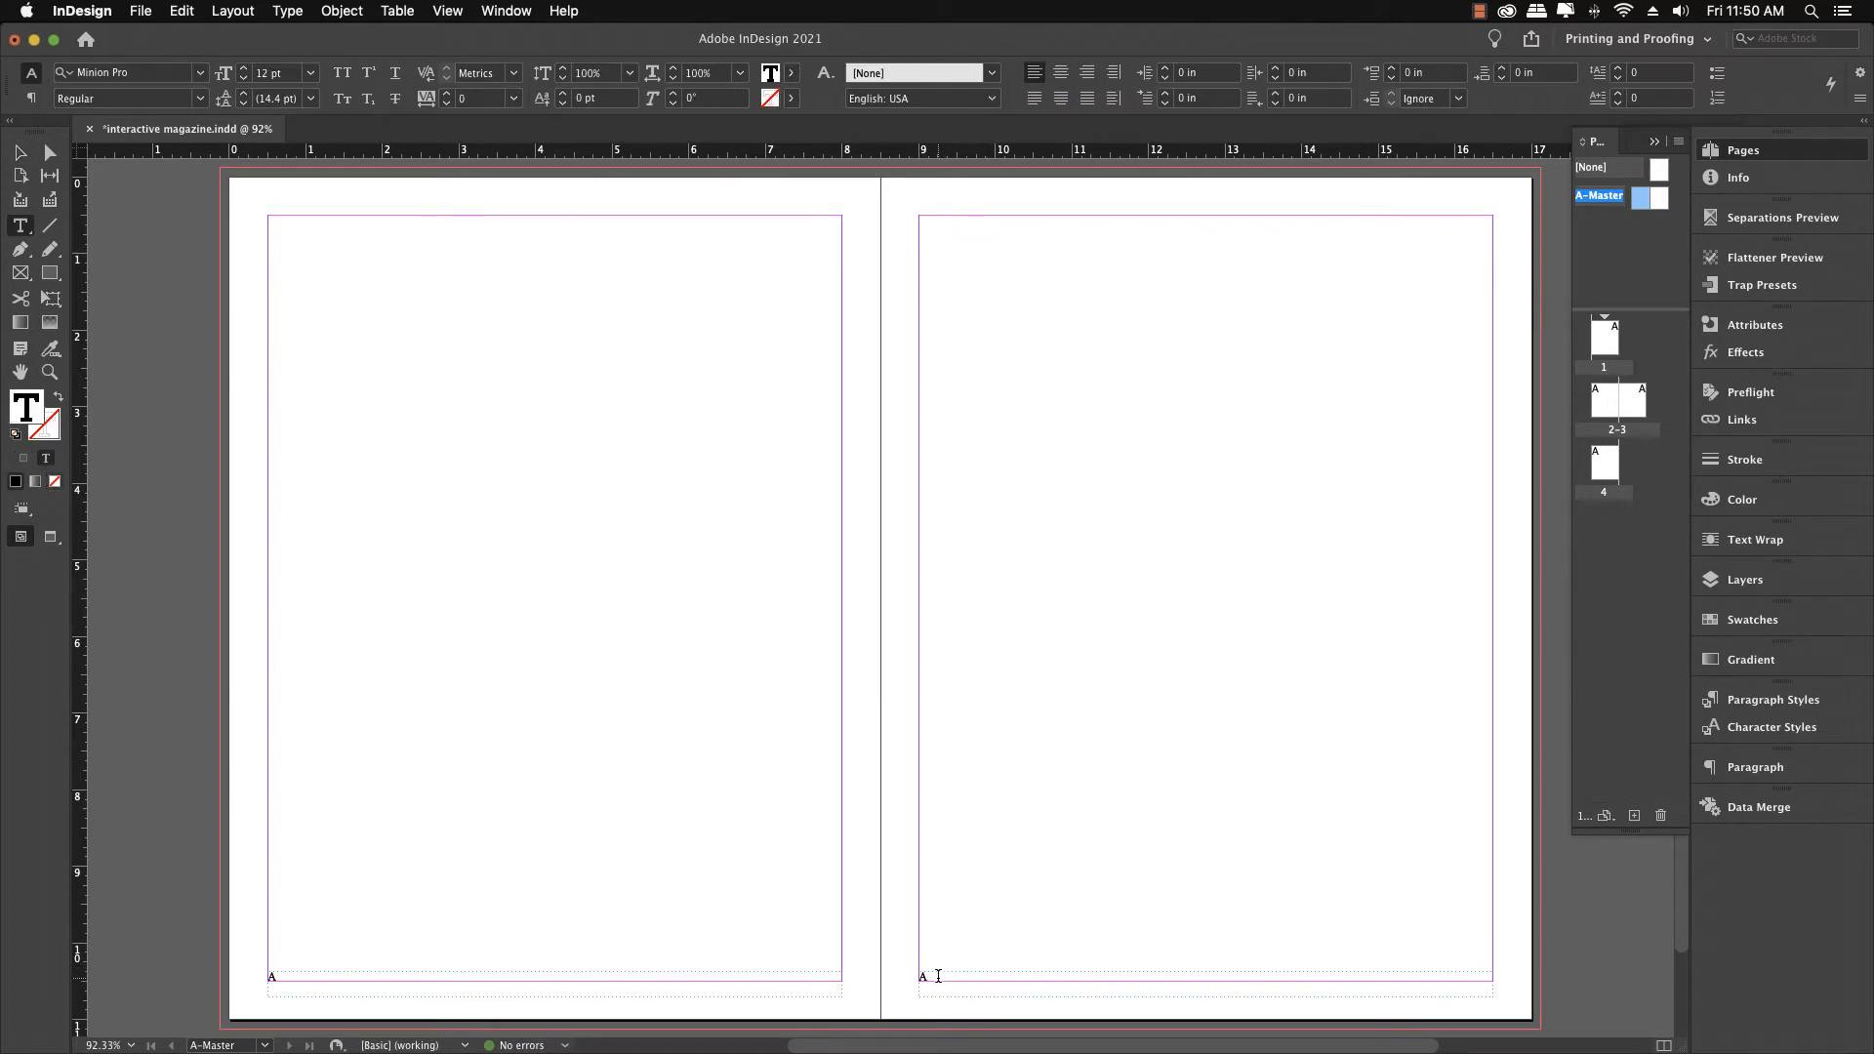
{"action": "left_click", "coordinate": [1087, 73]}
{"action": "left_click", "coordinate": [246, 221], "text": "super"}
{"action": "key", "text": "Escape"}
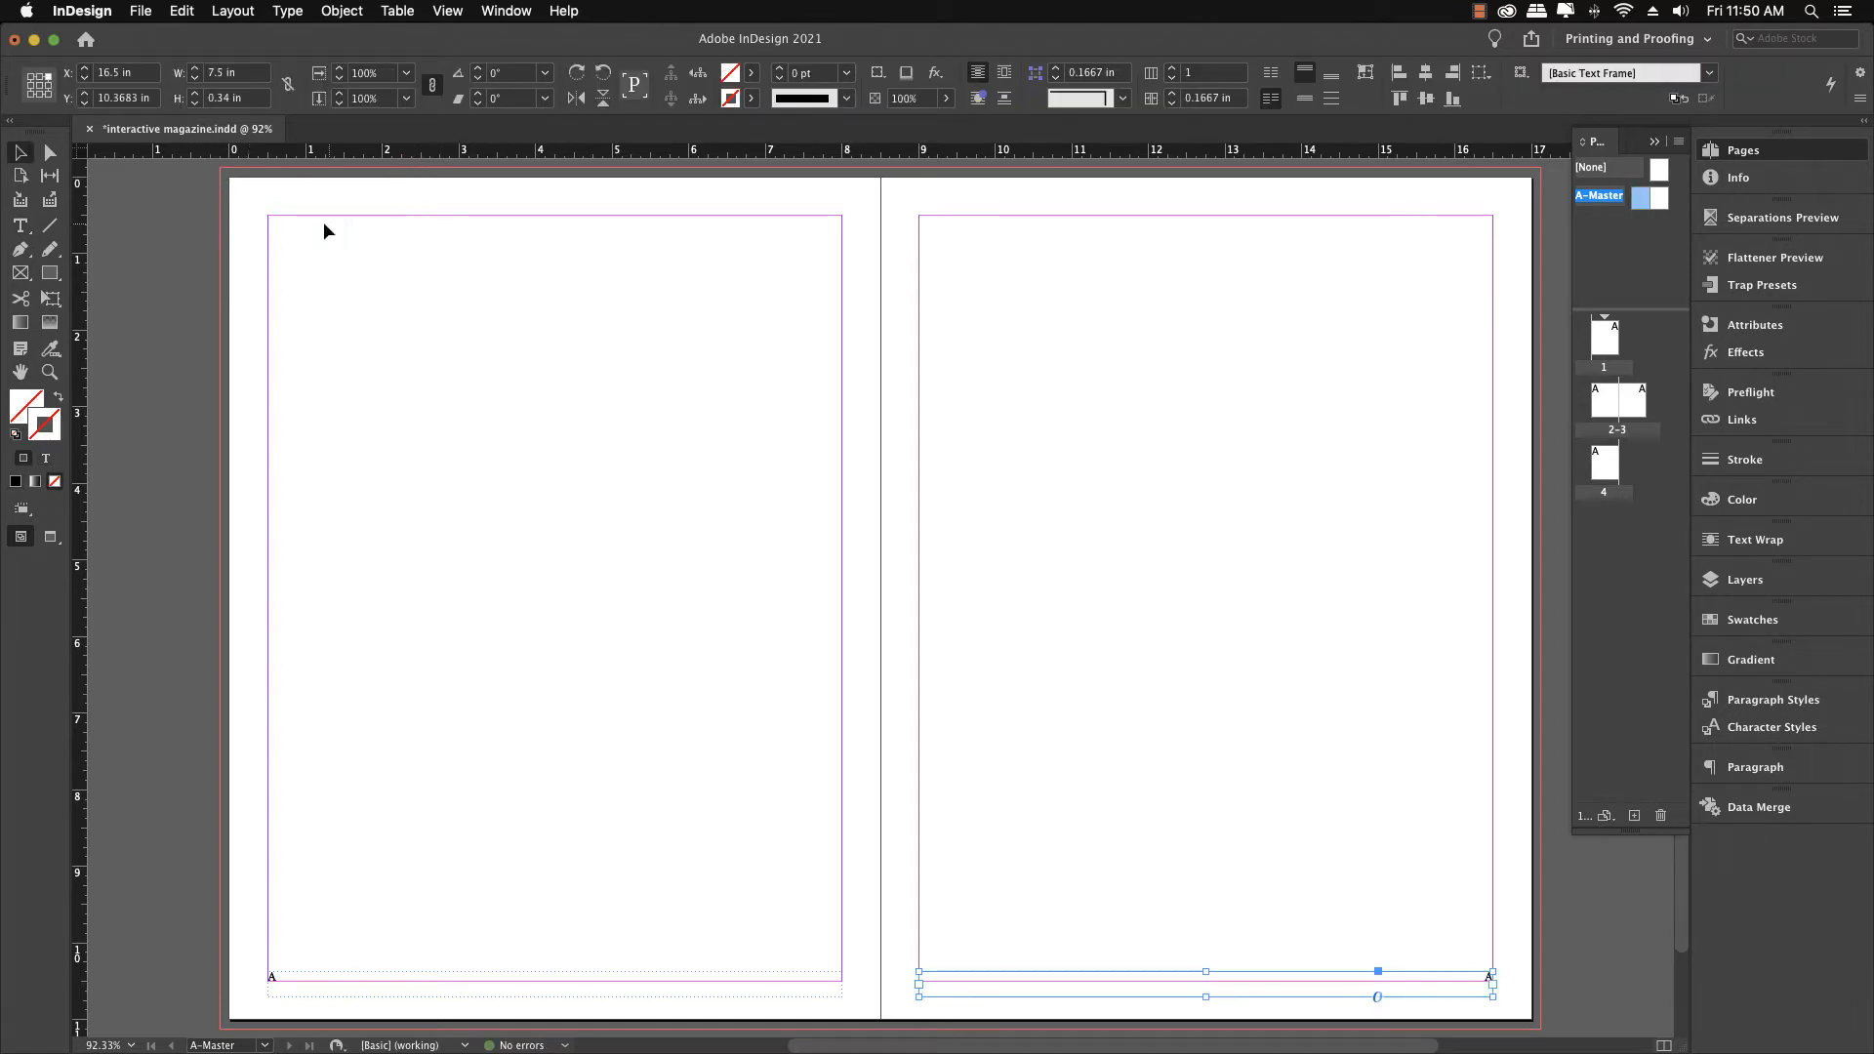
Check the page numbers on pages 1, 2–3 and 4 of the document
{"action": "double_click", "coordinate": [1610, 334]}
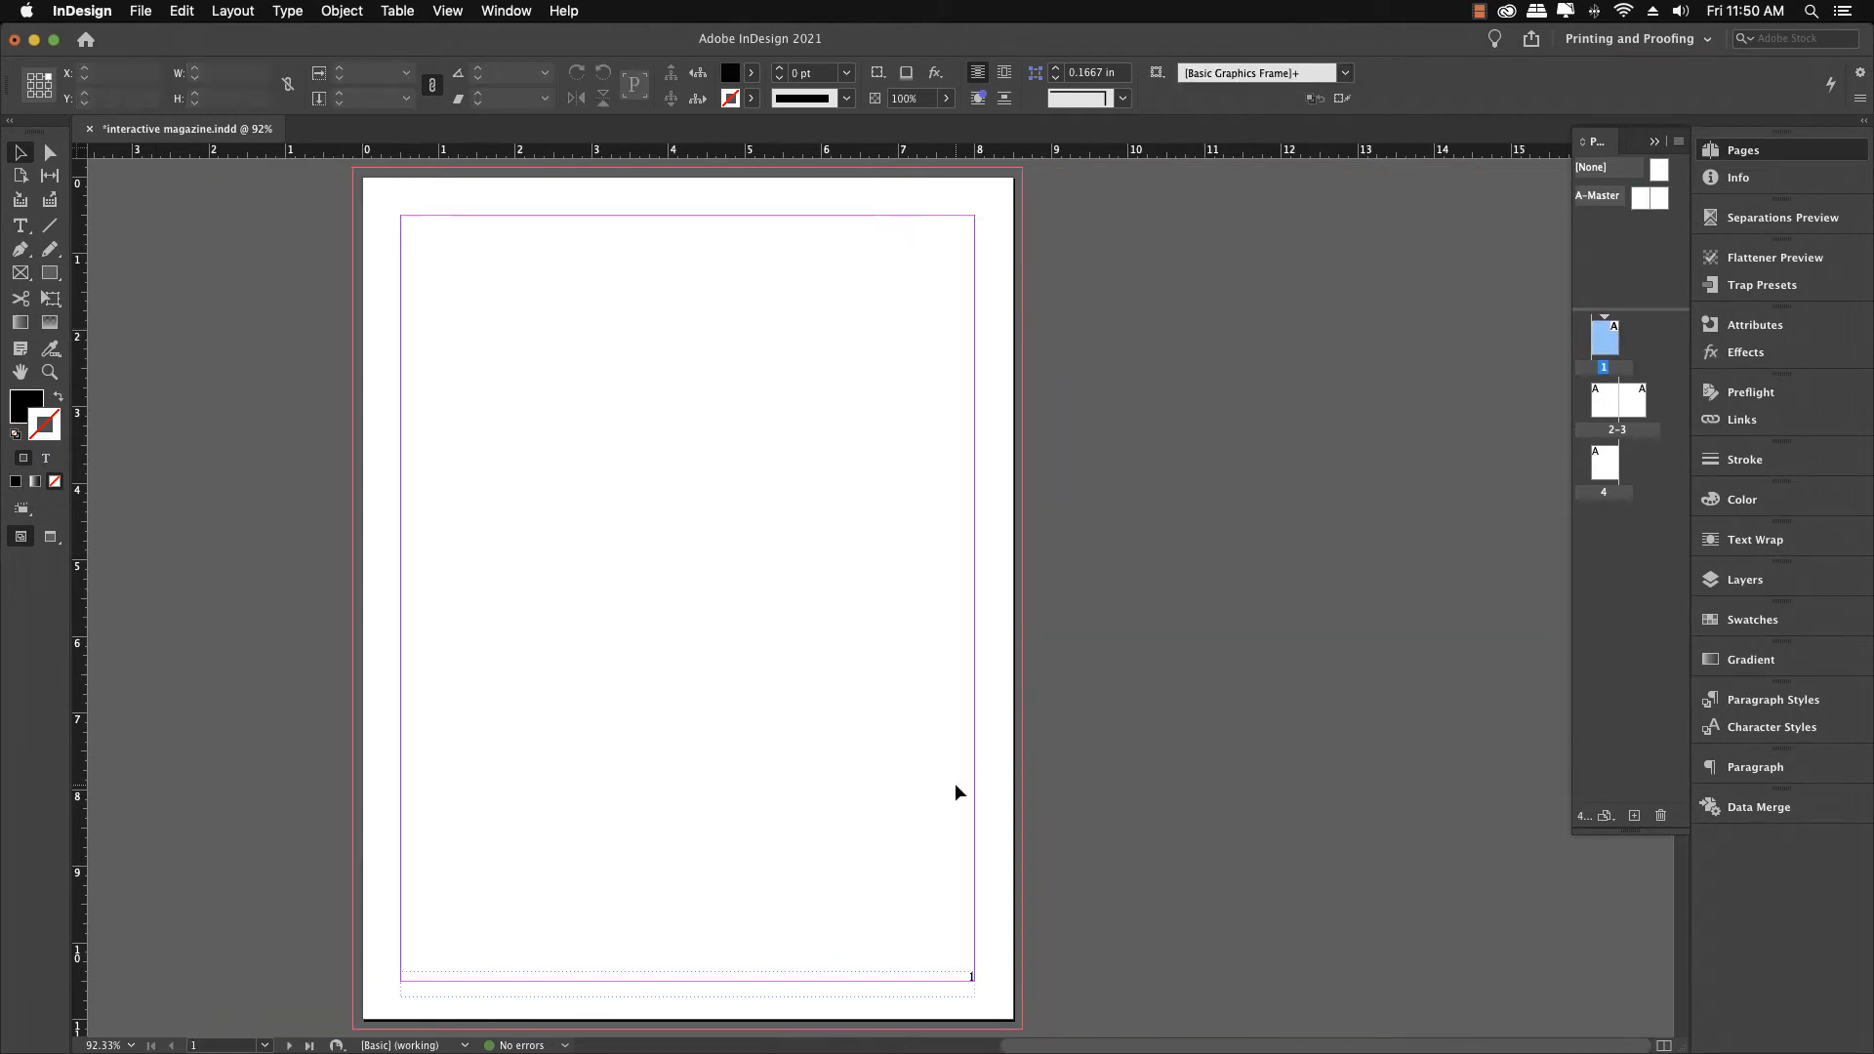
{"action": "key", "text": "w"}
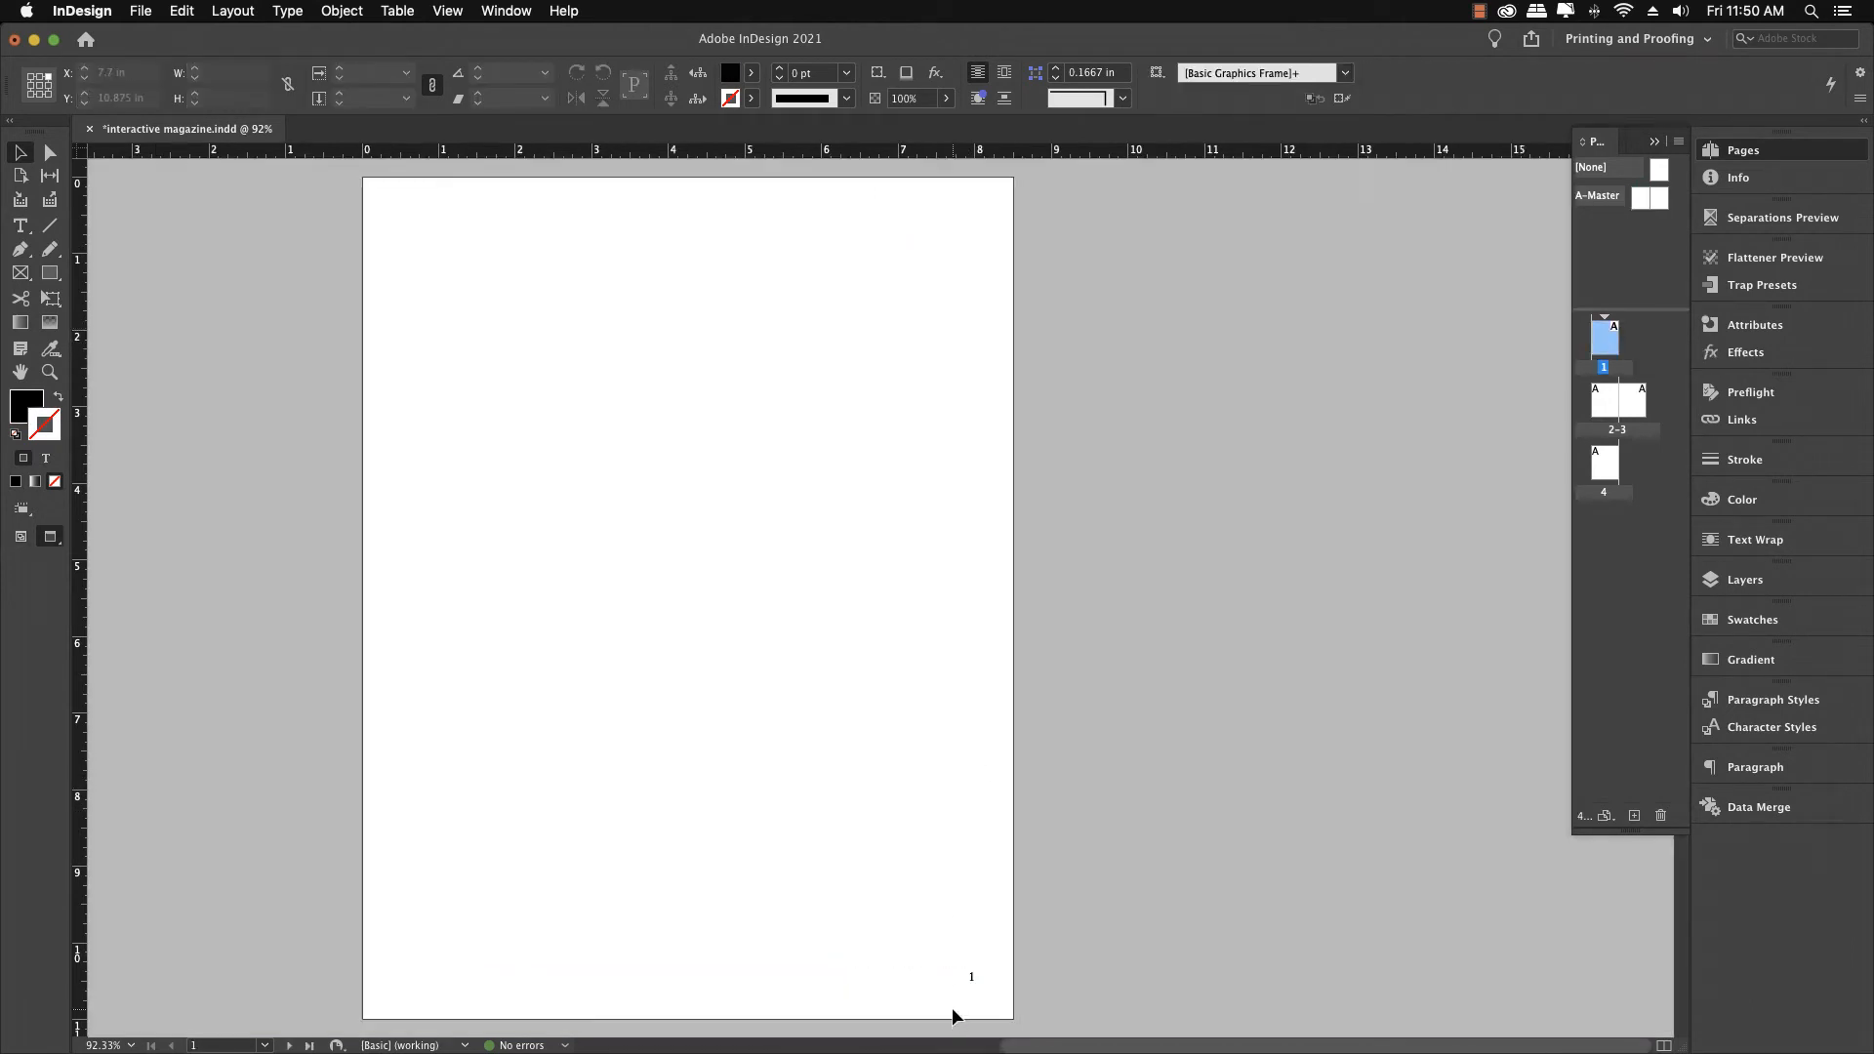
{"action": "double_click", "coordinate": [1605, 402]}
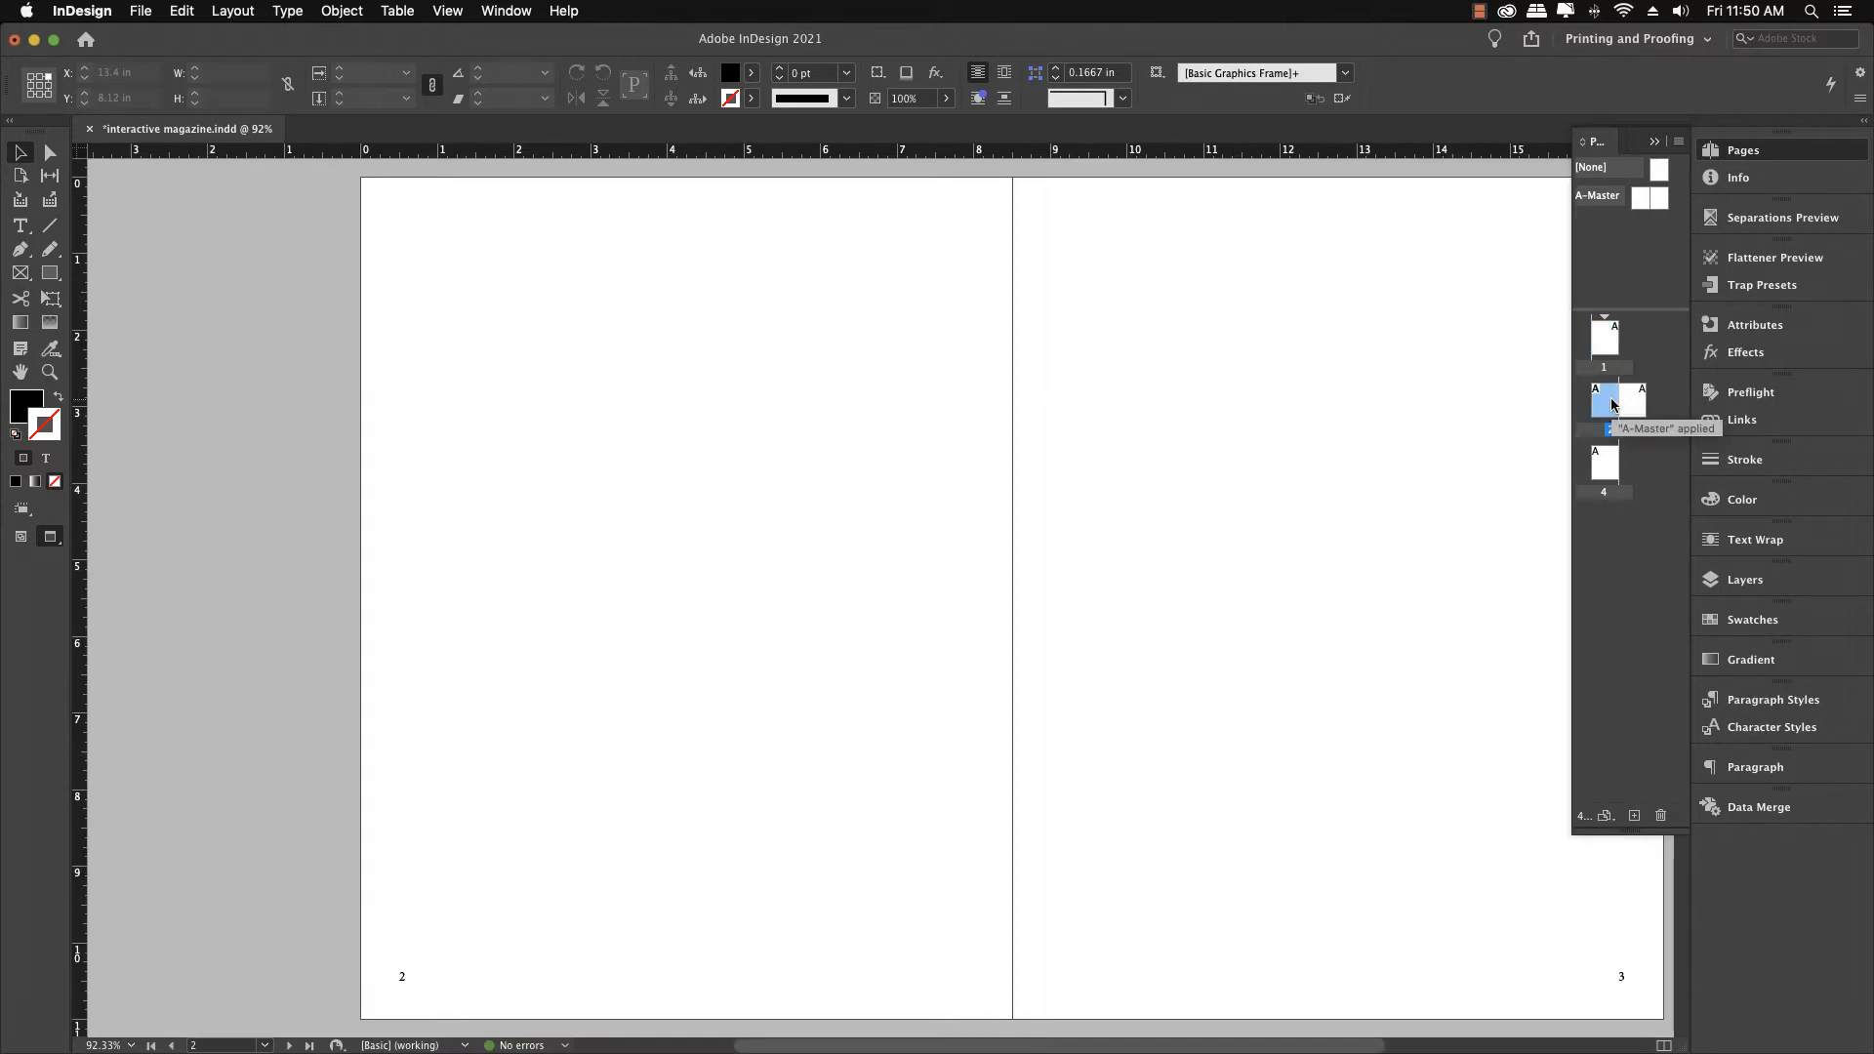
{"action": "double_click", "coordinate": [1603, 478]}
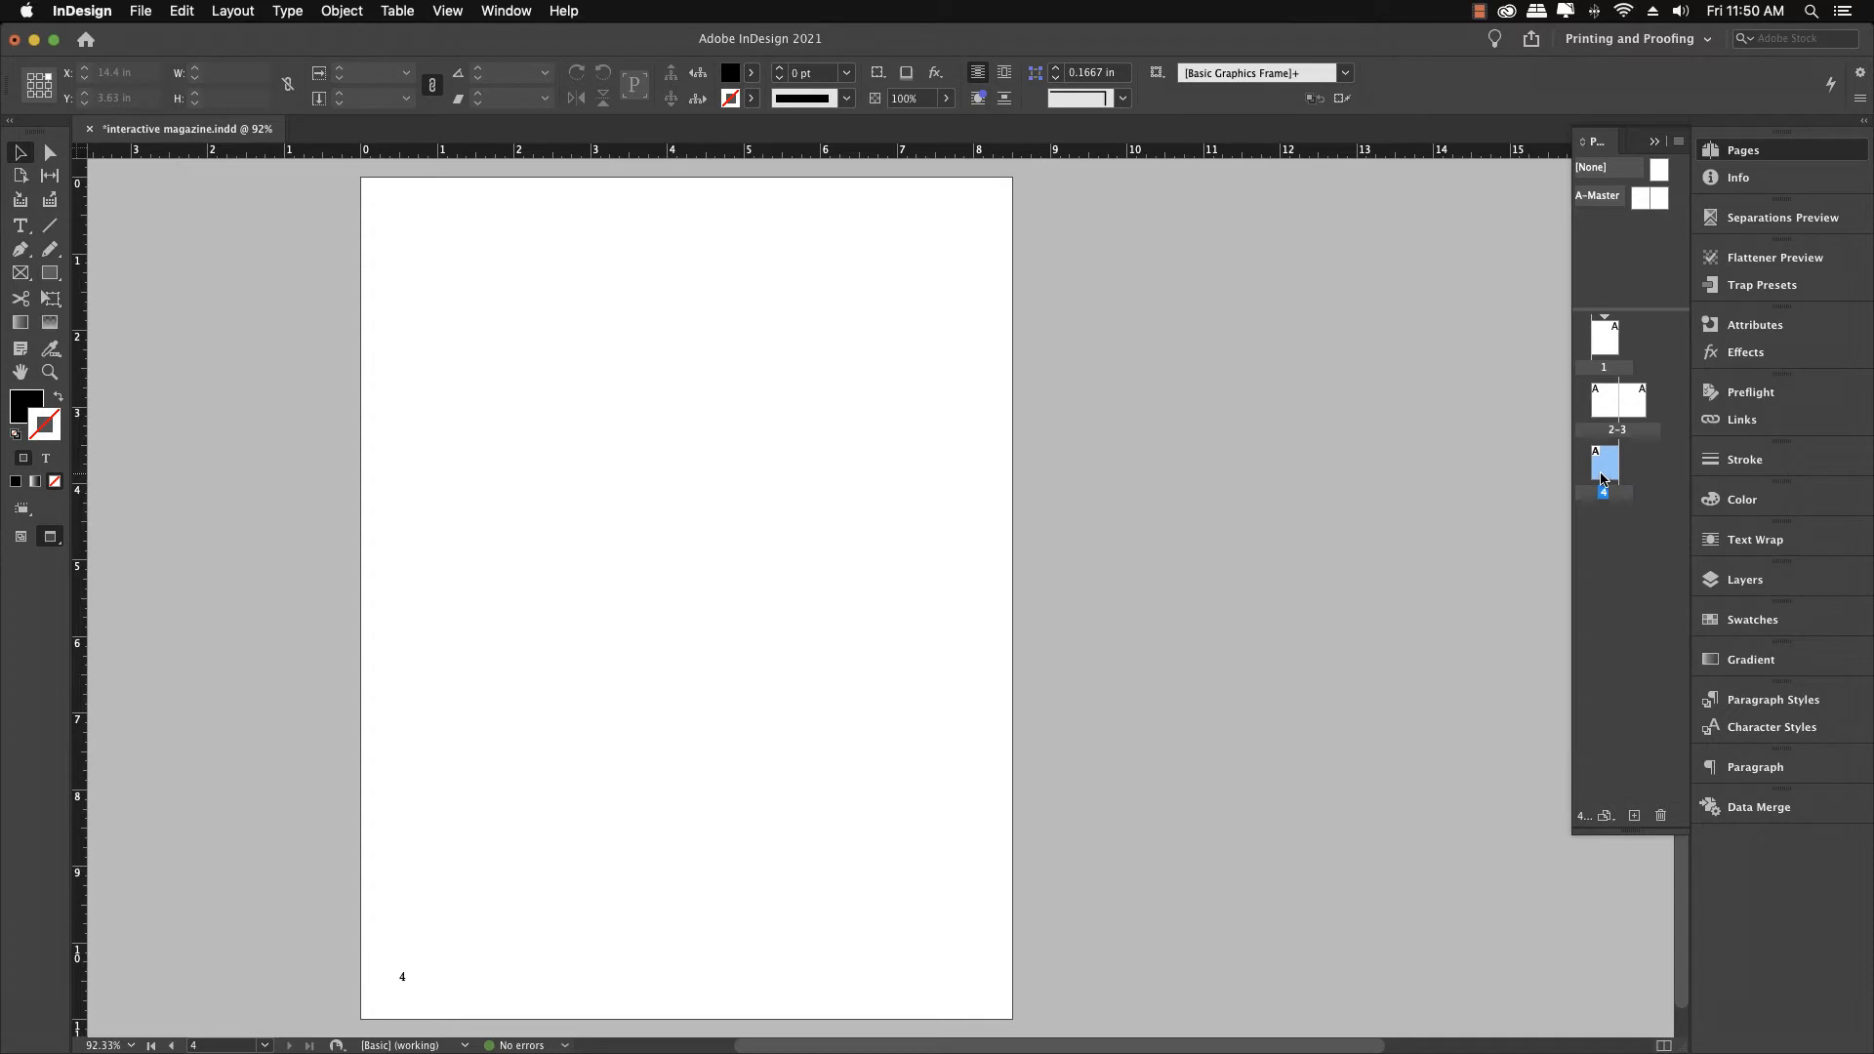
{"action": "double_click", "coordinate": [1605, 349]}
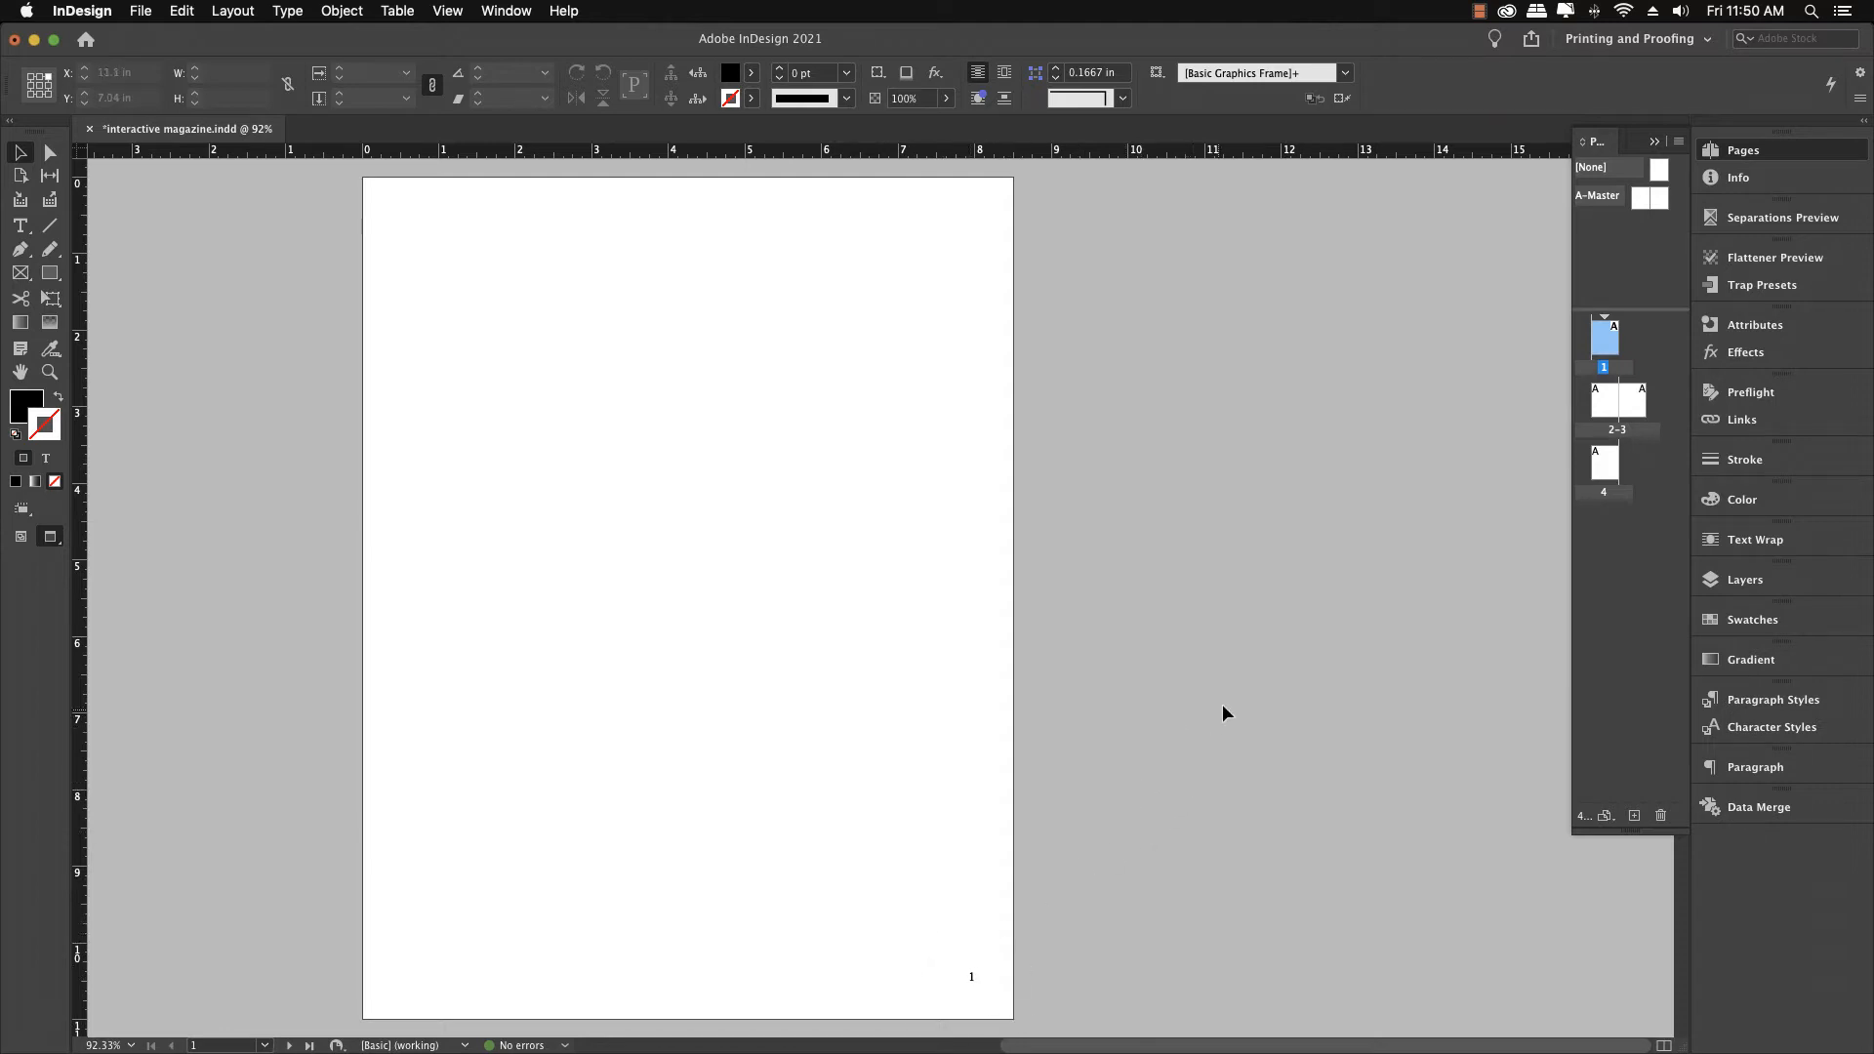
Apply the [None] master to page 1 to remove its page number
{"action": "left_click", "coordinate": [1659, 173]}
{"action": "left_click_drag", "start_coordinate": [1640, 208], "coordinate": [1614, 352]}
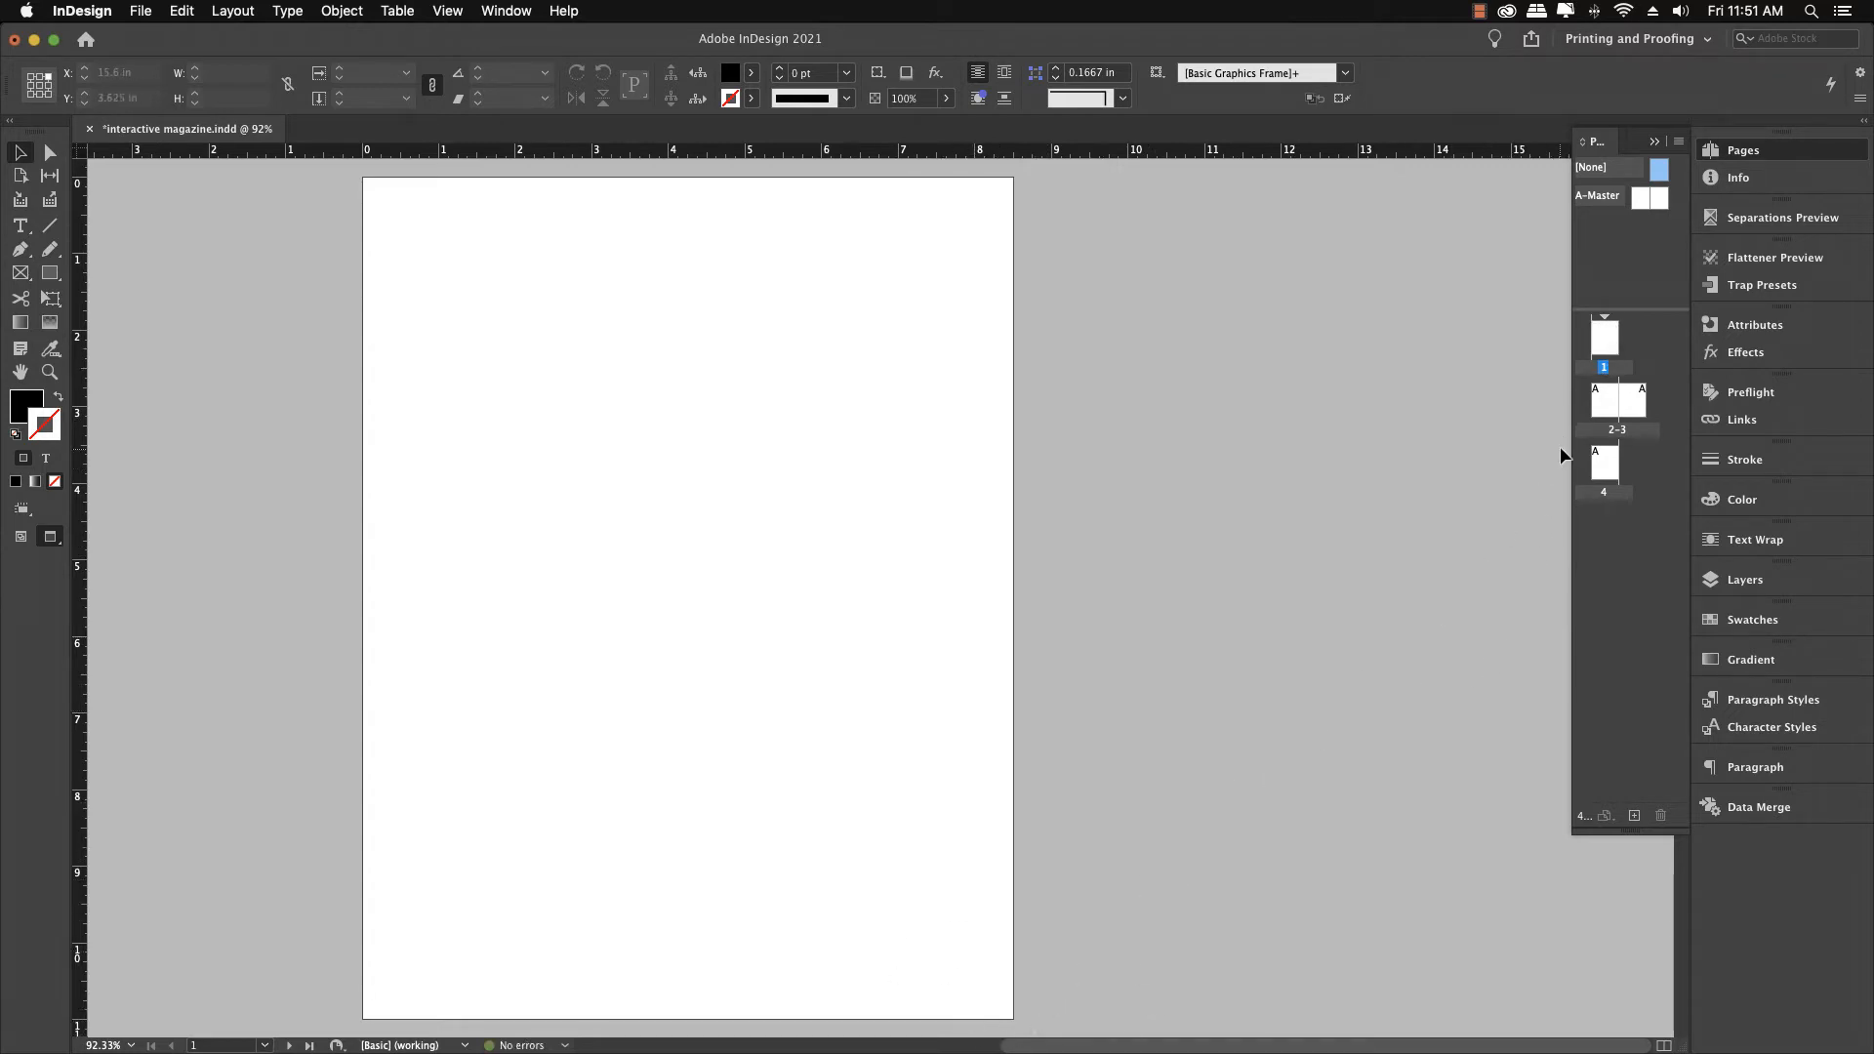
Apply the [None] master to page 4 to remove its page number, and review spread 2–3 and page 1
{"action": "double_click", "coordinate": [1601, 457]}
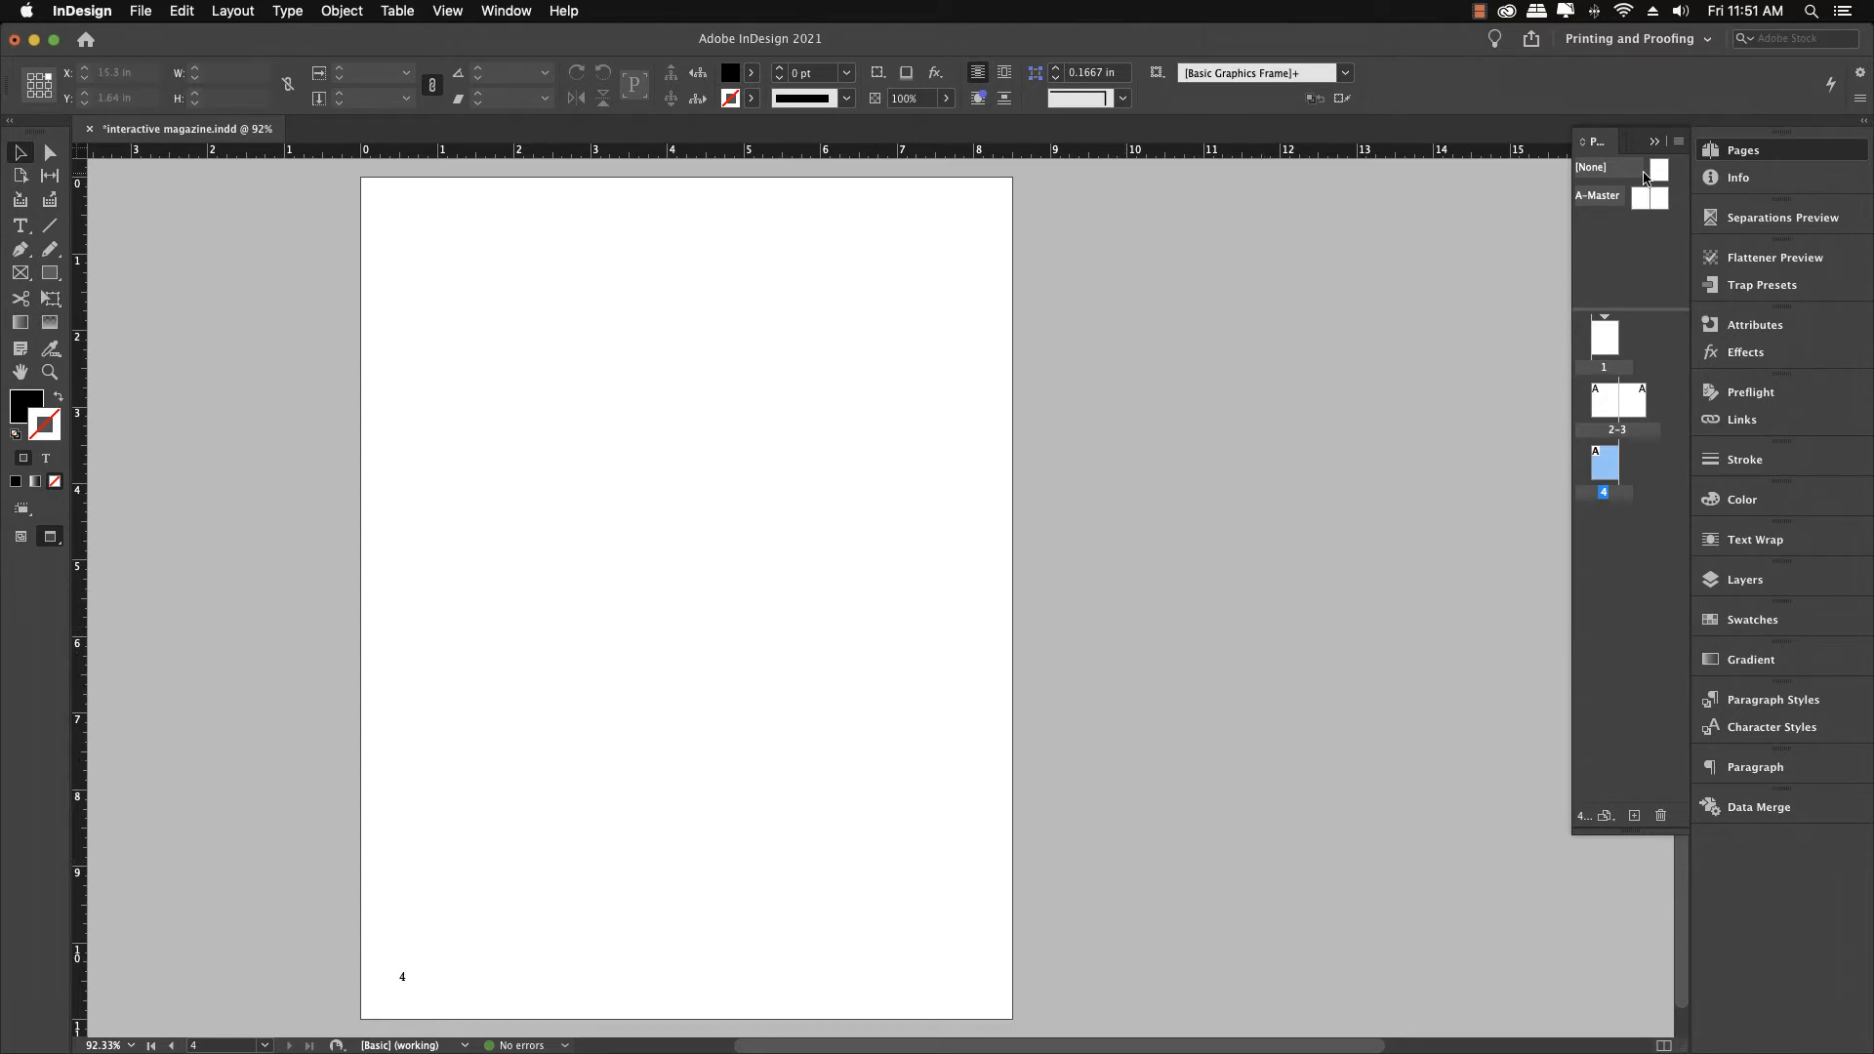
{"action": "left_click_drag", "start_coordinate": [1656, 172], "coordinate": [1612, 467]}
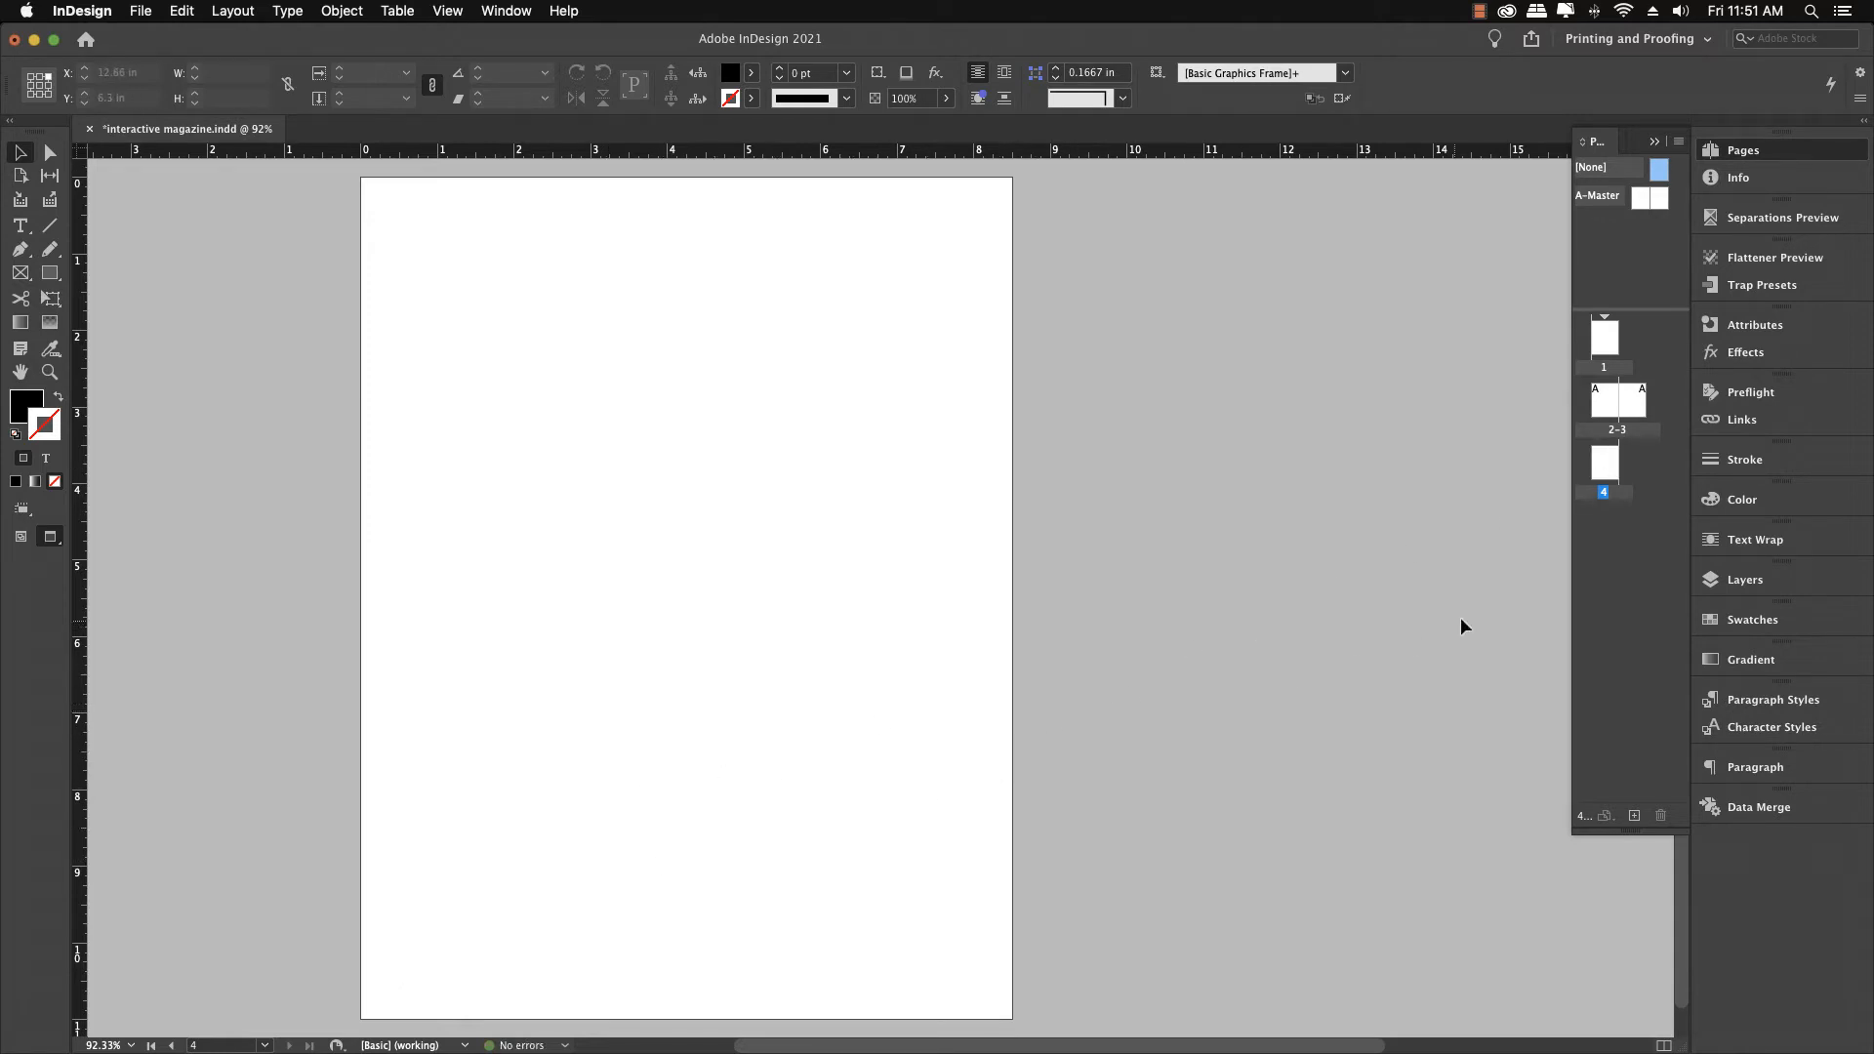
{"action": "double_click", "coordinate": [1594, 408]}
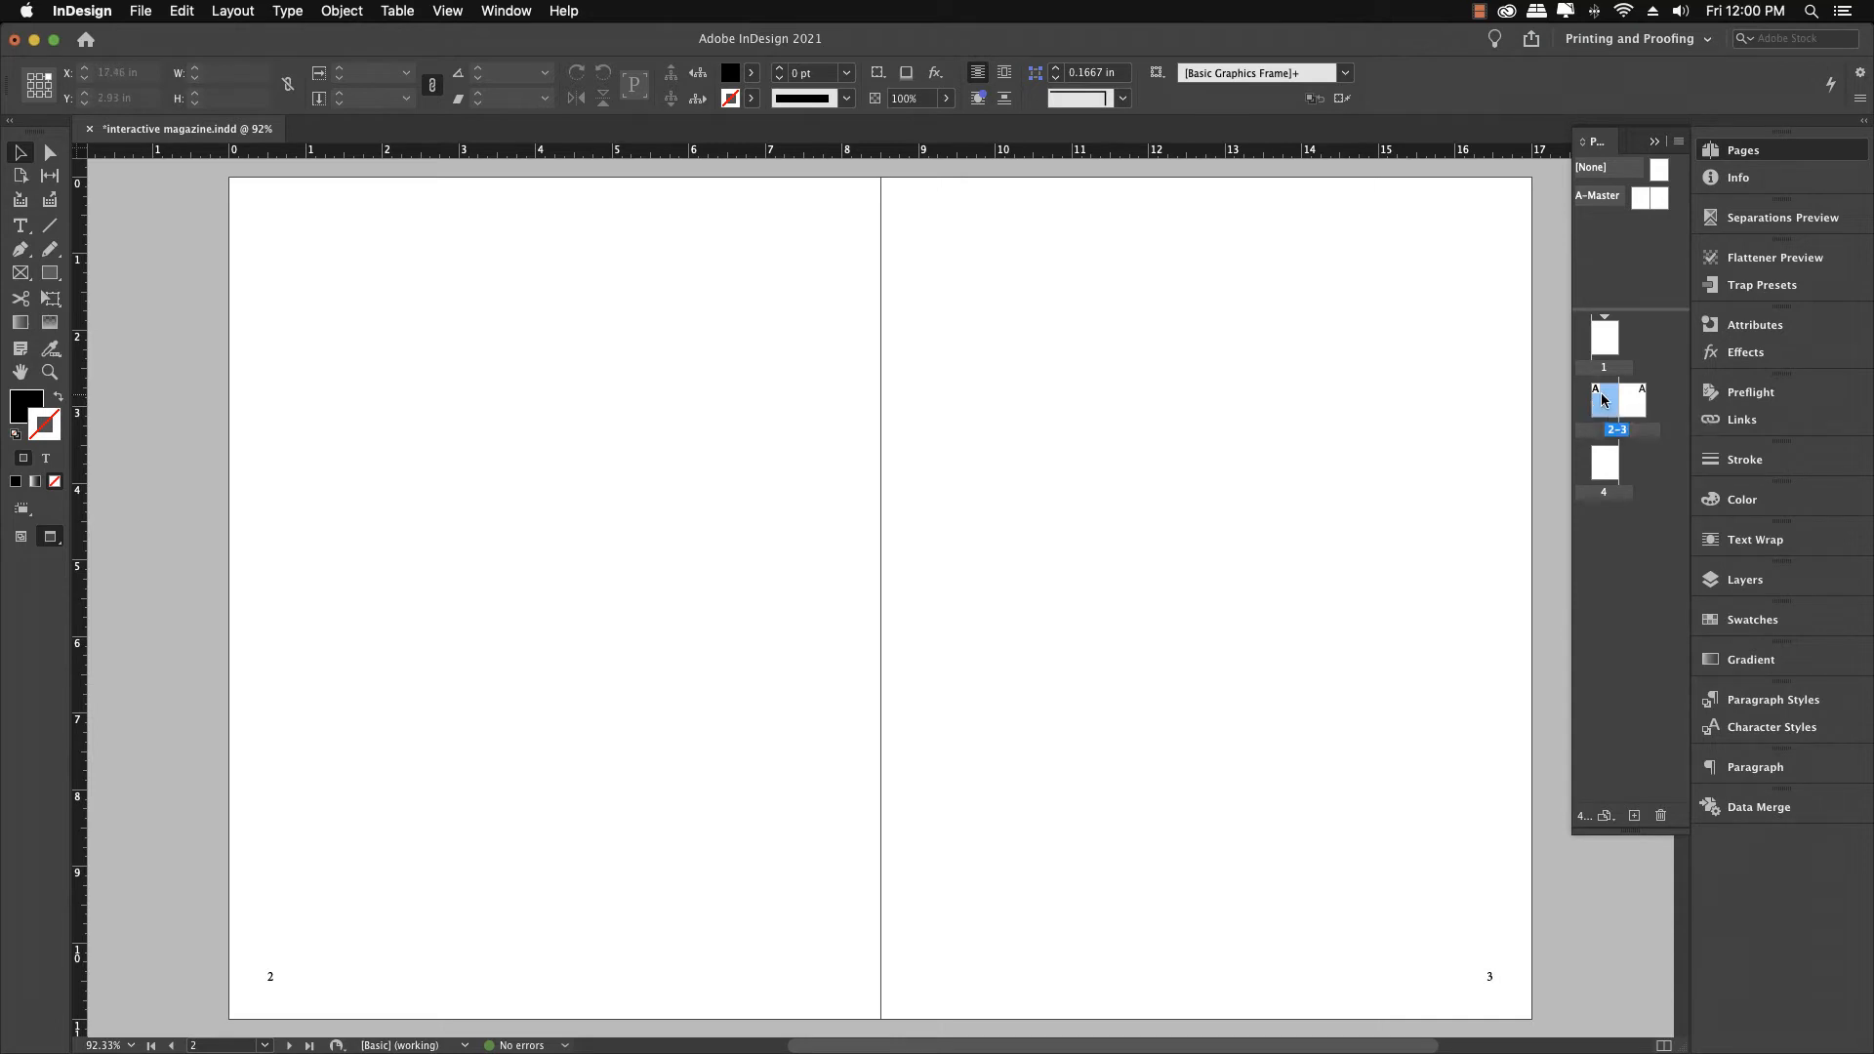
{"action": "double_click", "coordinate": [1603, 344]}
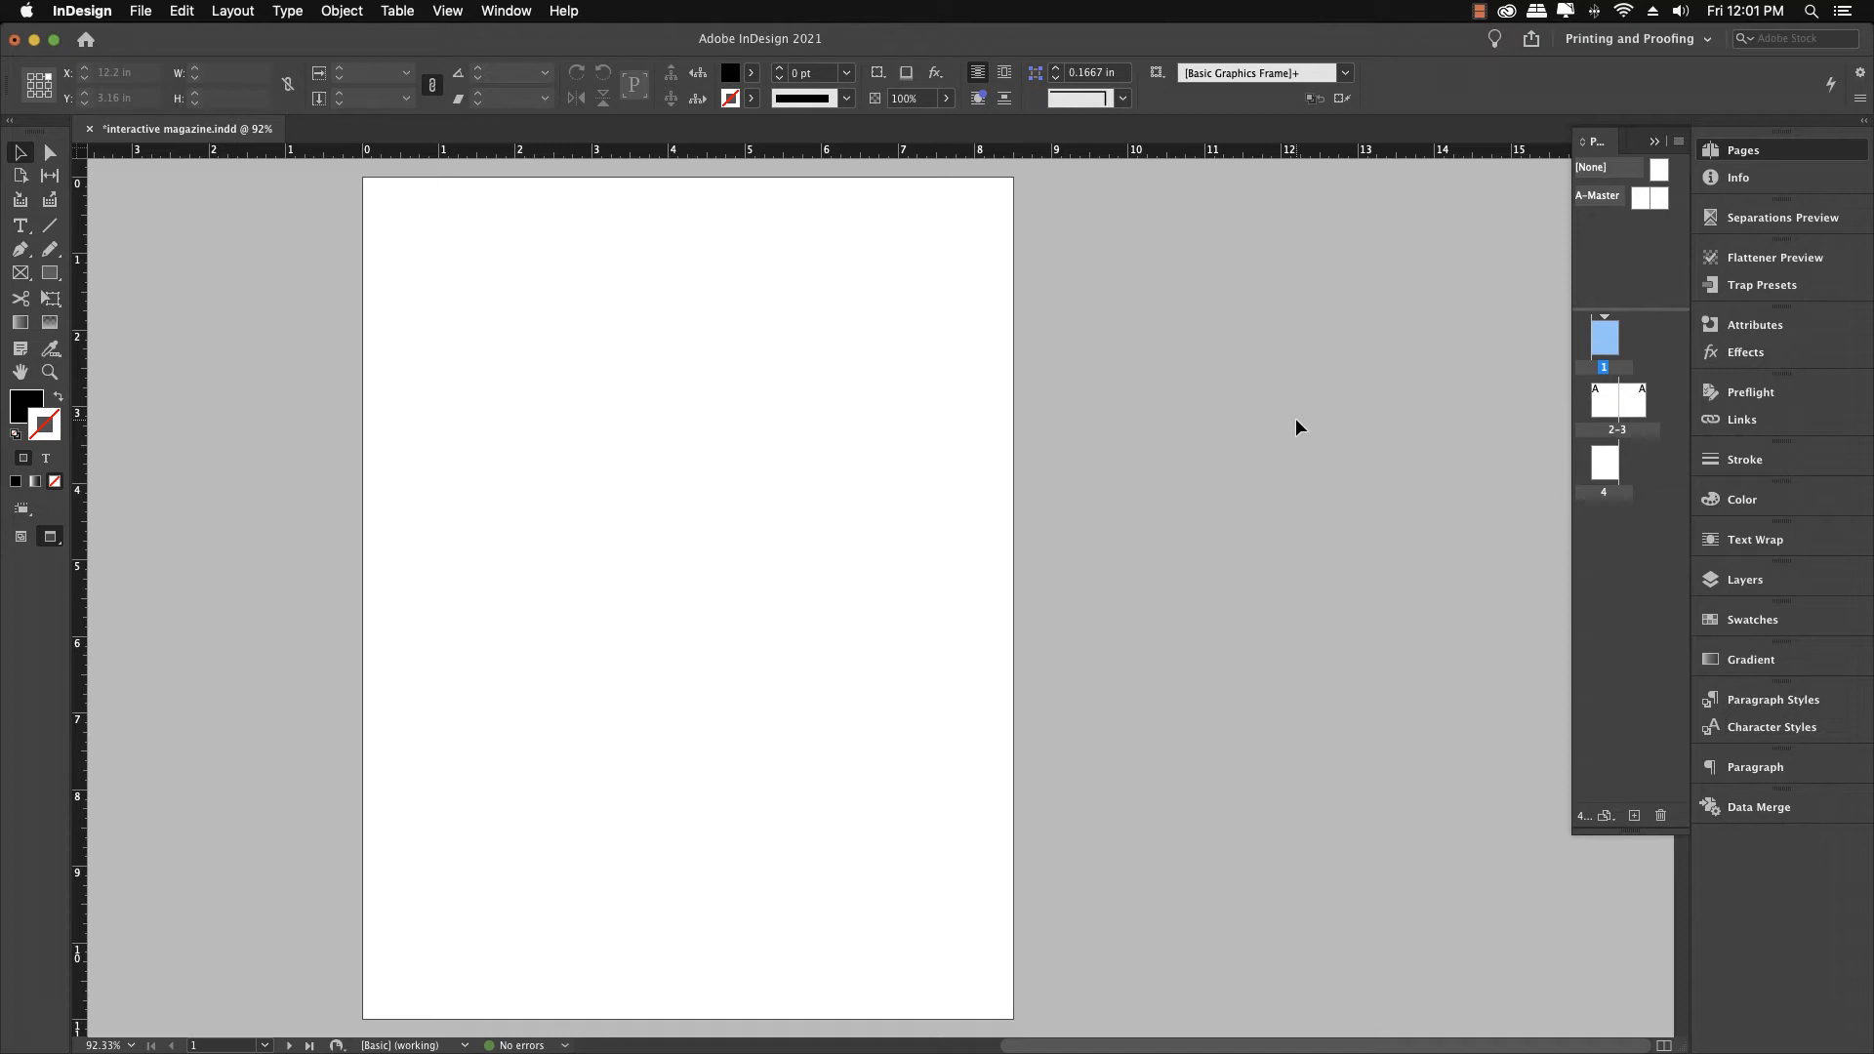
Open Adobe Stock from the Creative Cloud app and search free images for beach
{"action": "left_click", "coordinate": [1506, 12]}
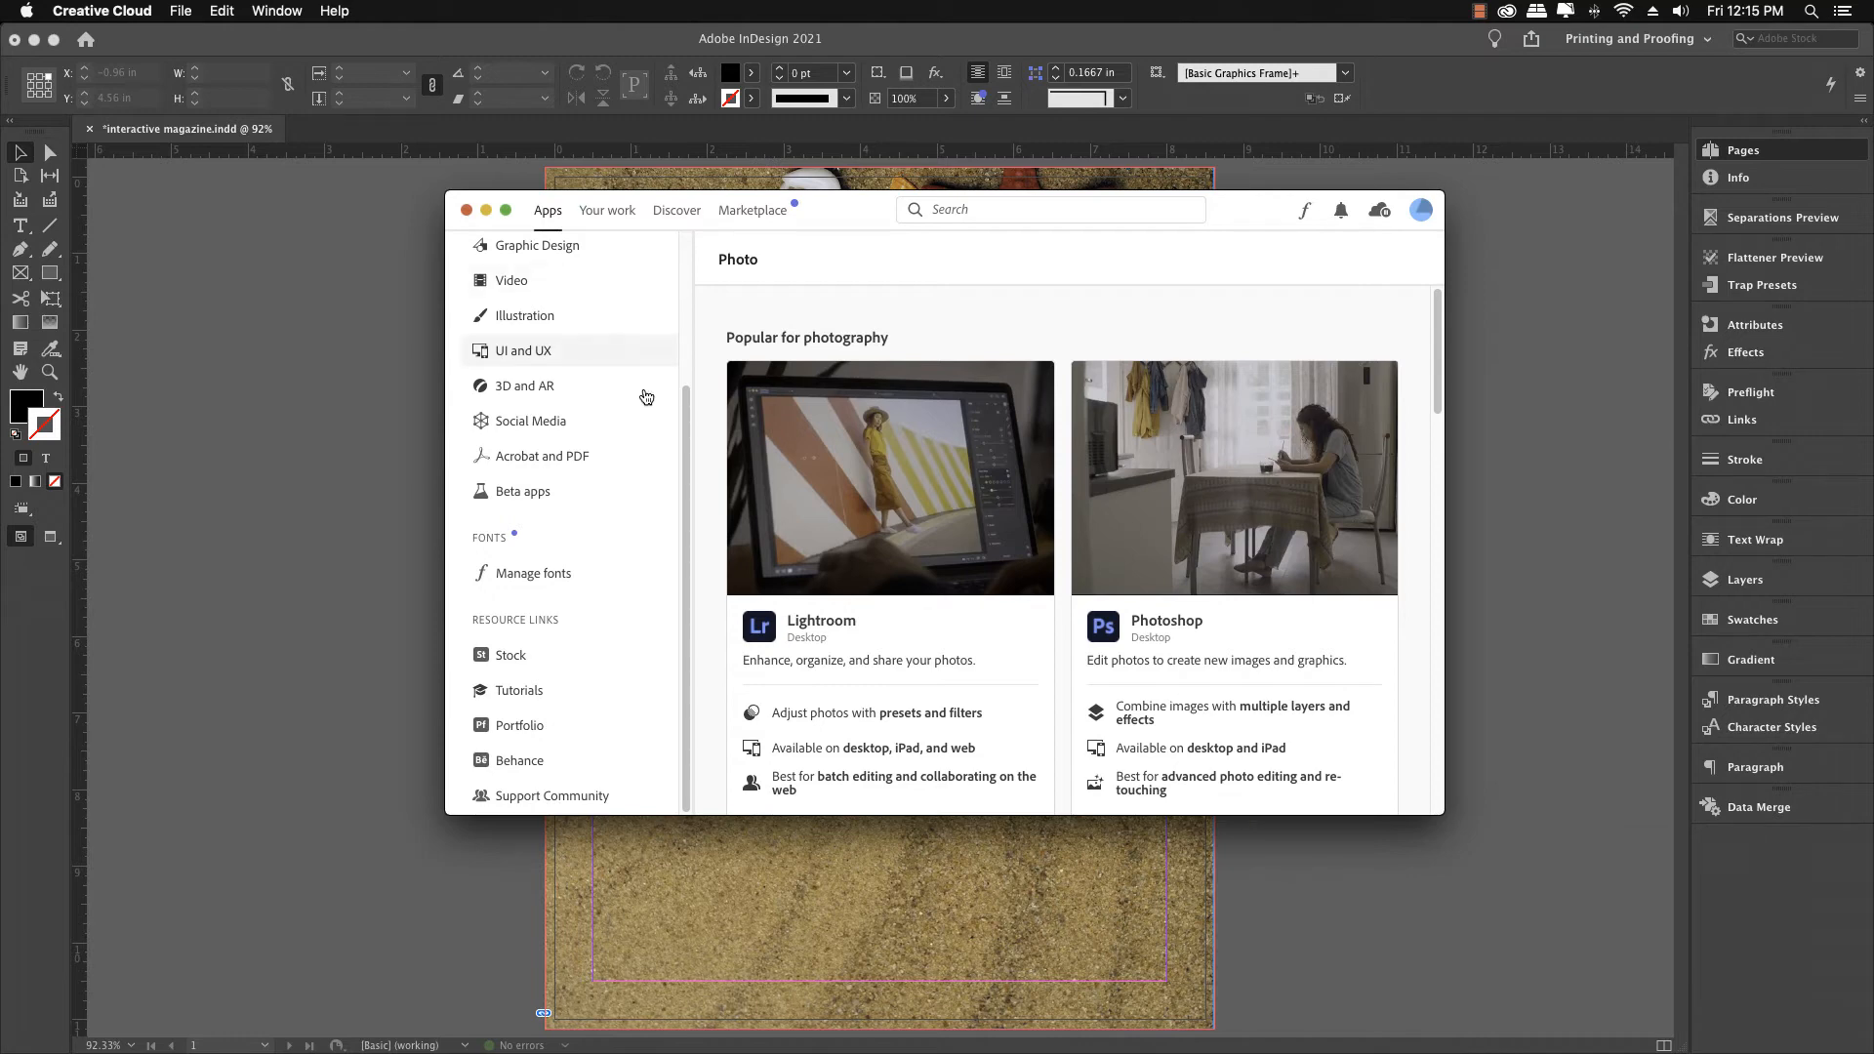
{"action": "left_click", "coordinate": [507, 660]}
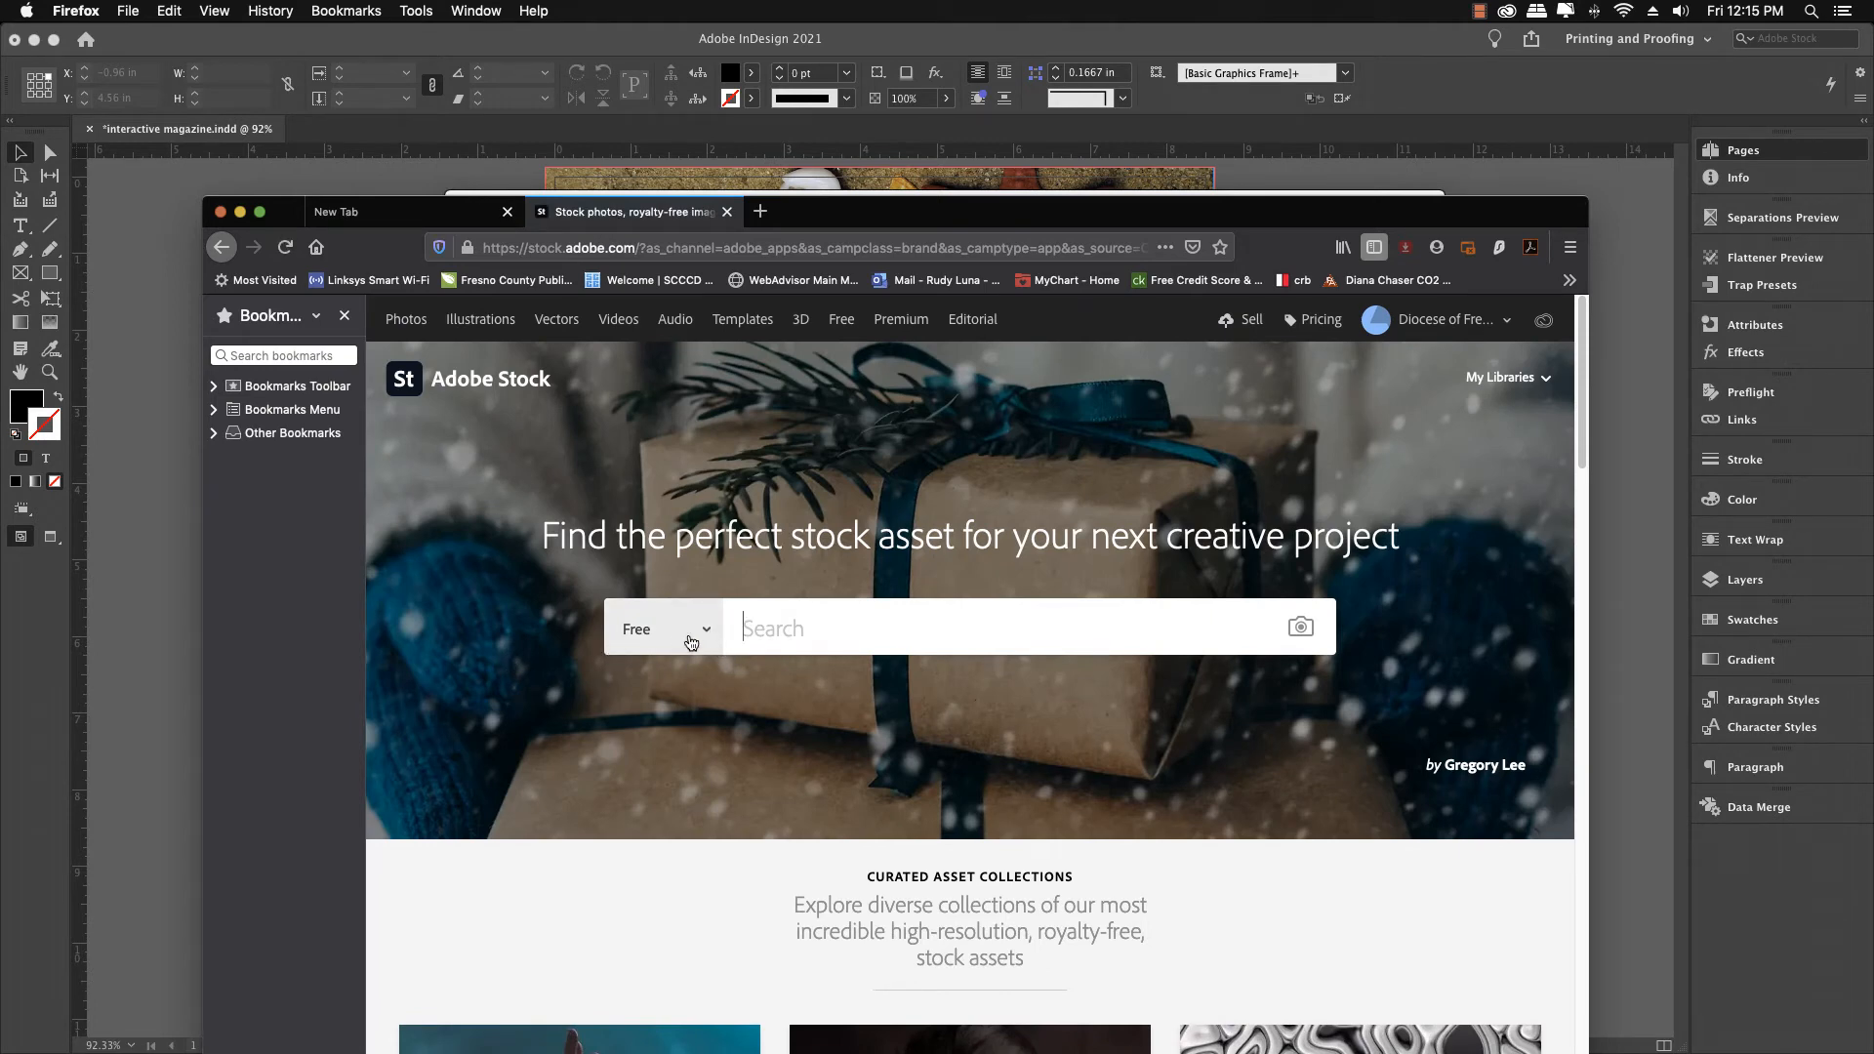
{"action": "left_click", "coordinate": [791, 625]}
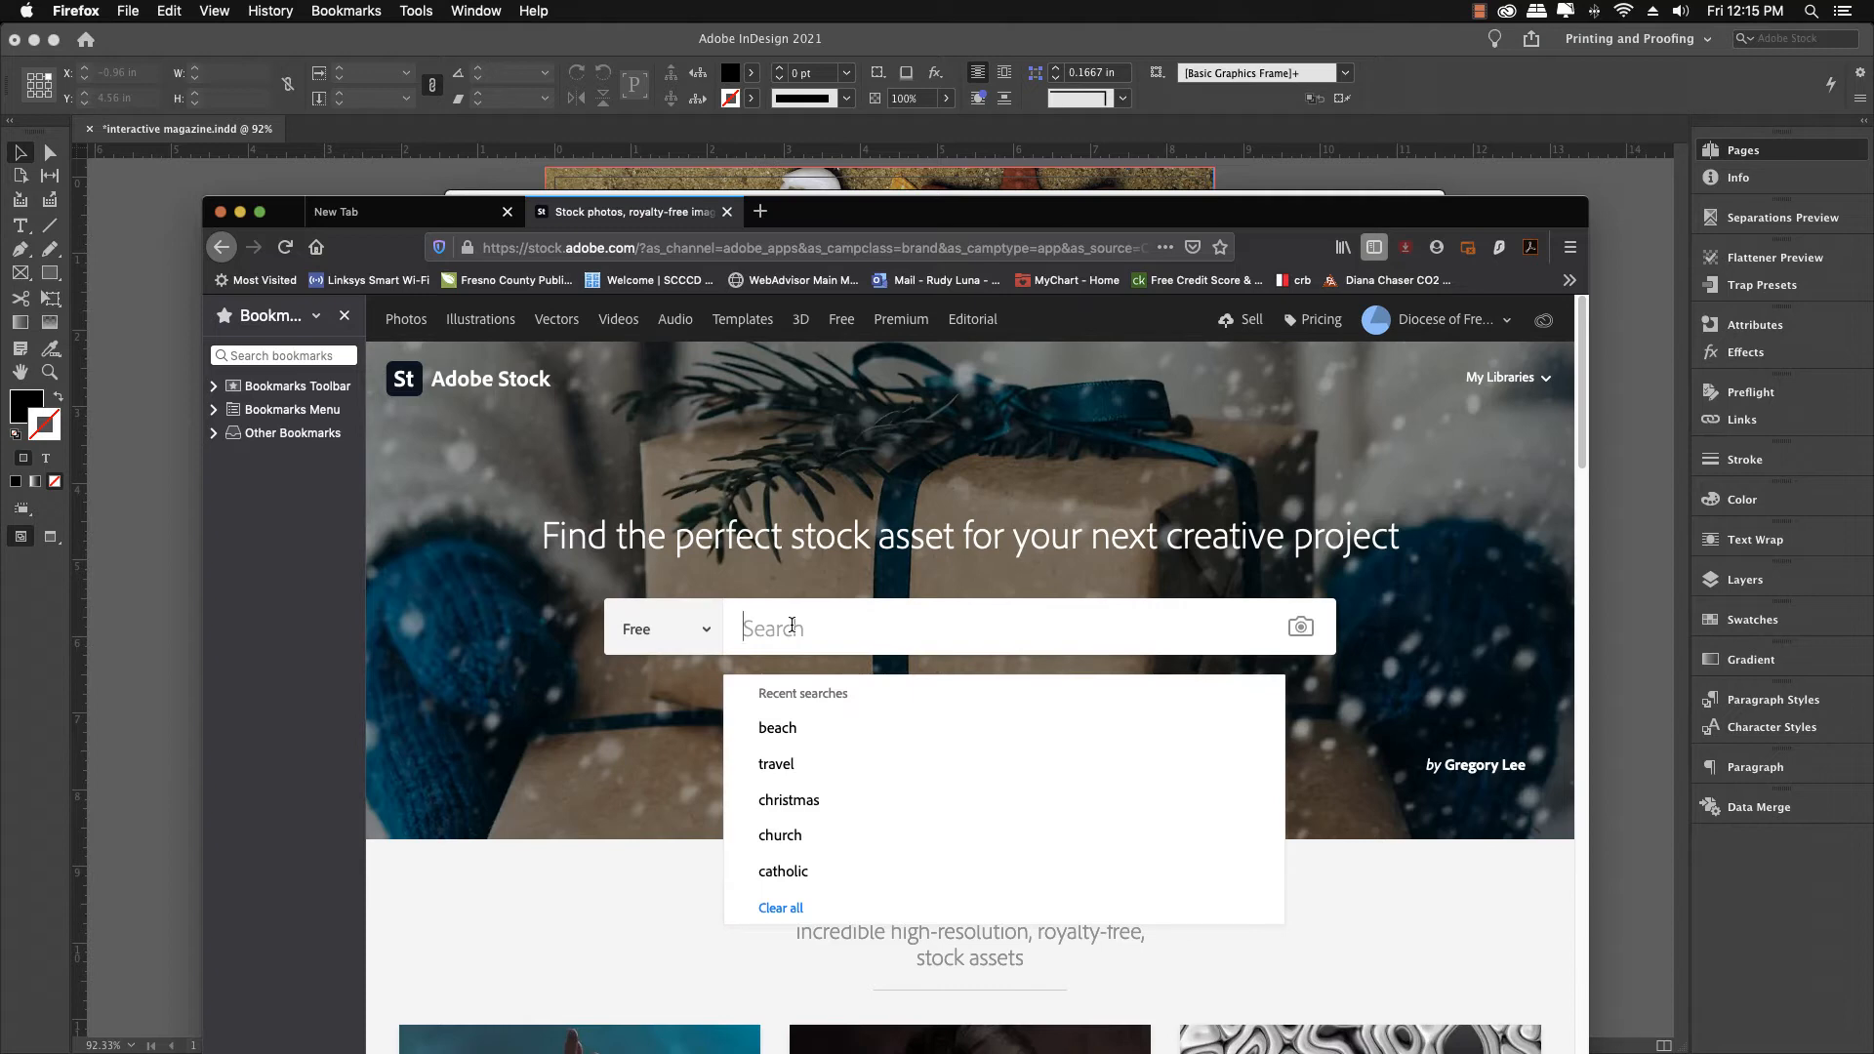
{"action": "type", "text": "beach"}
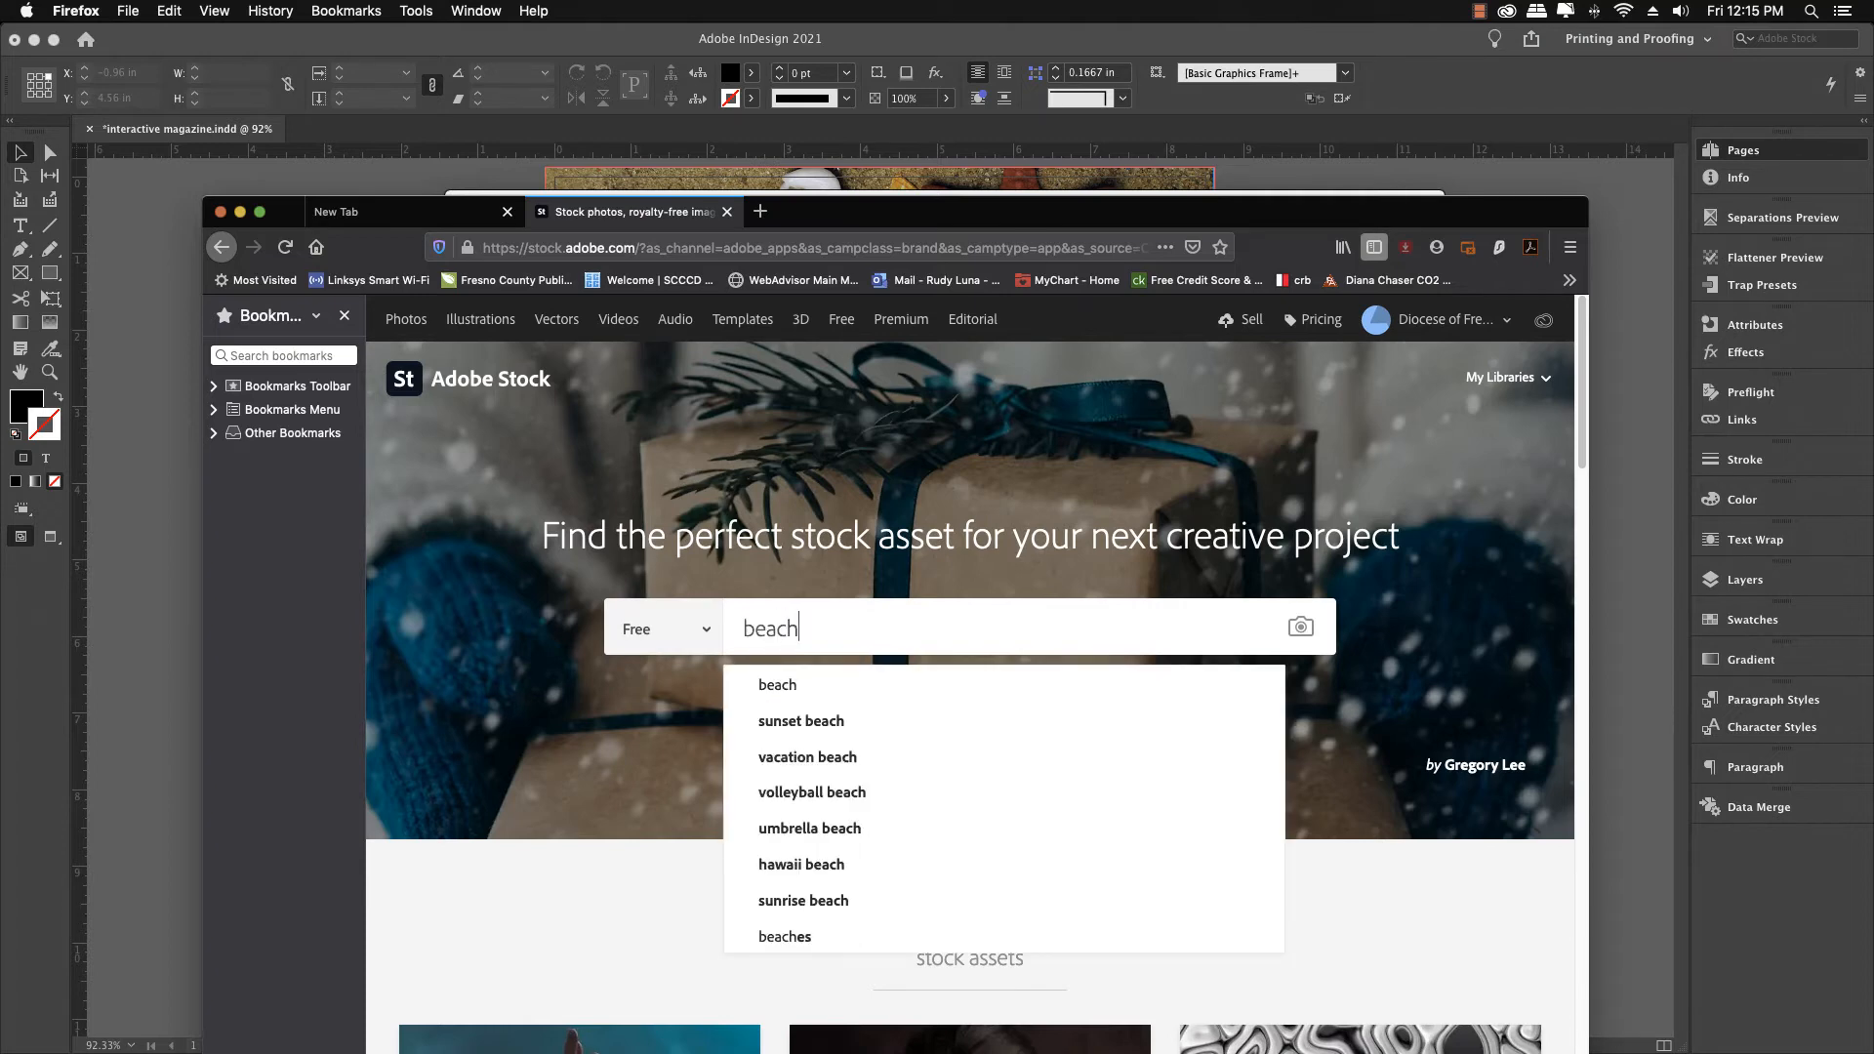
{"action": "key", "text": "Return"}
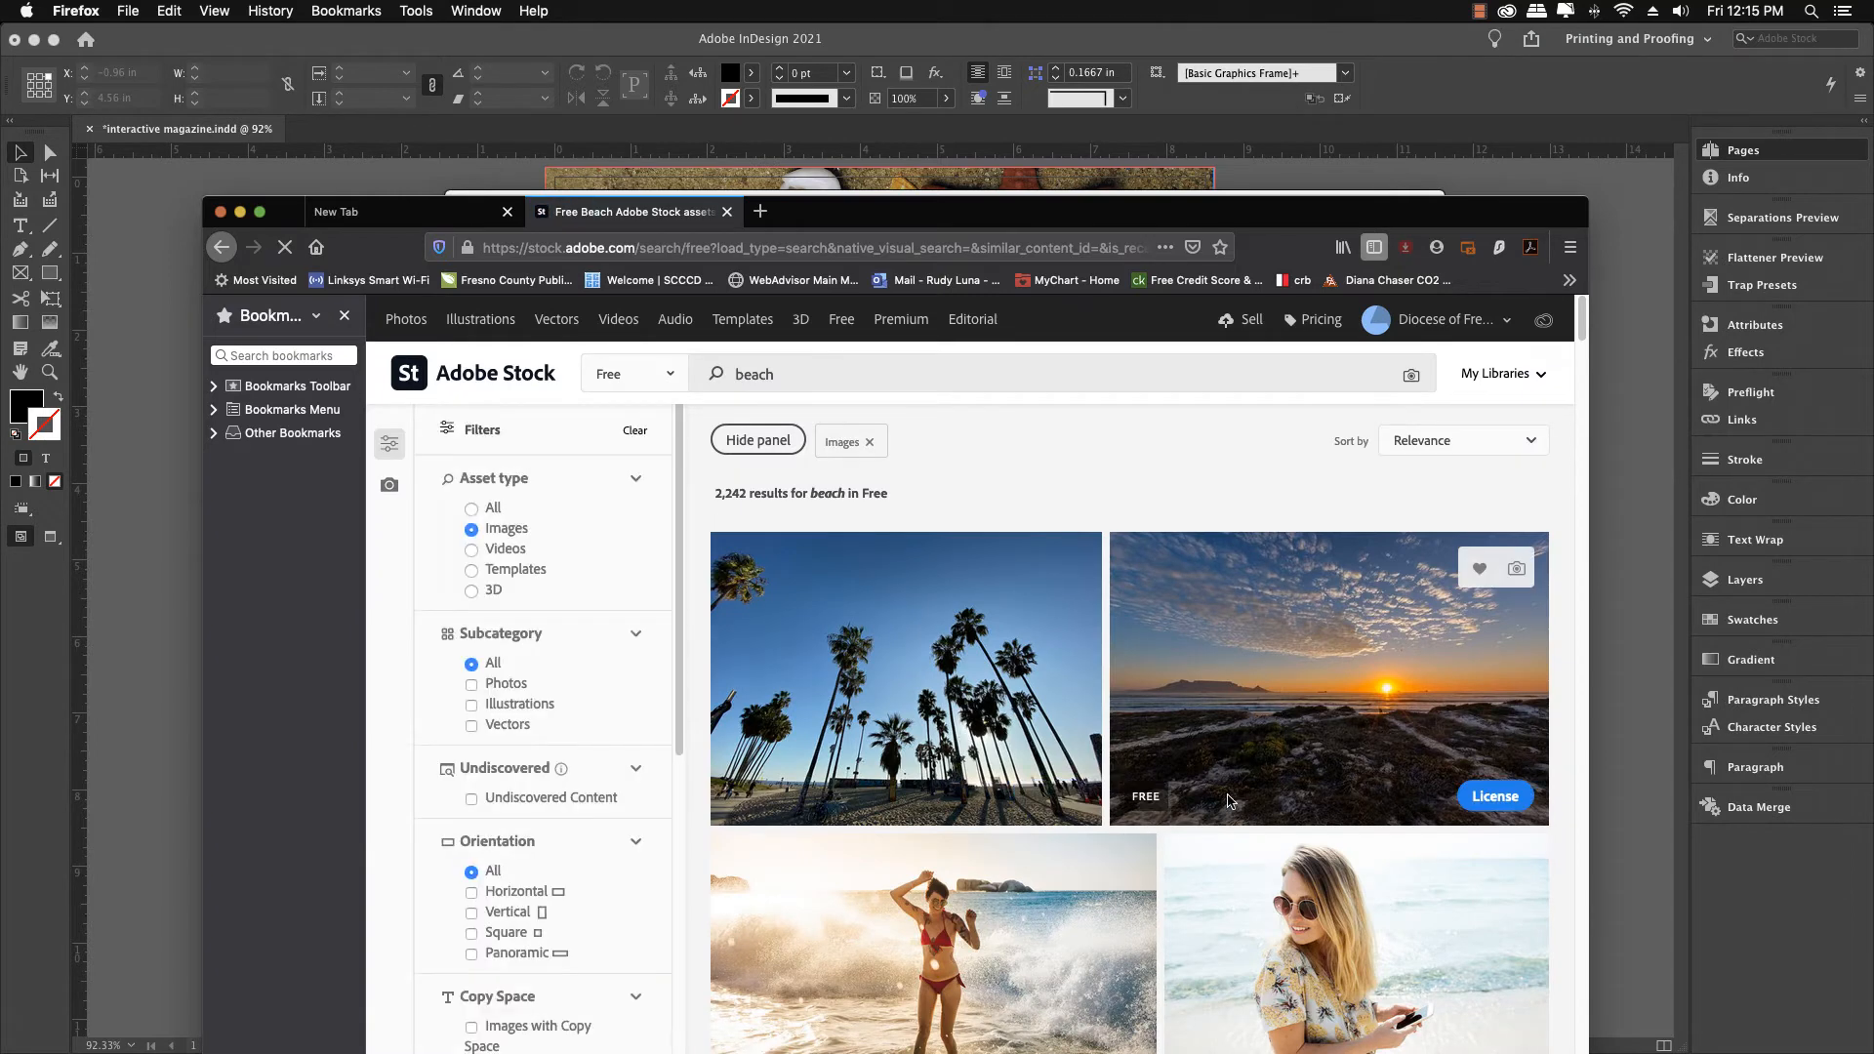
License and download the free photo of a brother and sister building a sandcastle on the beach
{"action": "scroll", "coordinate": [1567, 850], "scroll_direction": "down", "scroll_amount": 5}
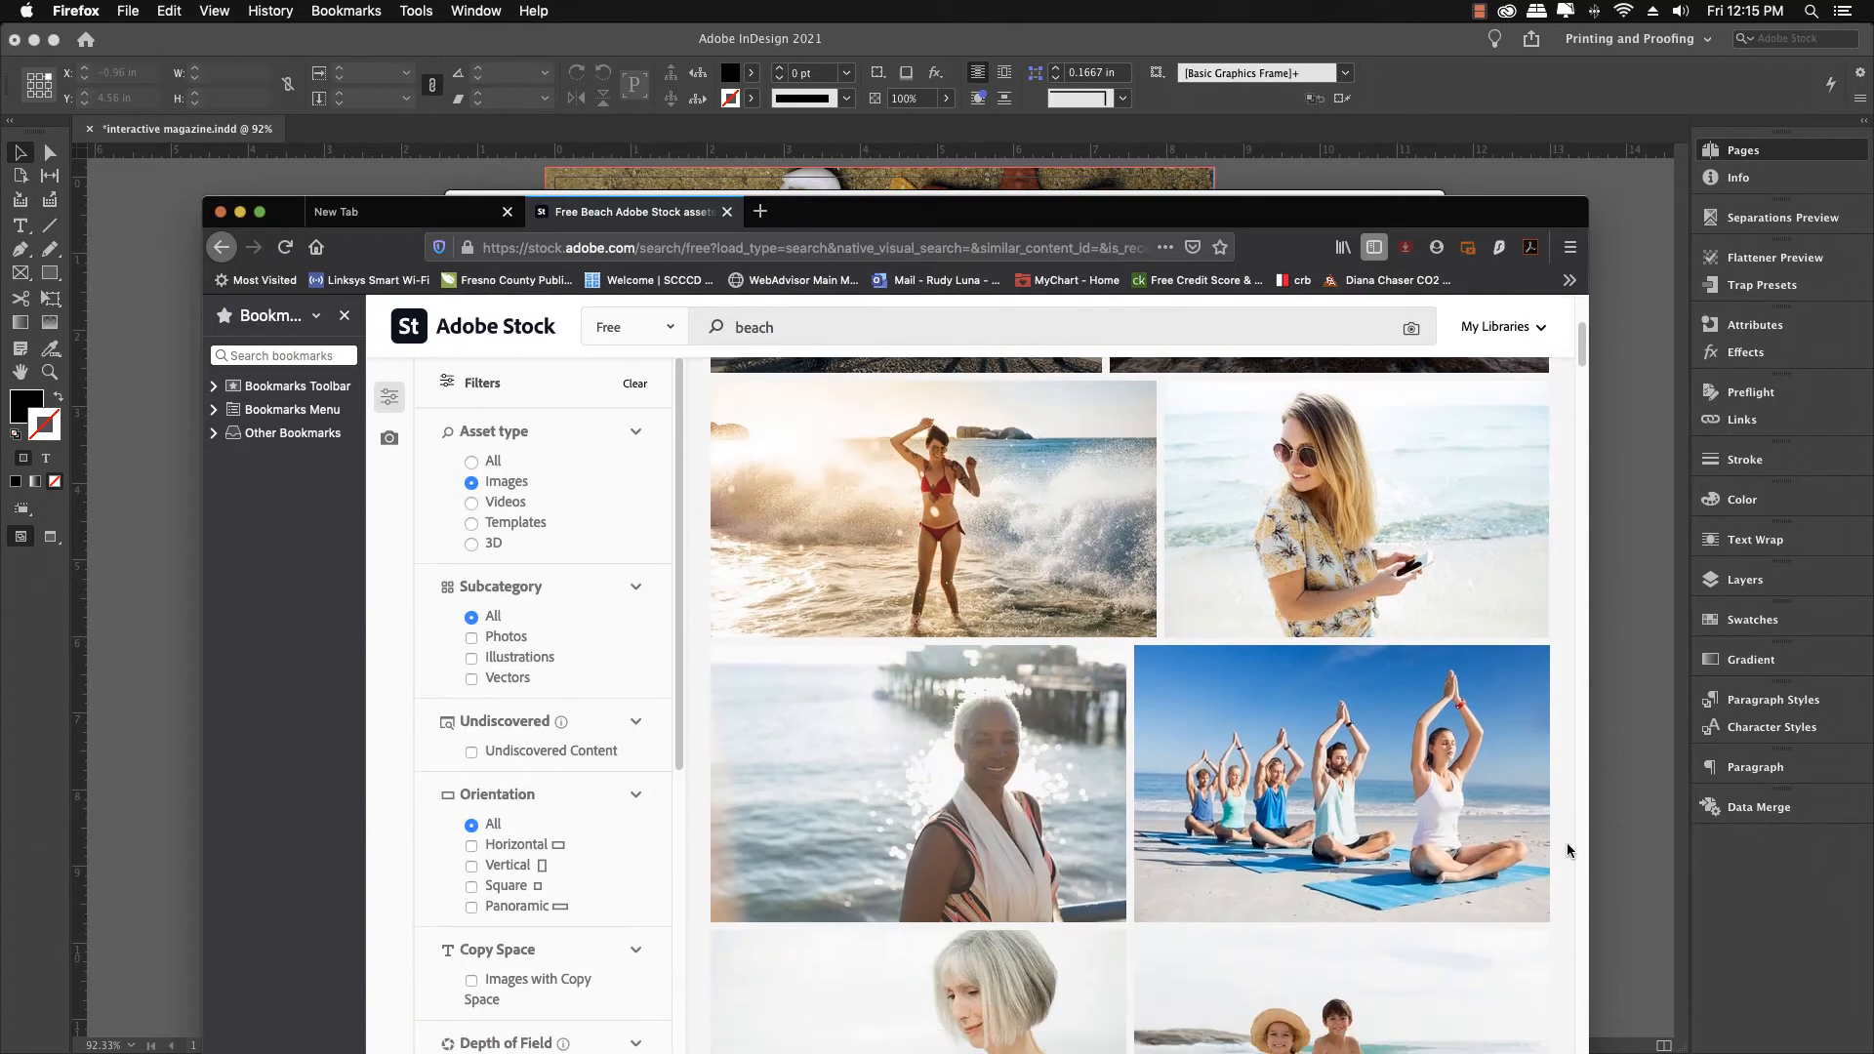
{"action": "scroll", "coordinate": [1567, 850], "scroll_direction": "down", "scroll_amount": 4}
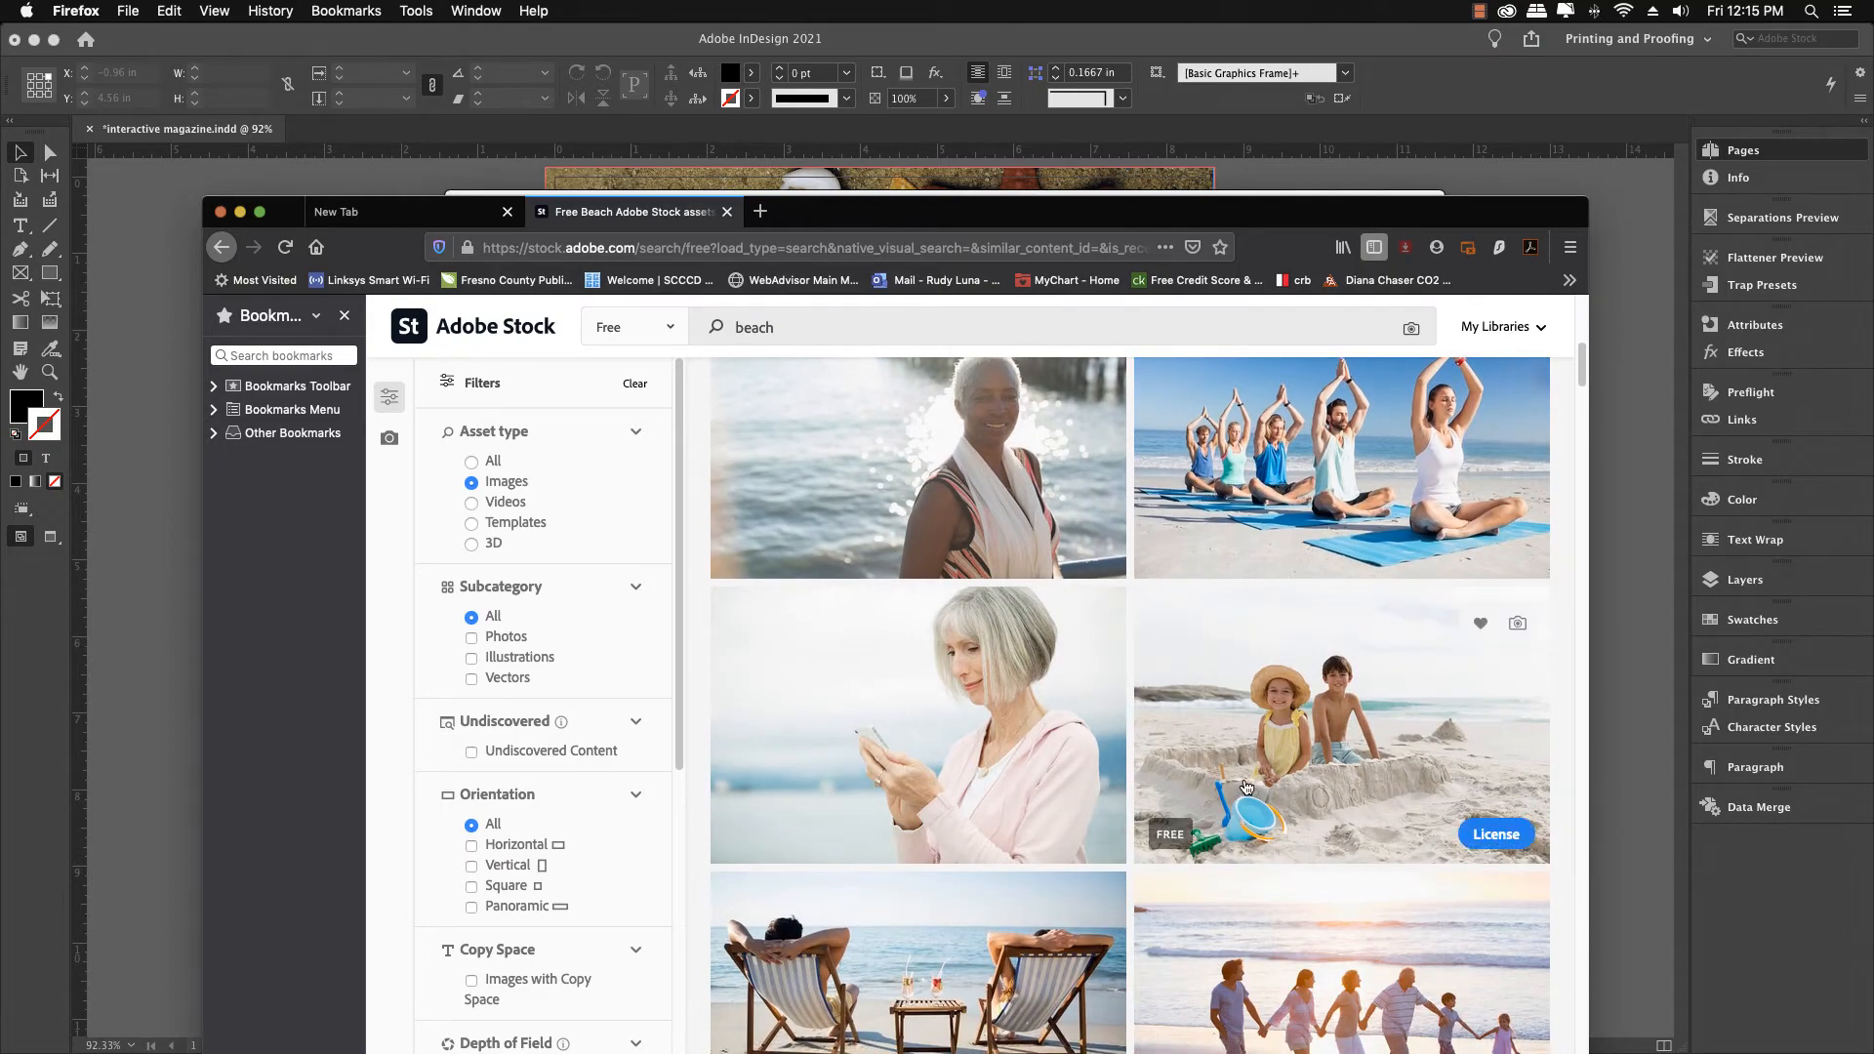
{"action": "scroll", "coordinate": [1246, 785], "scroll_direction": "down", "scroll_amount": 2}
{"action": "scroll", "coordinate": [1246, 786], "scroll_direction": "down", "scroll_amount": 2}
{"action": "left_click", "coordinate": [1262, 521]}
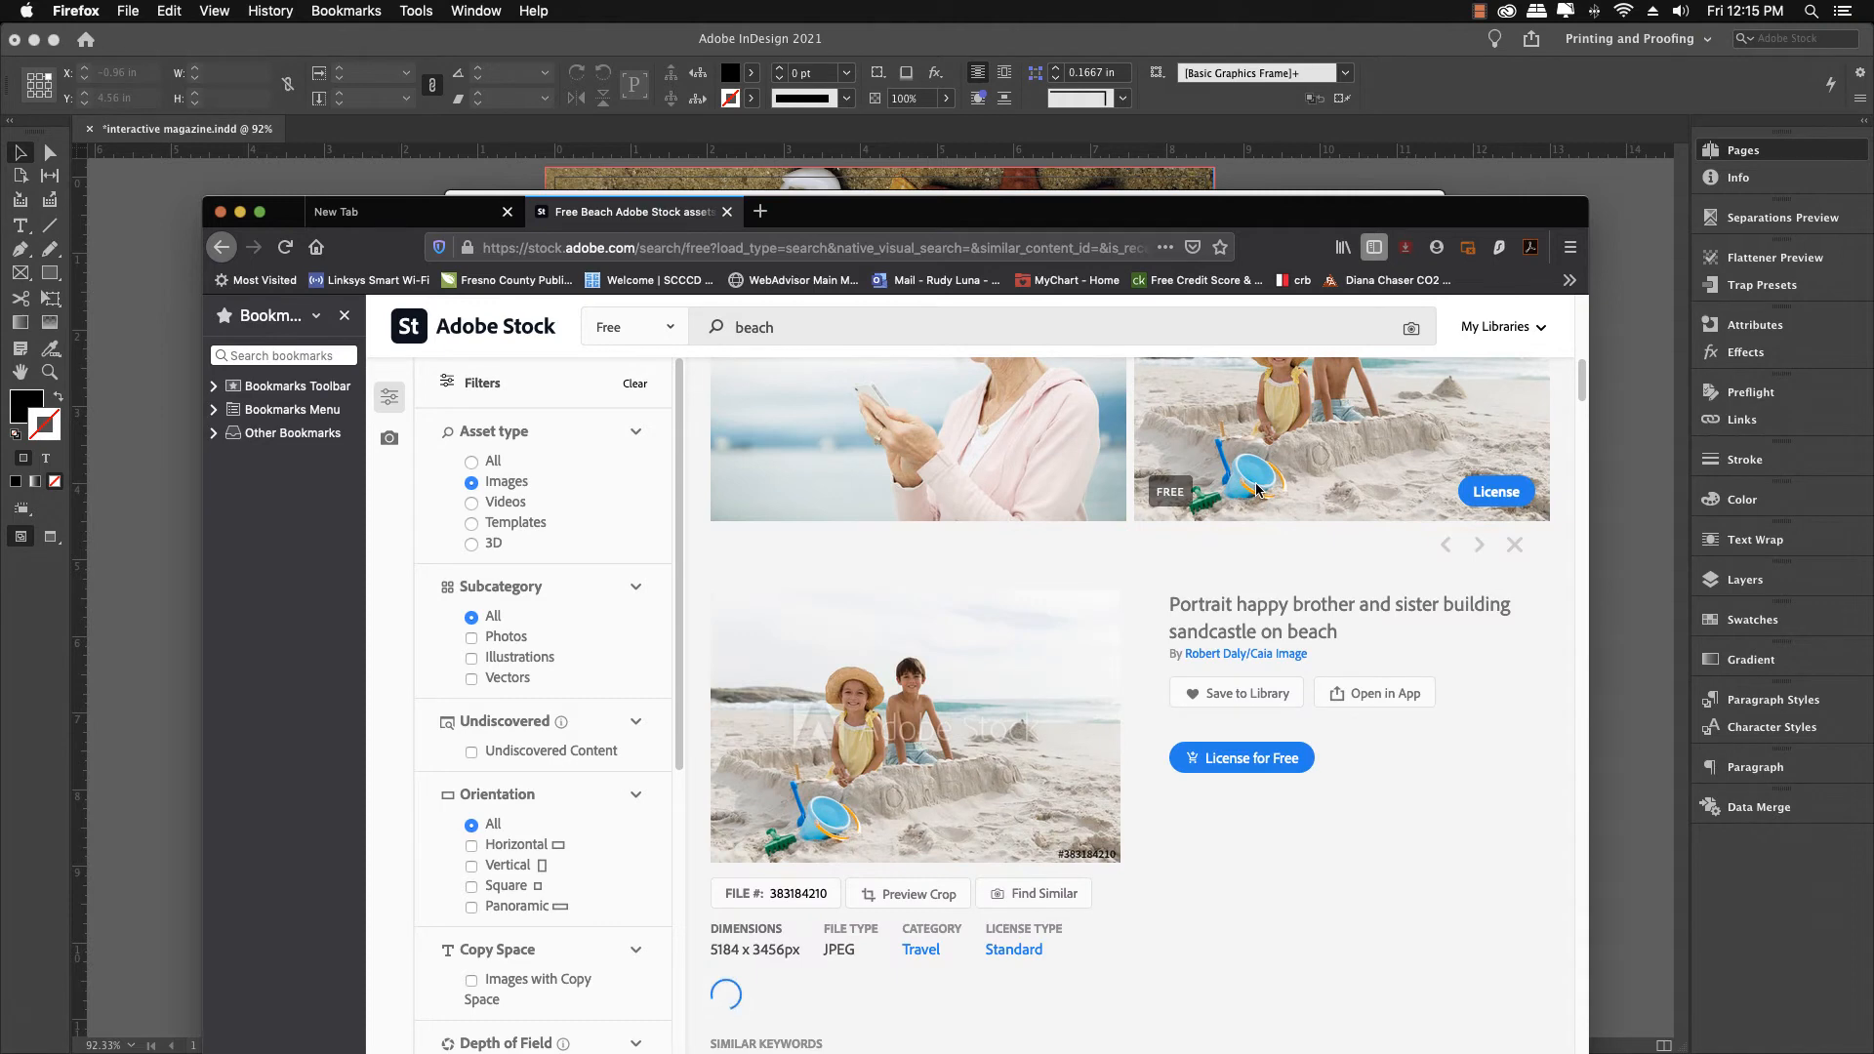
{"action": "scroll", "coordinate": [1271, 722], "scroll_direction": "down", "scroll_amount": 1}
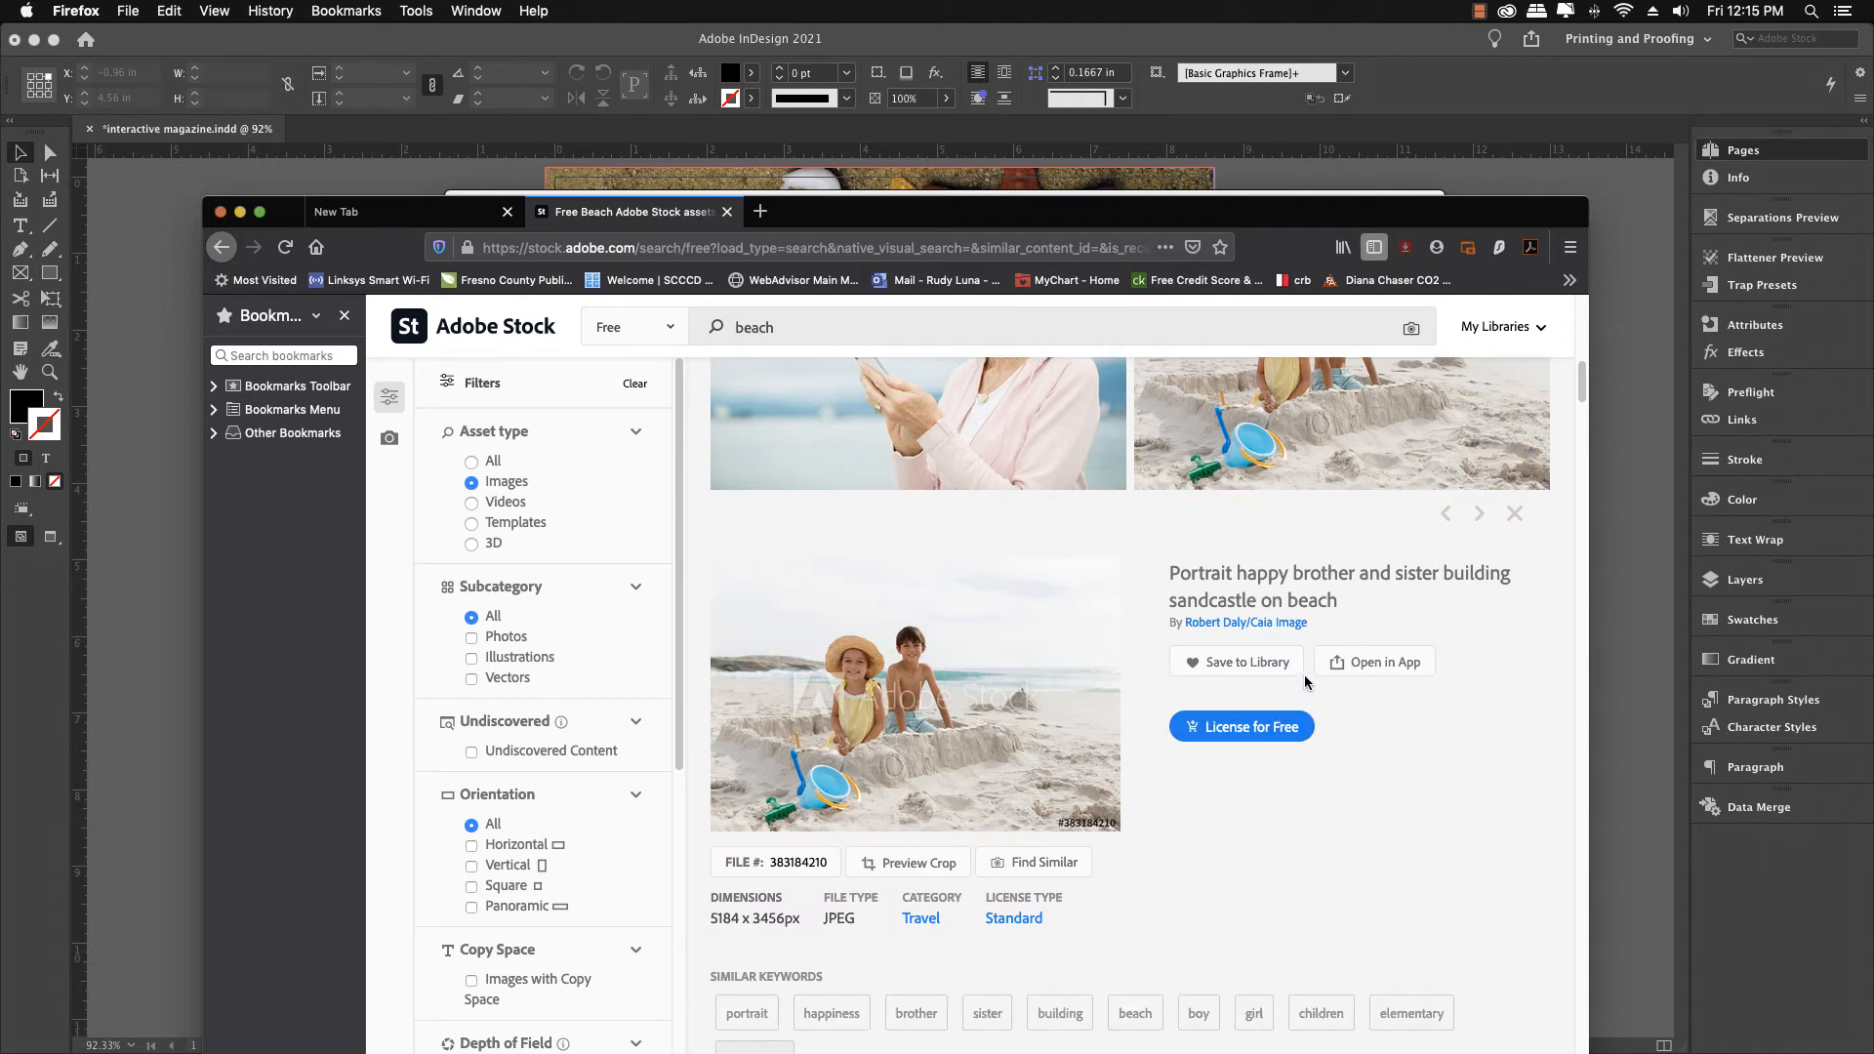
{"action": "left_click", "coordinate": [1241, 728]}
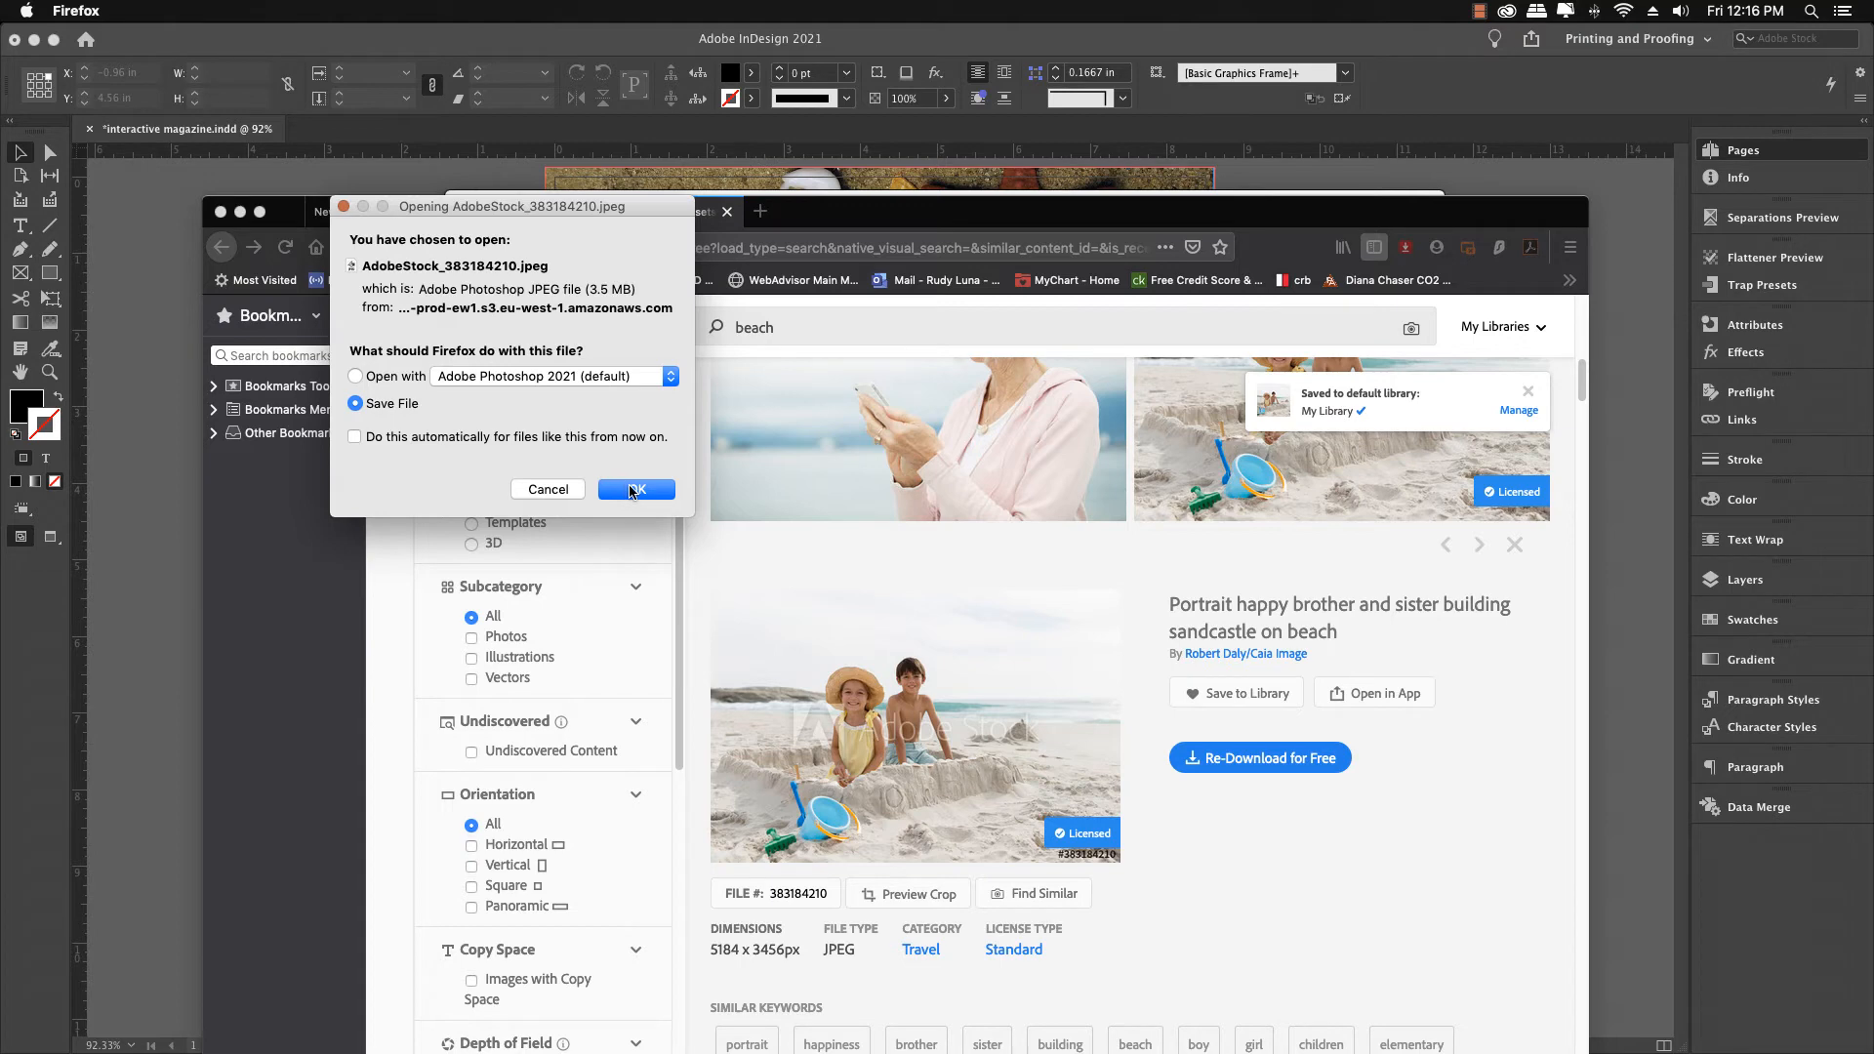
{"action": "left_click", "coordinate": [629, 488]}
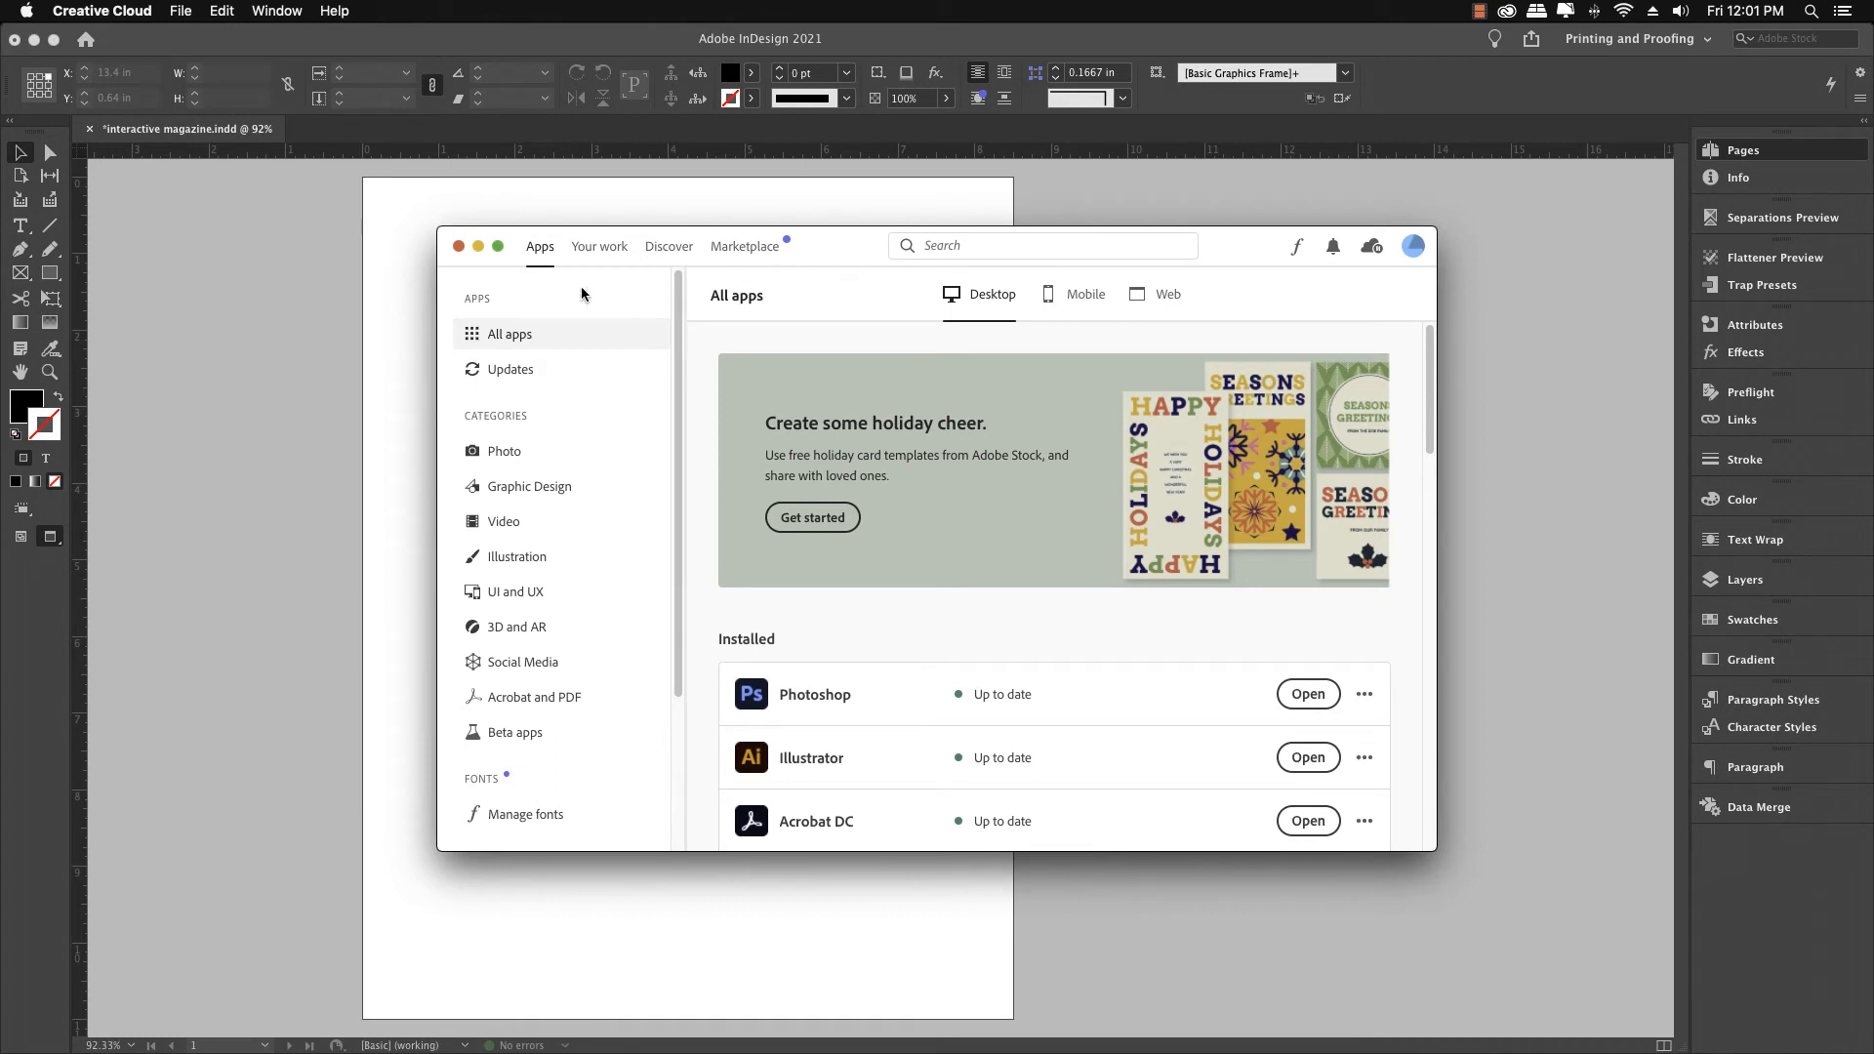
Close Creative Cloud, start placing an image and open the Travel folder, selecting accessories-84528.jpg
{"action": "left_click", "coordinate": [457, 247]}
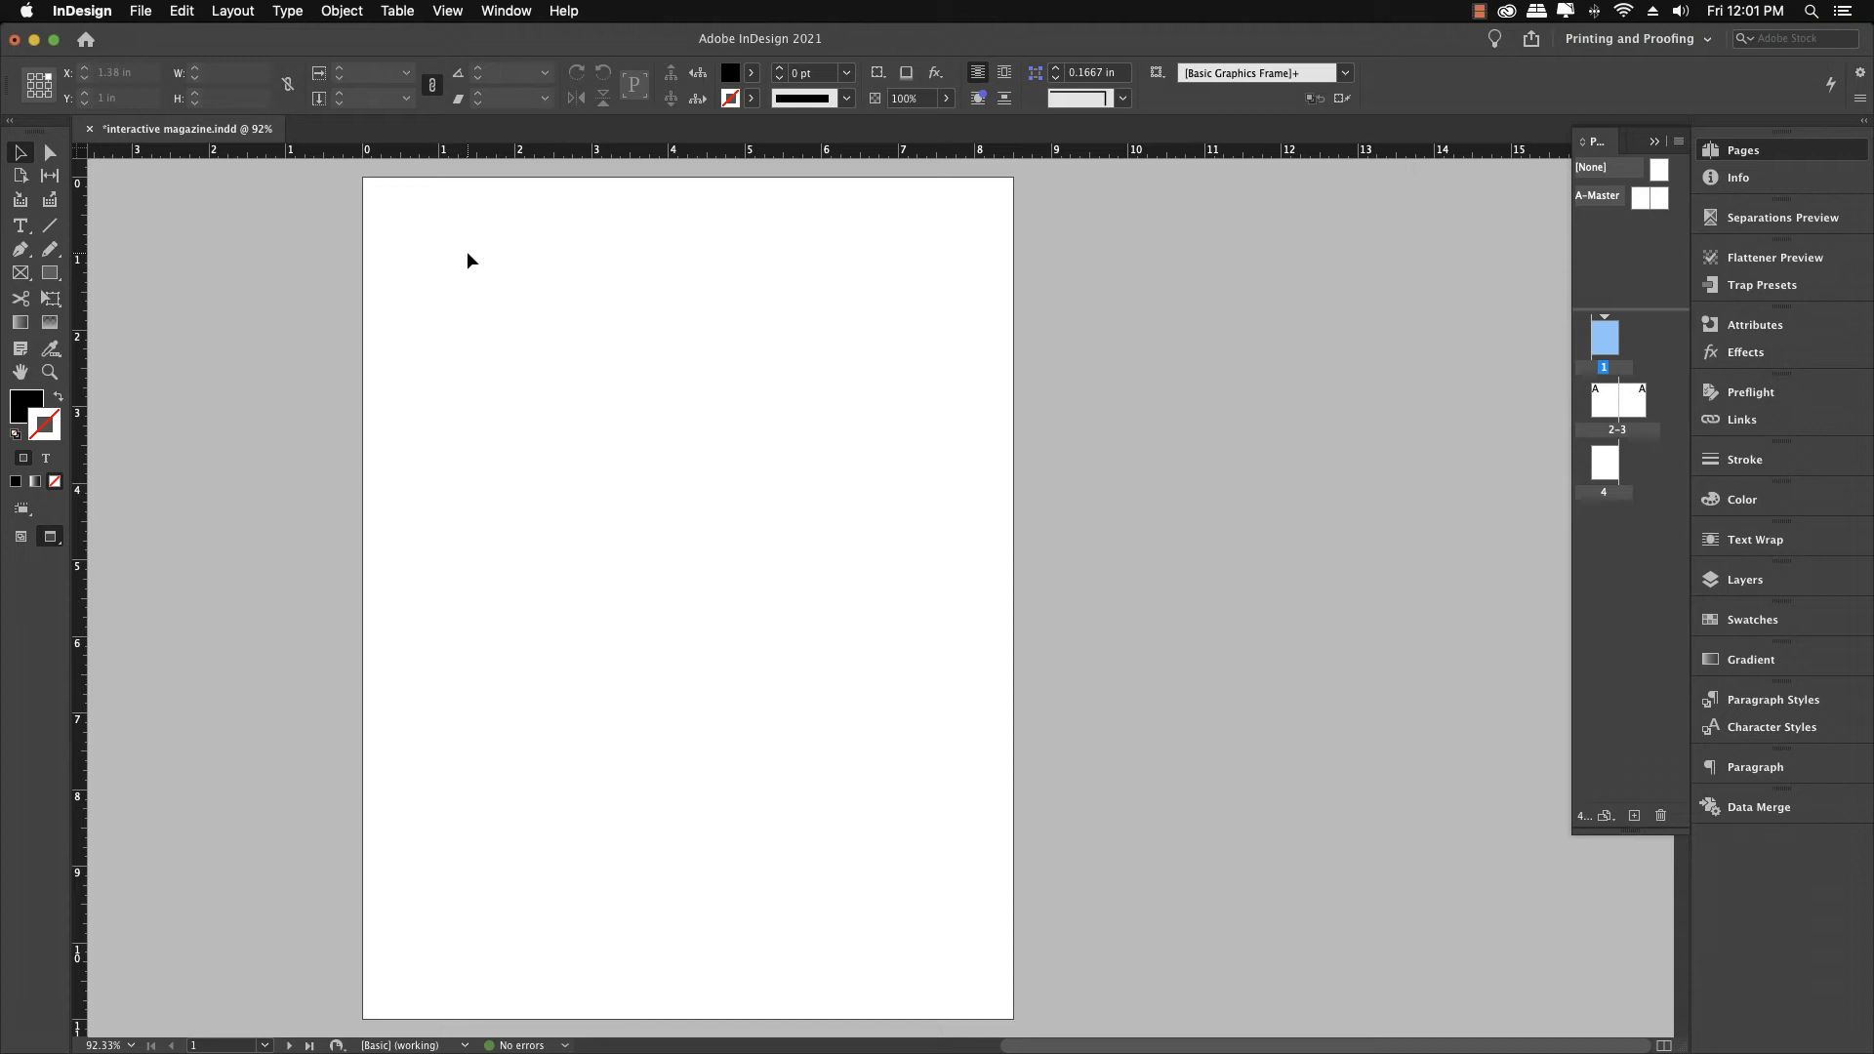
{"action": "key", "text": "super+d"}
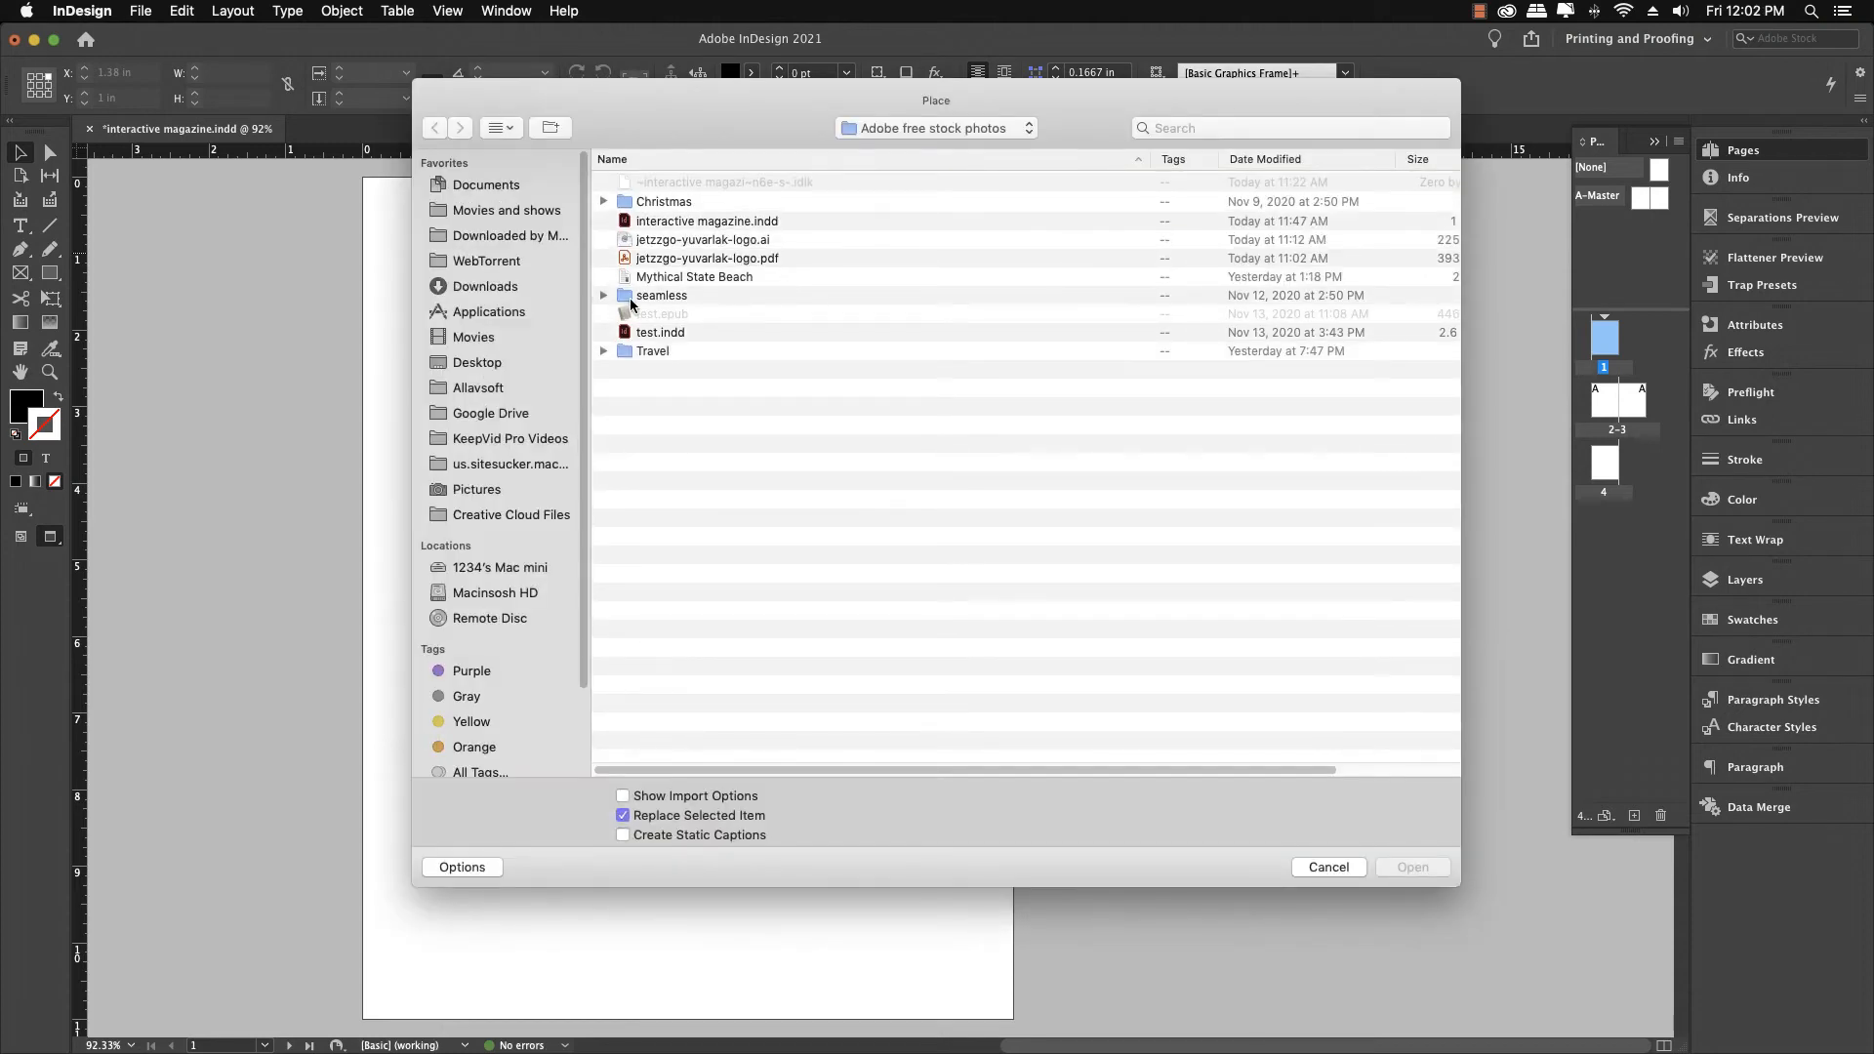
{"action": "double_click", "coordinate": [629, 353]}
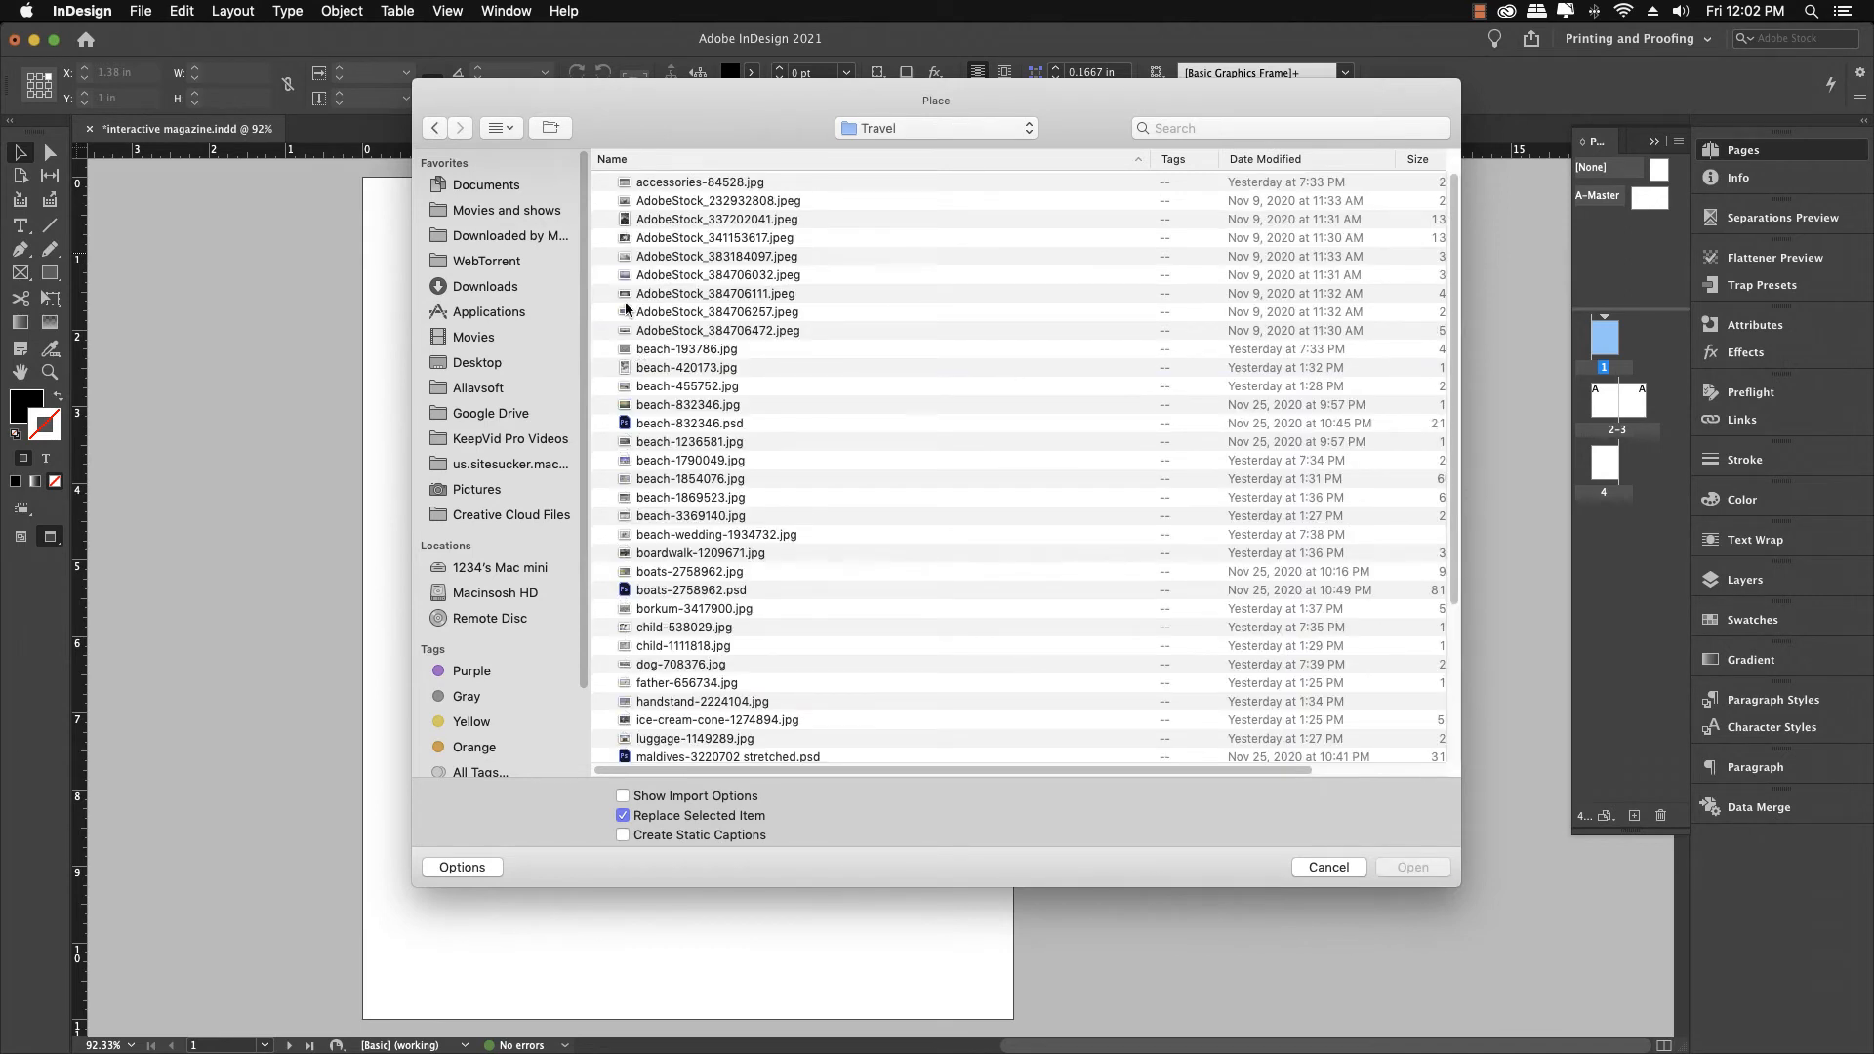
{"action": "left_click", "coordinate": [654, 186]}
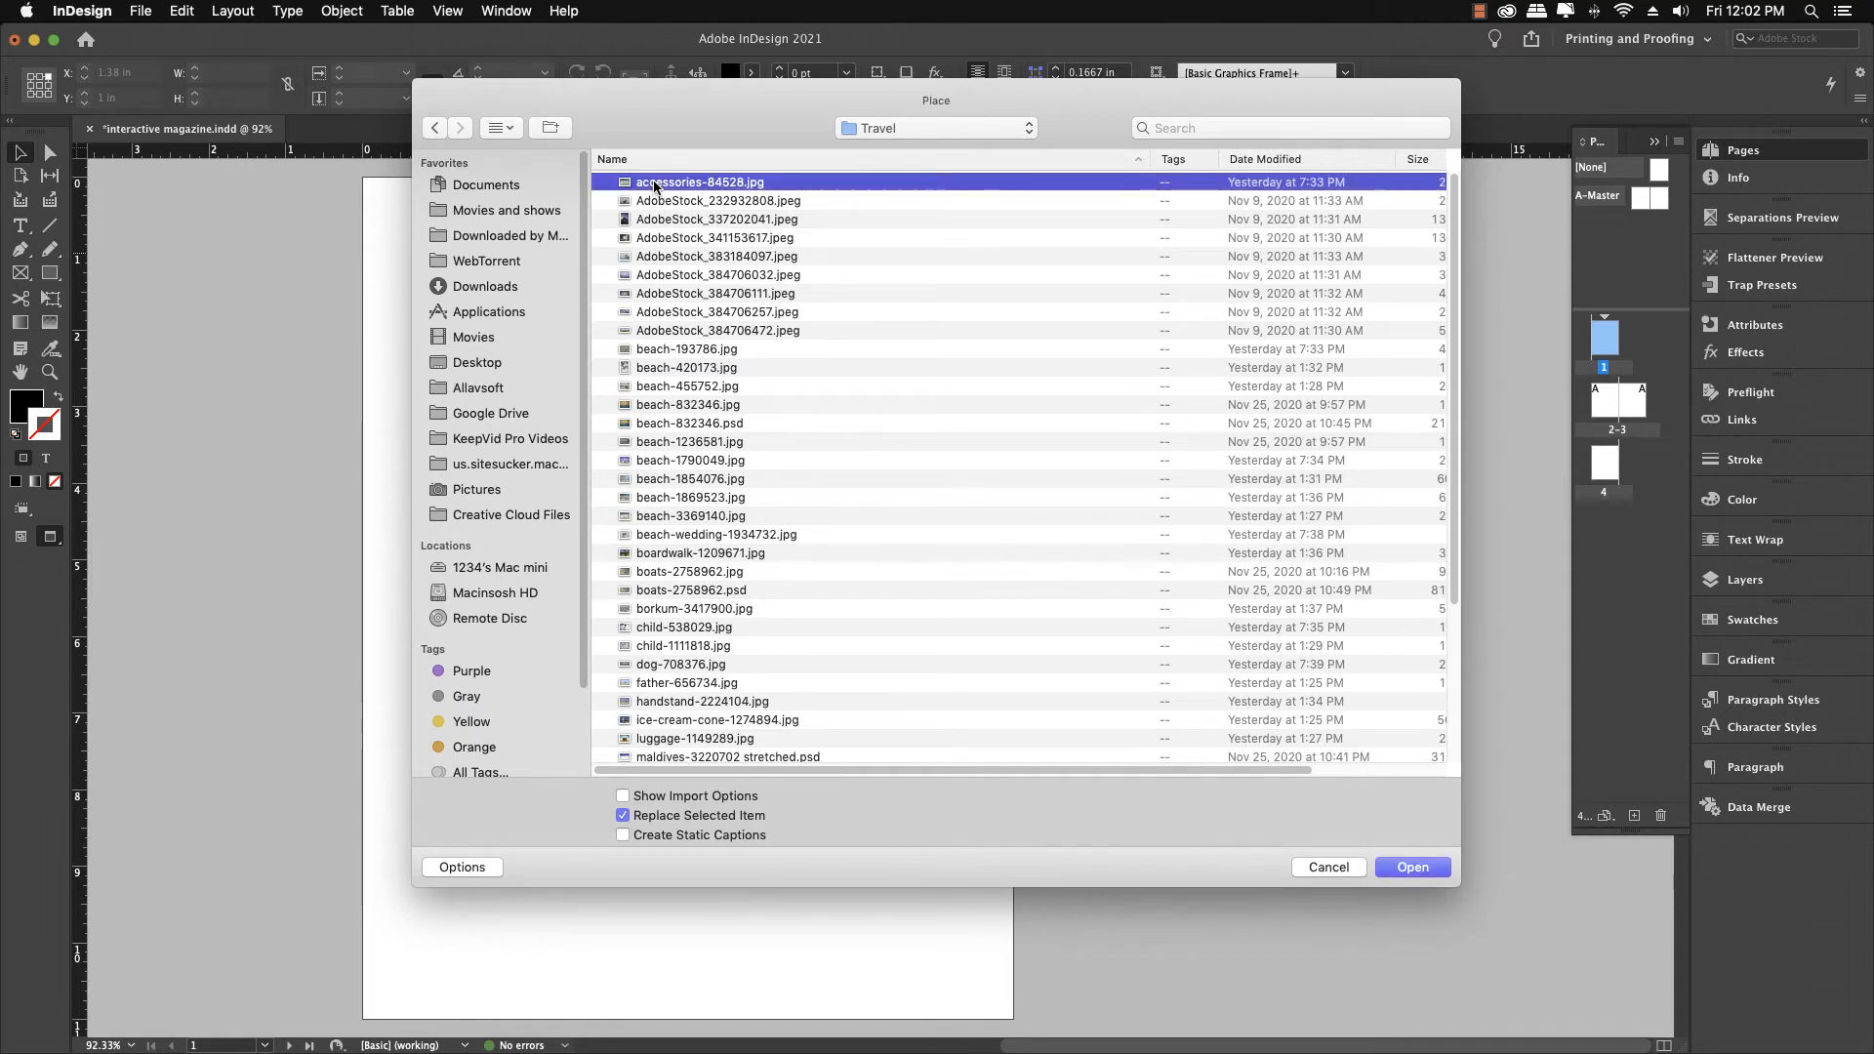
Preview the photos in the Travel folder one after another to choose an image
{"action": "key", "text": "space"}
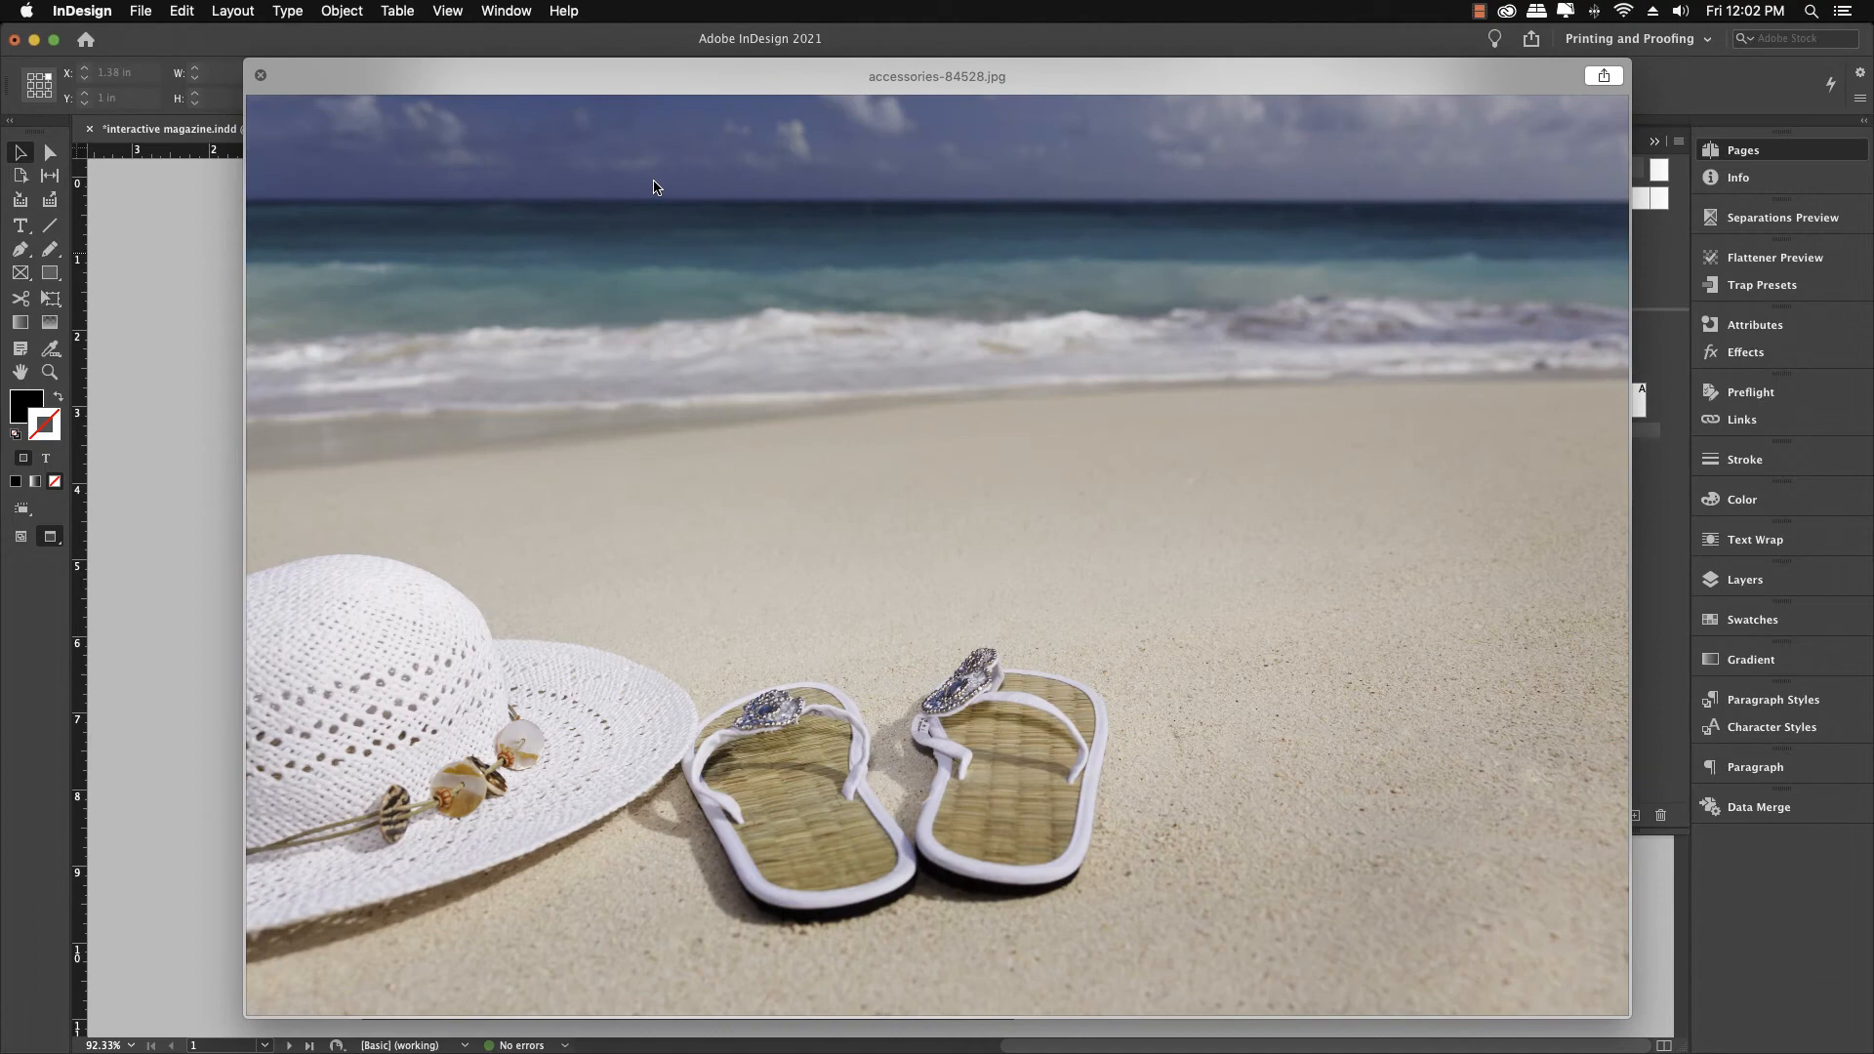
{"action": "key", "text": "Down"}
{"action": "key", "text": "Down"}
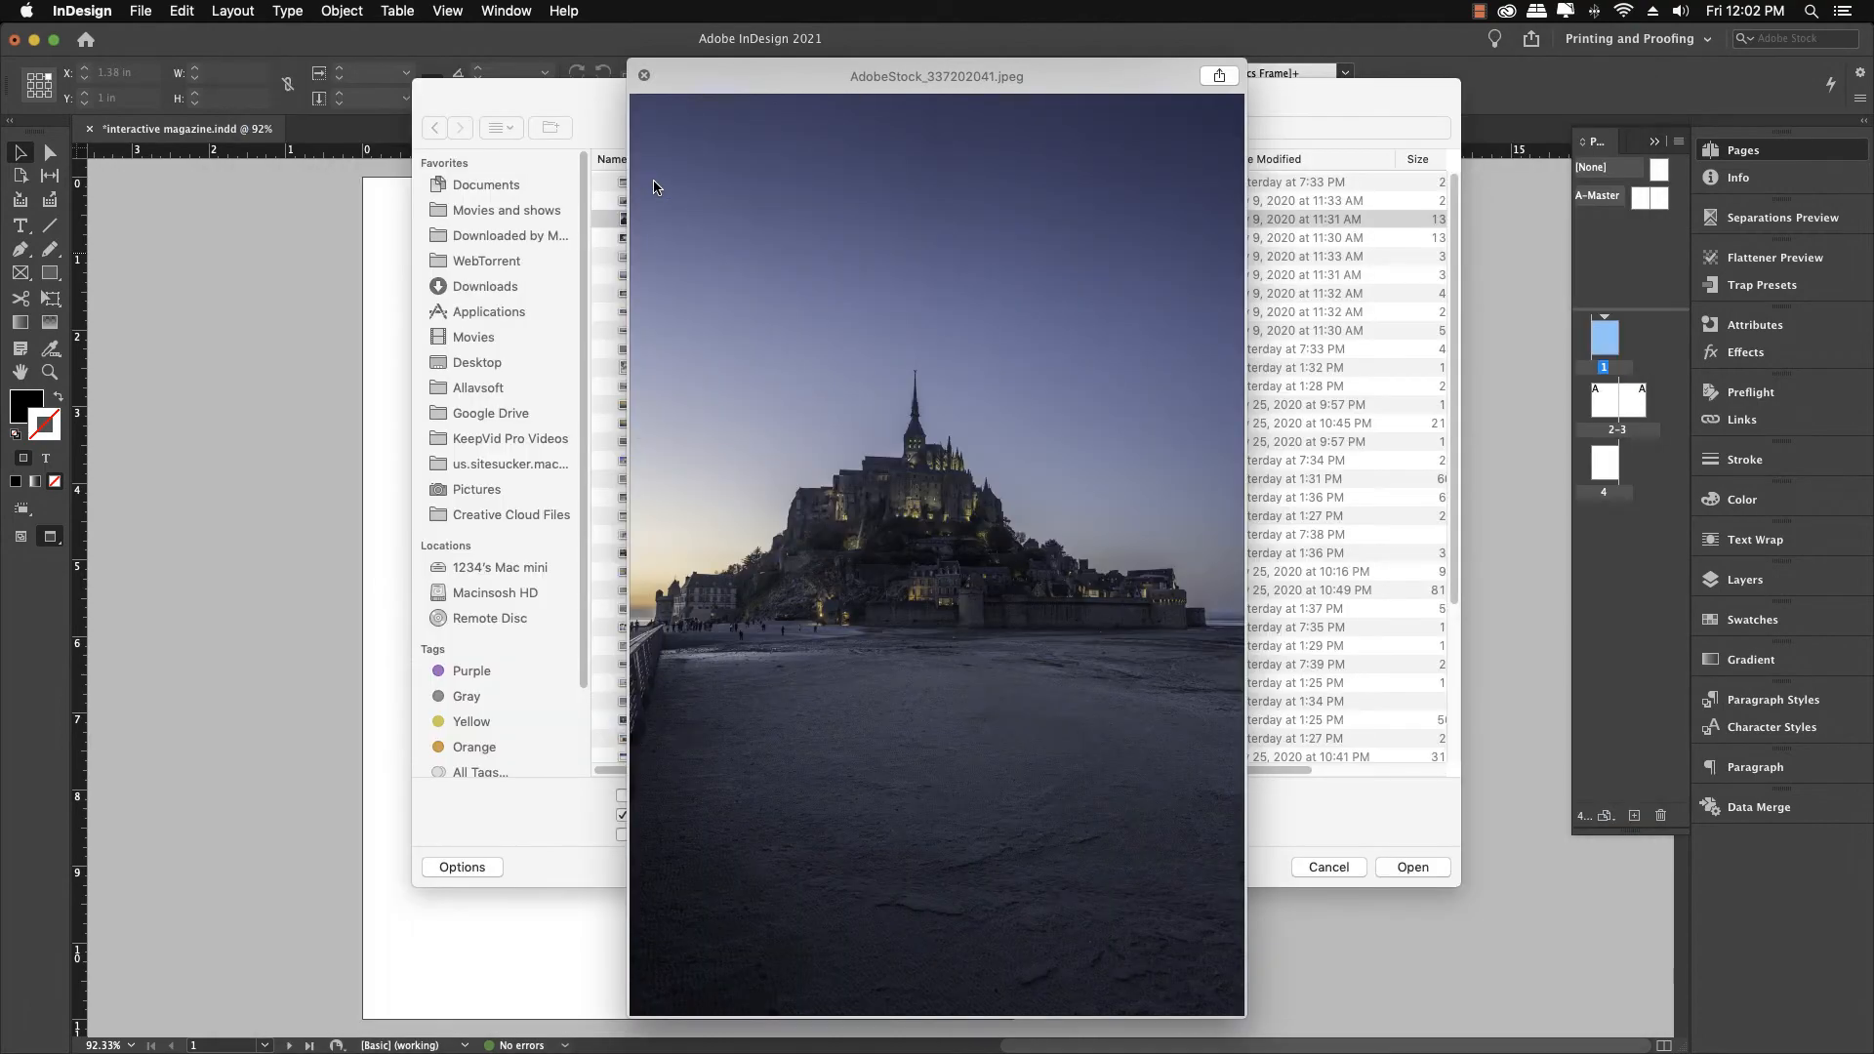
{"action": "key", "text": "Down"}
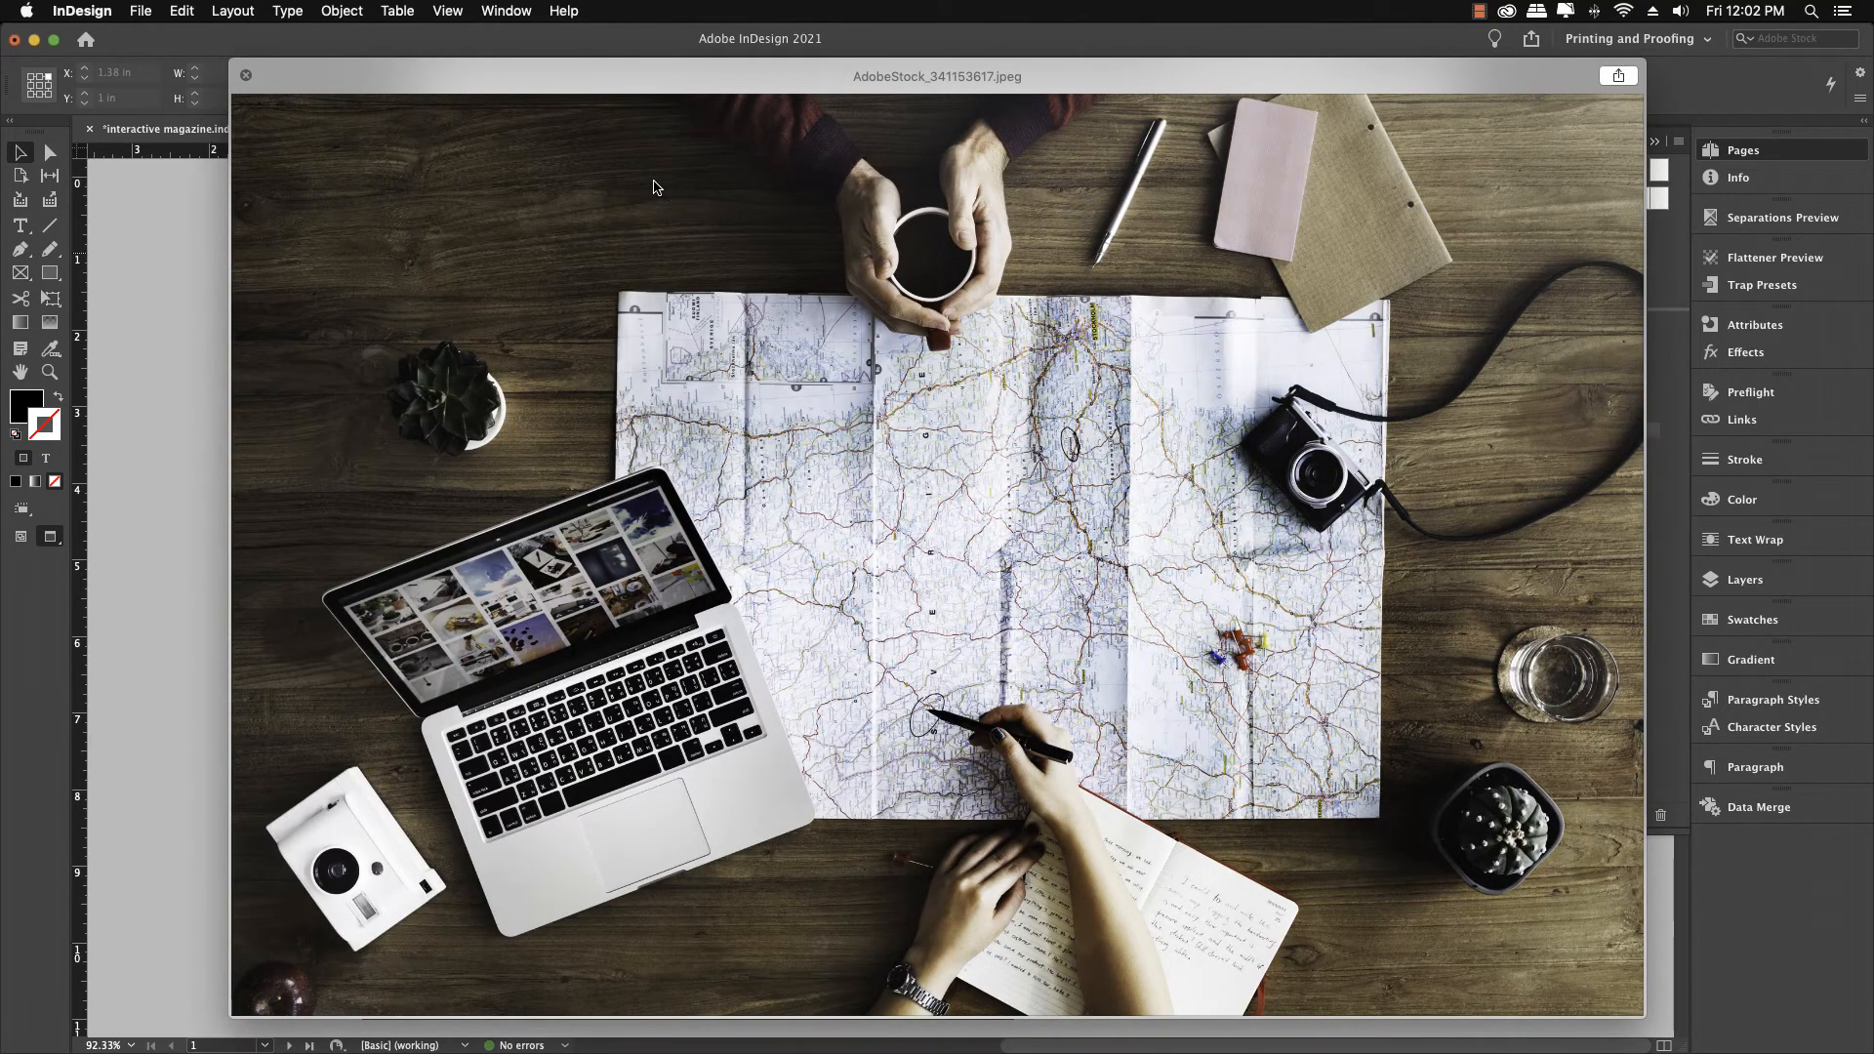
{"action": "key", "text": "Down"}
{"action": "key", "text": "Down"}
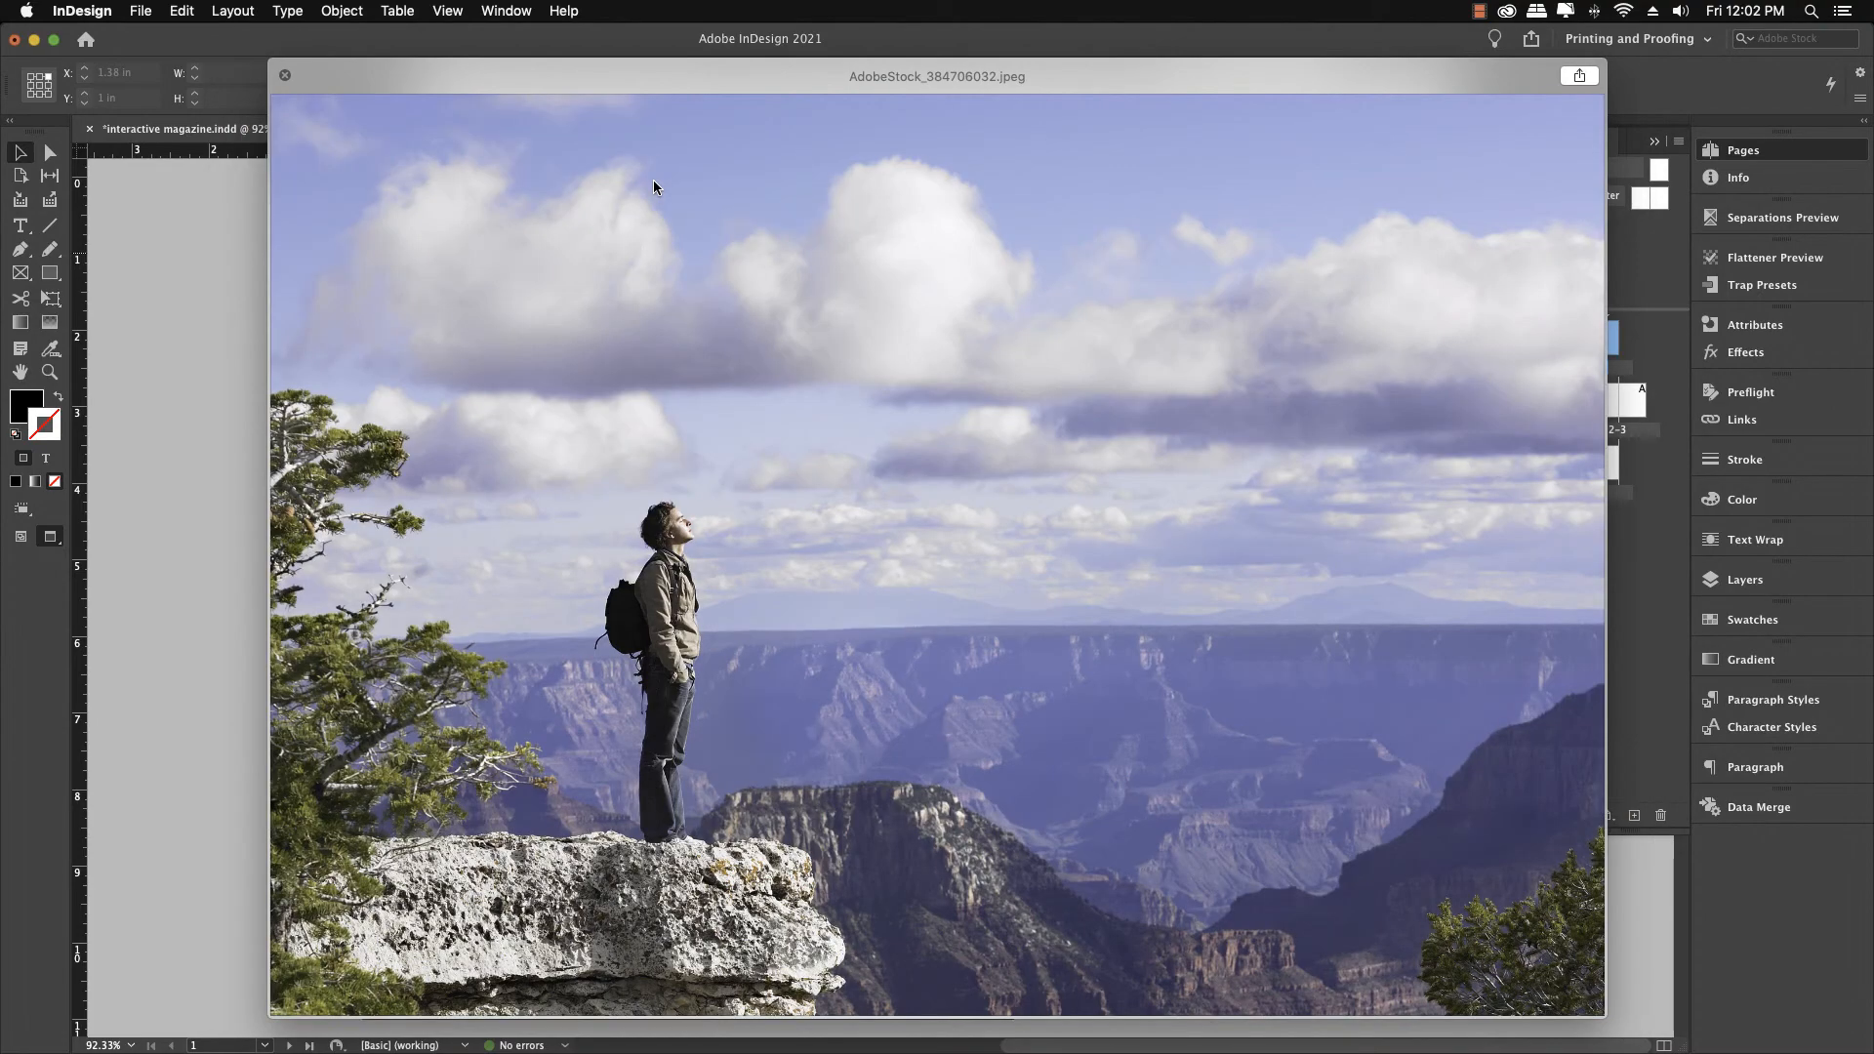
{"action": "key", "text": "Down"}
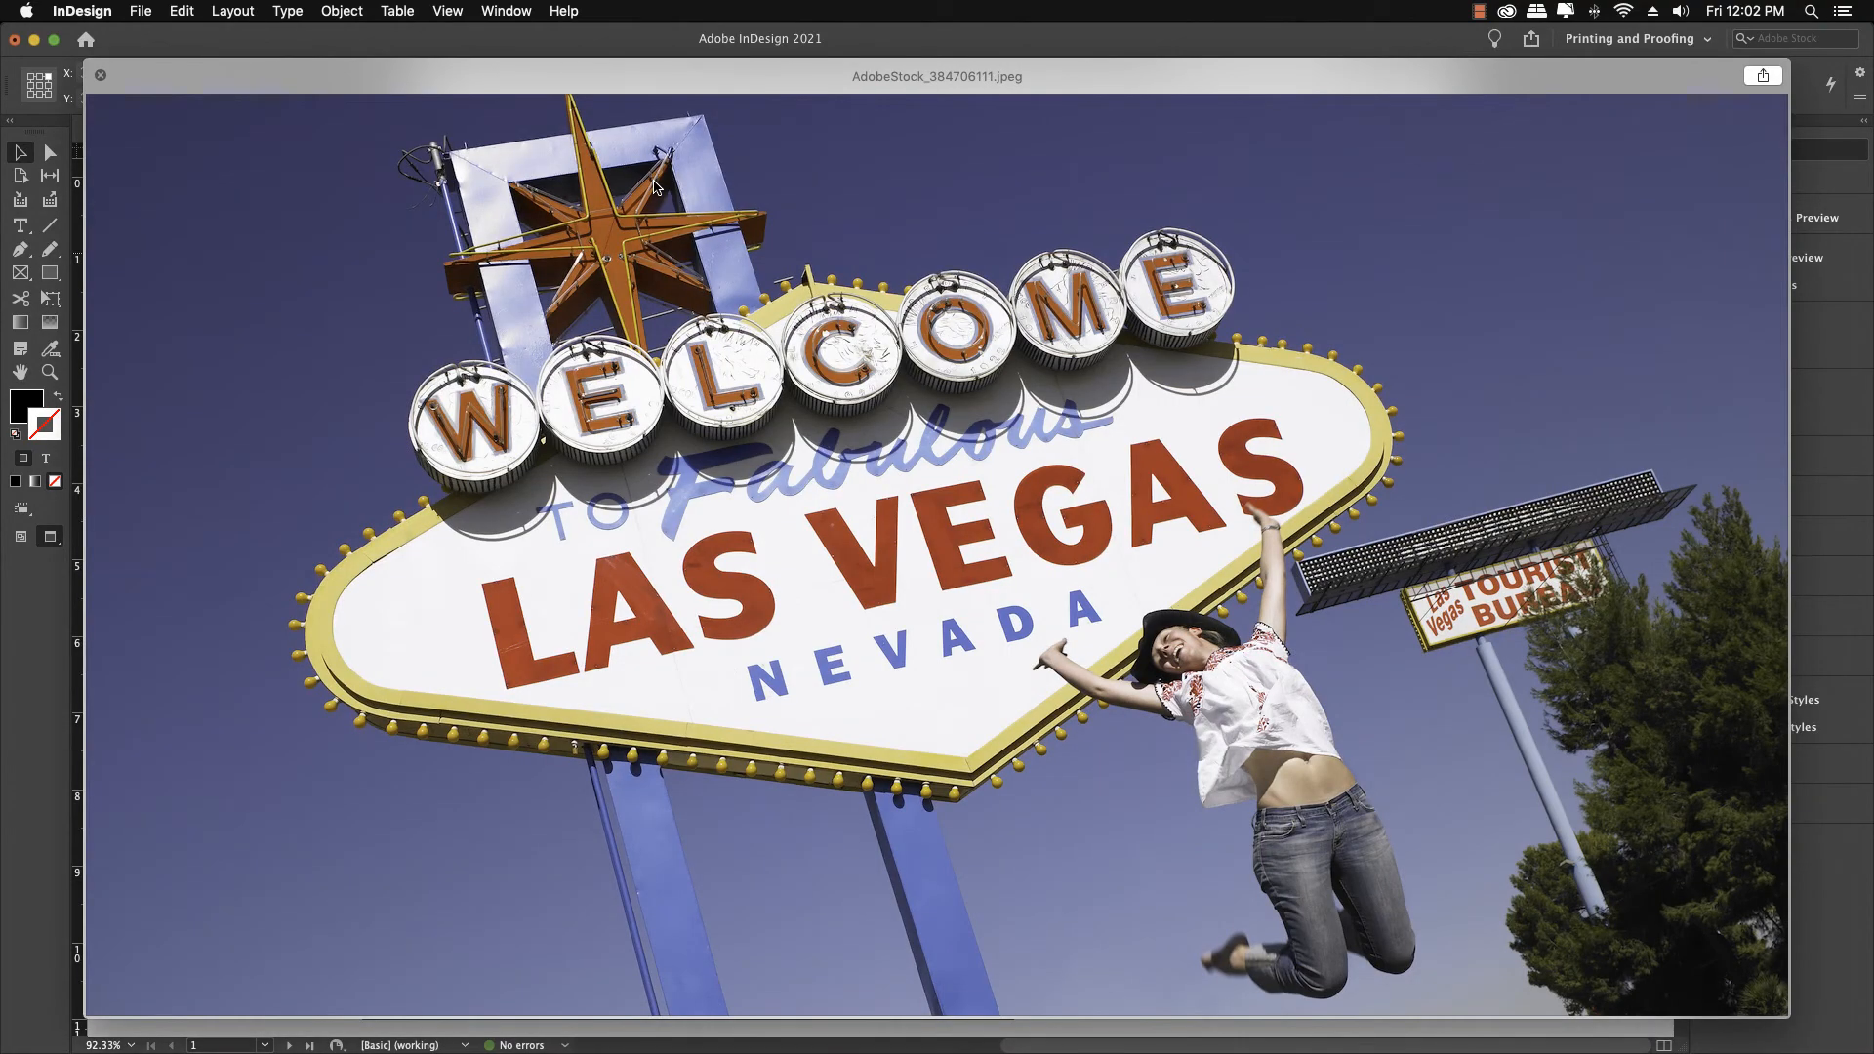
{"action": "key", "text": "Down"}
{"action": "key", "text": "Down"}
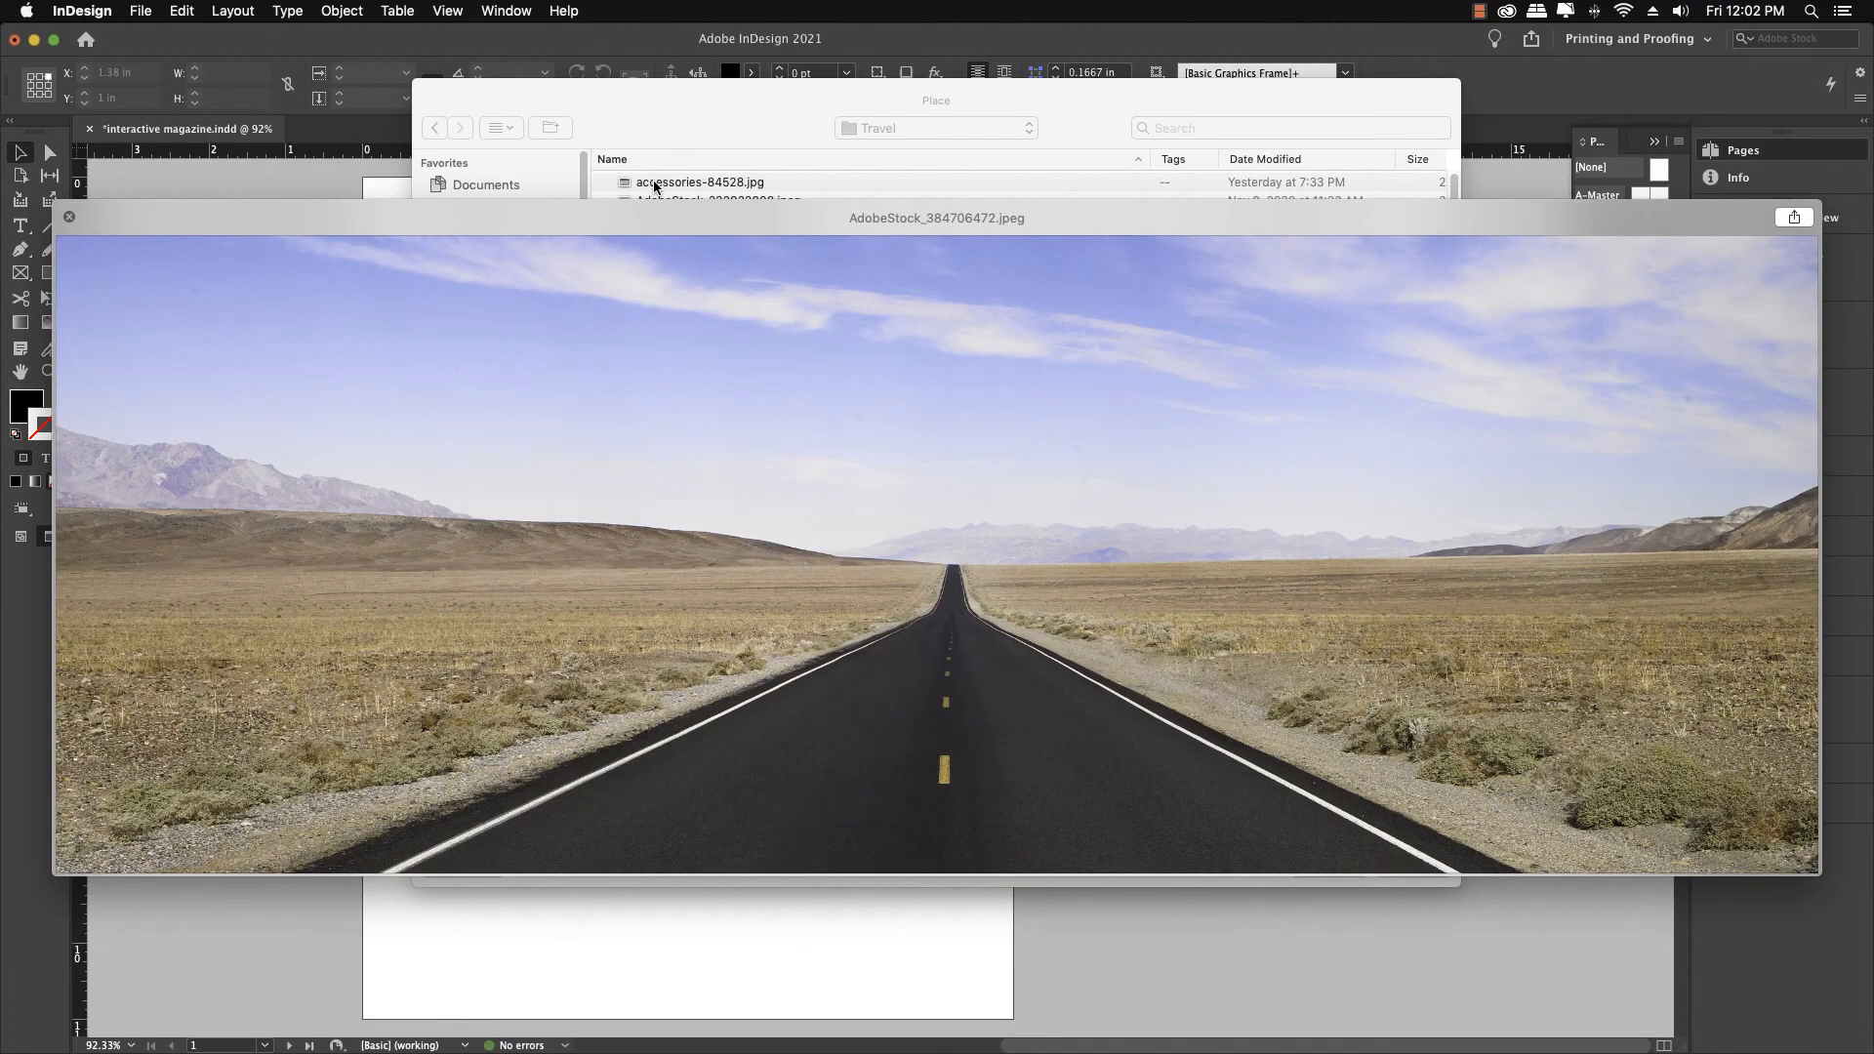
{"action": "key", "text": "Down"}
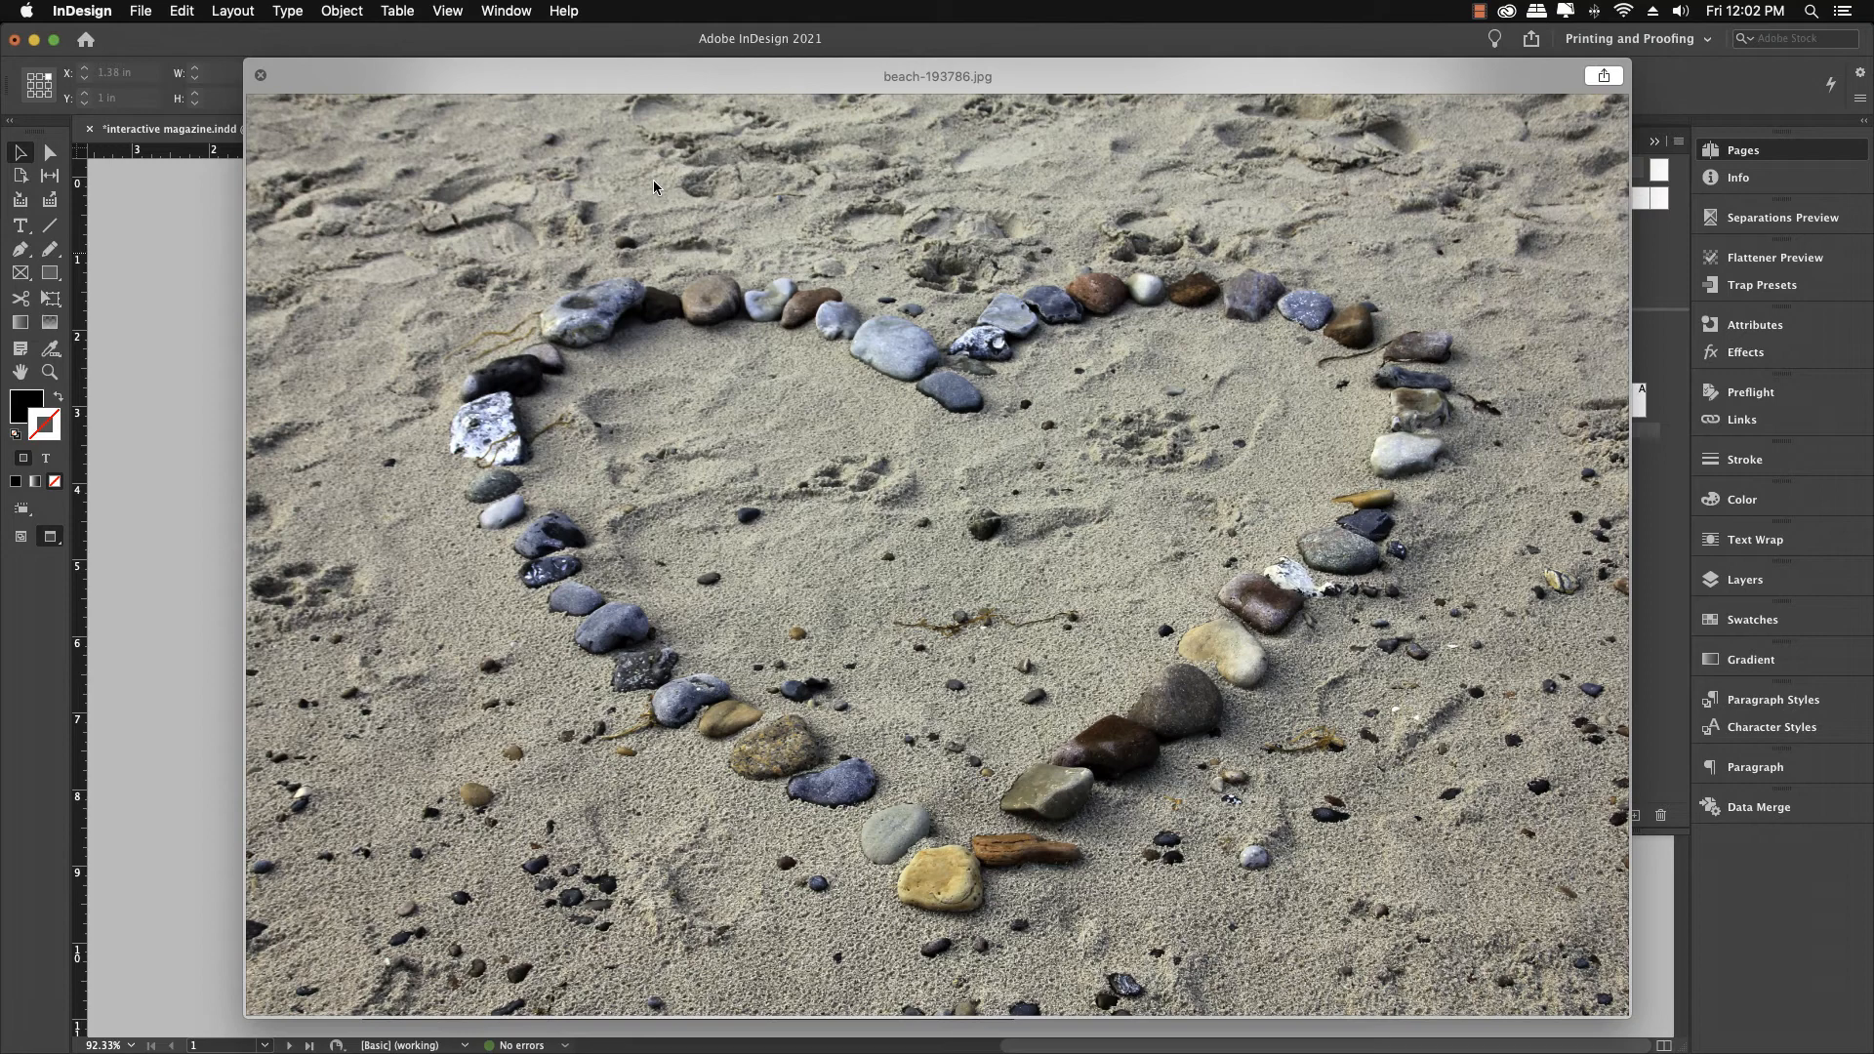
{"action": "key", "text": "Down"}
{"action": "key", "text": "Down"}
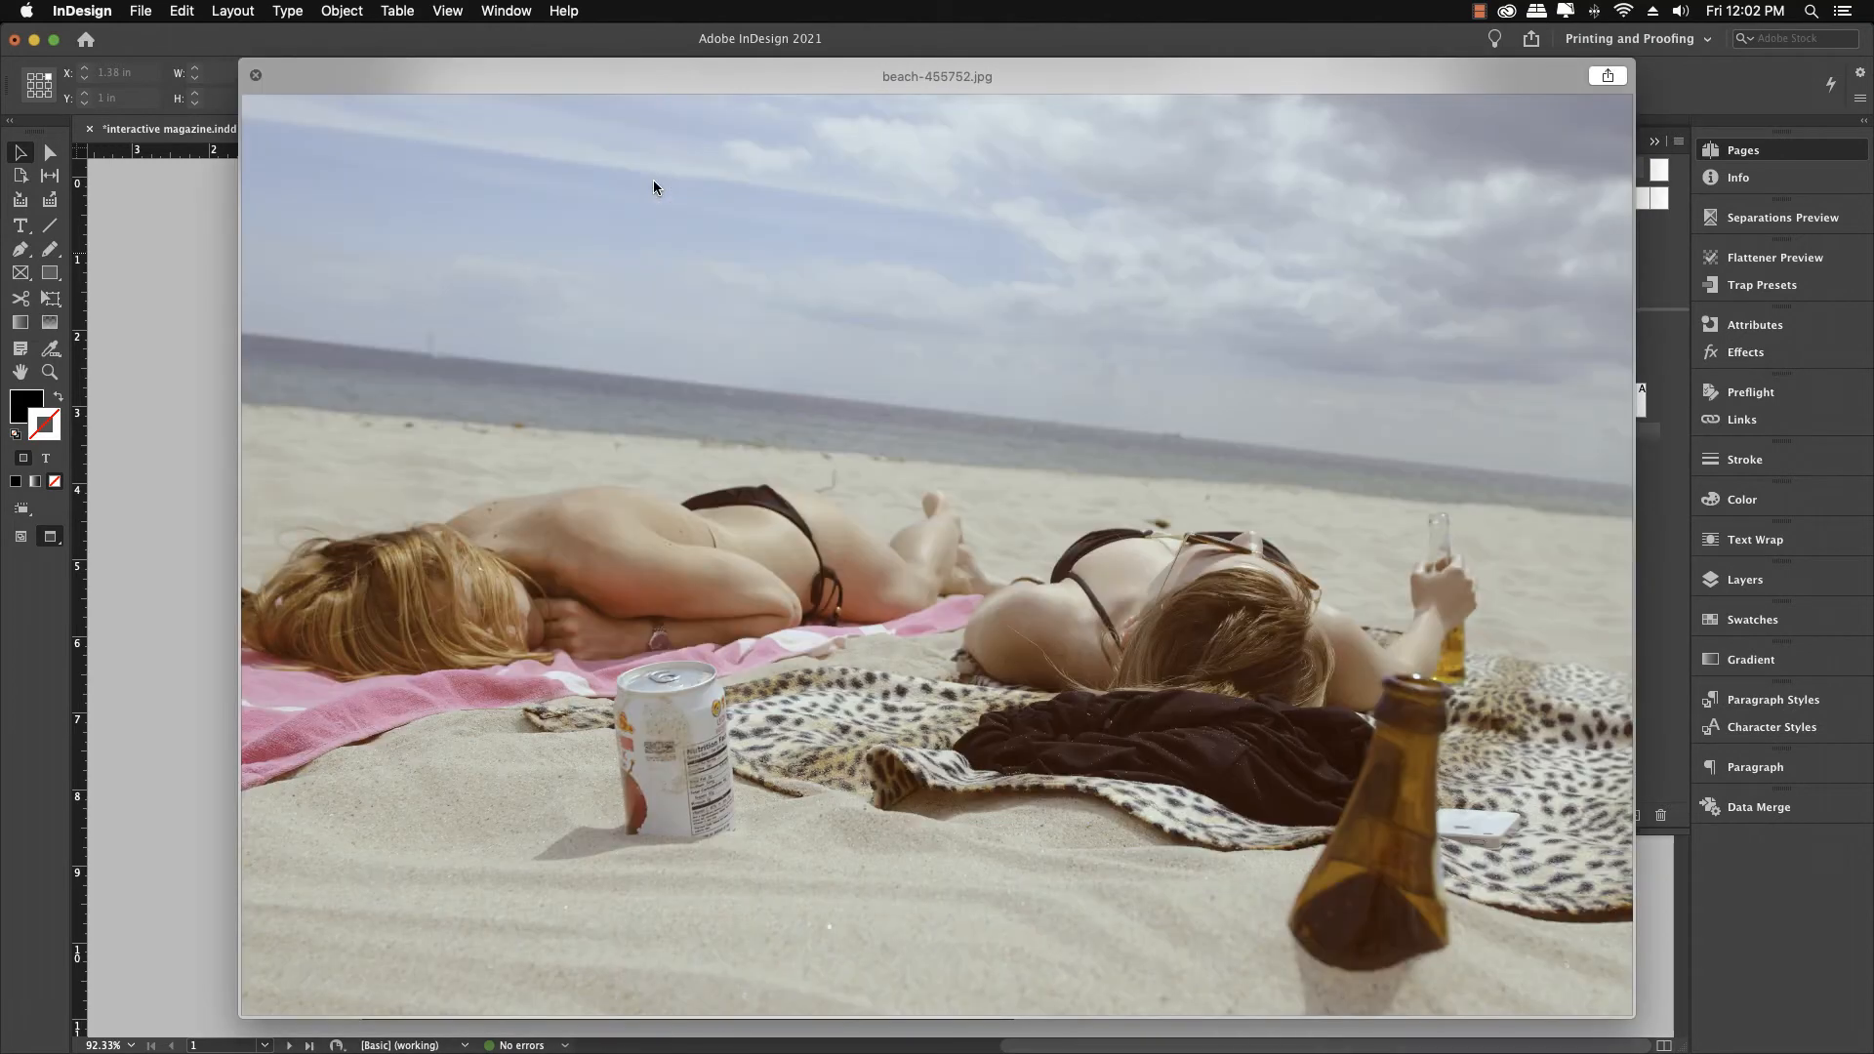
{"action": "key", "text": "Down"}
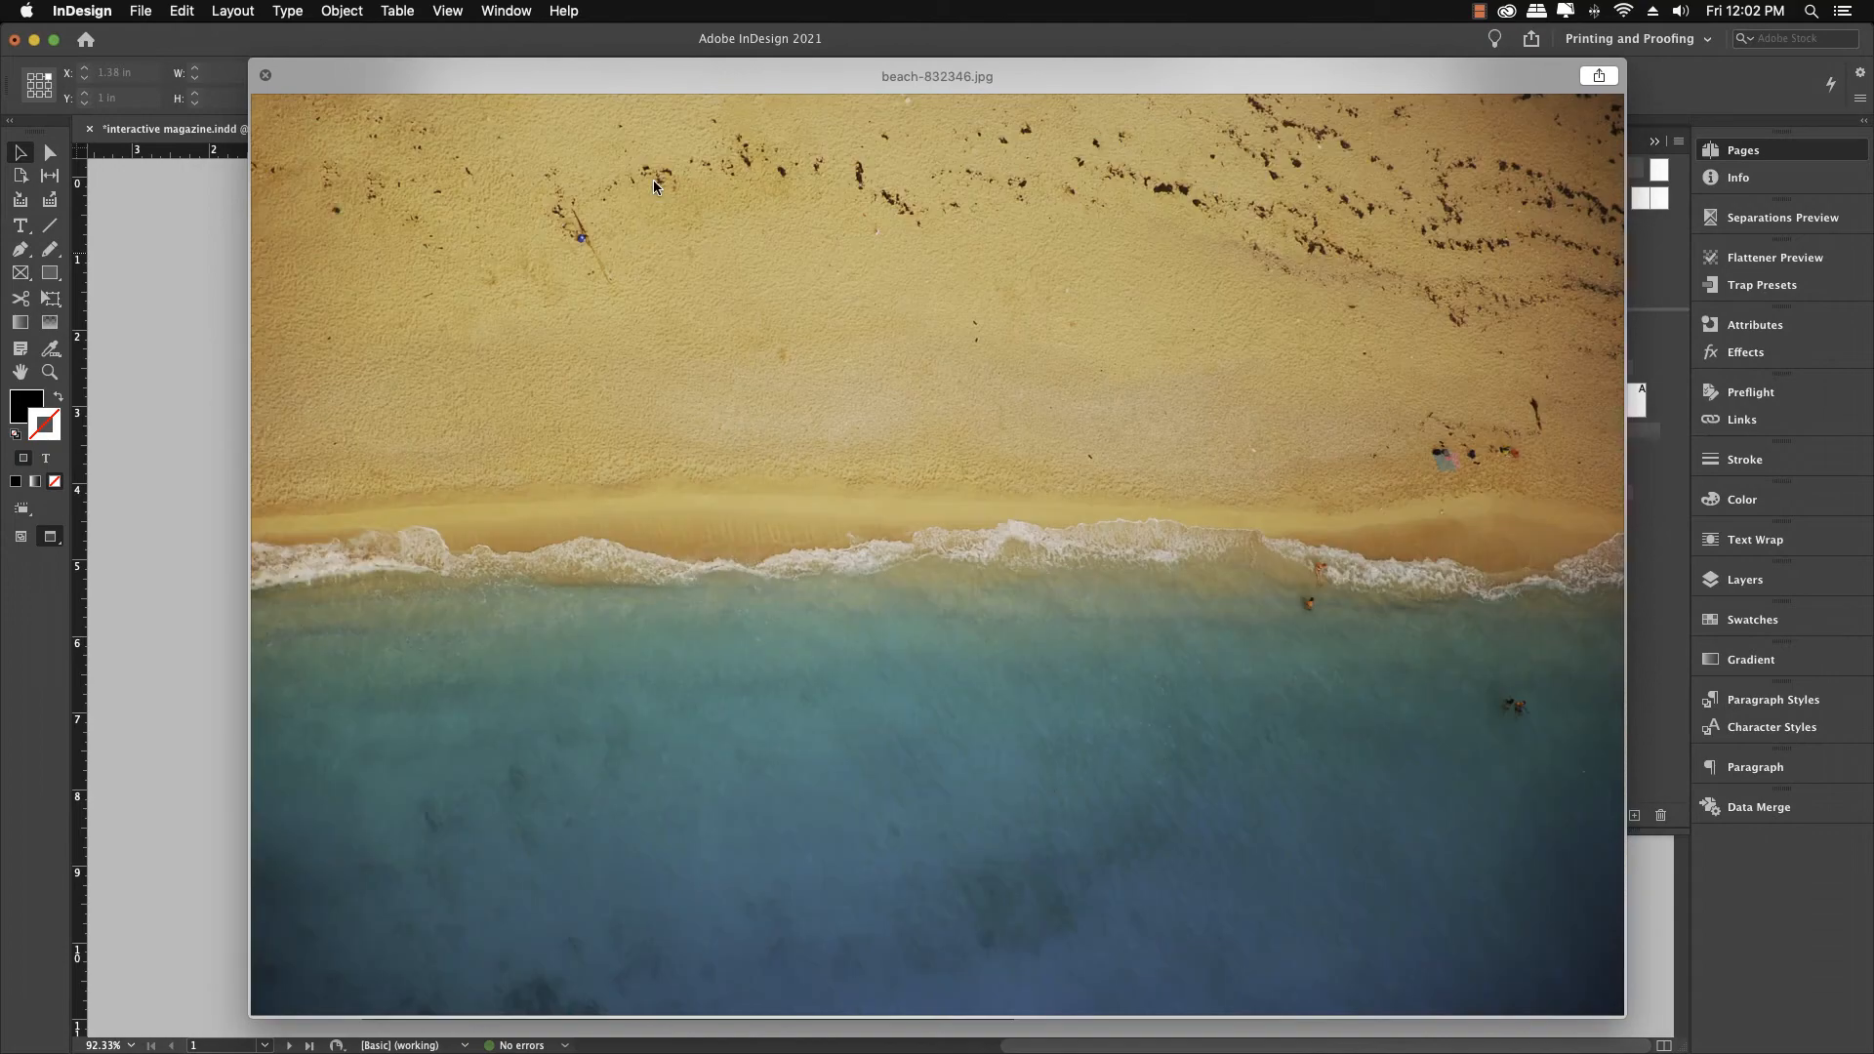
{"action": "key", "text": "Down"}
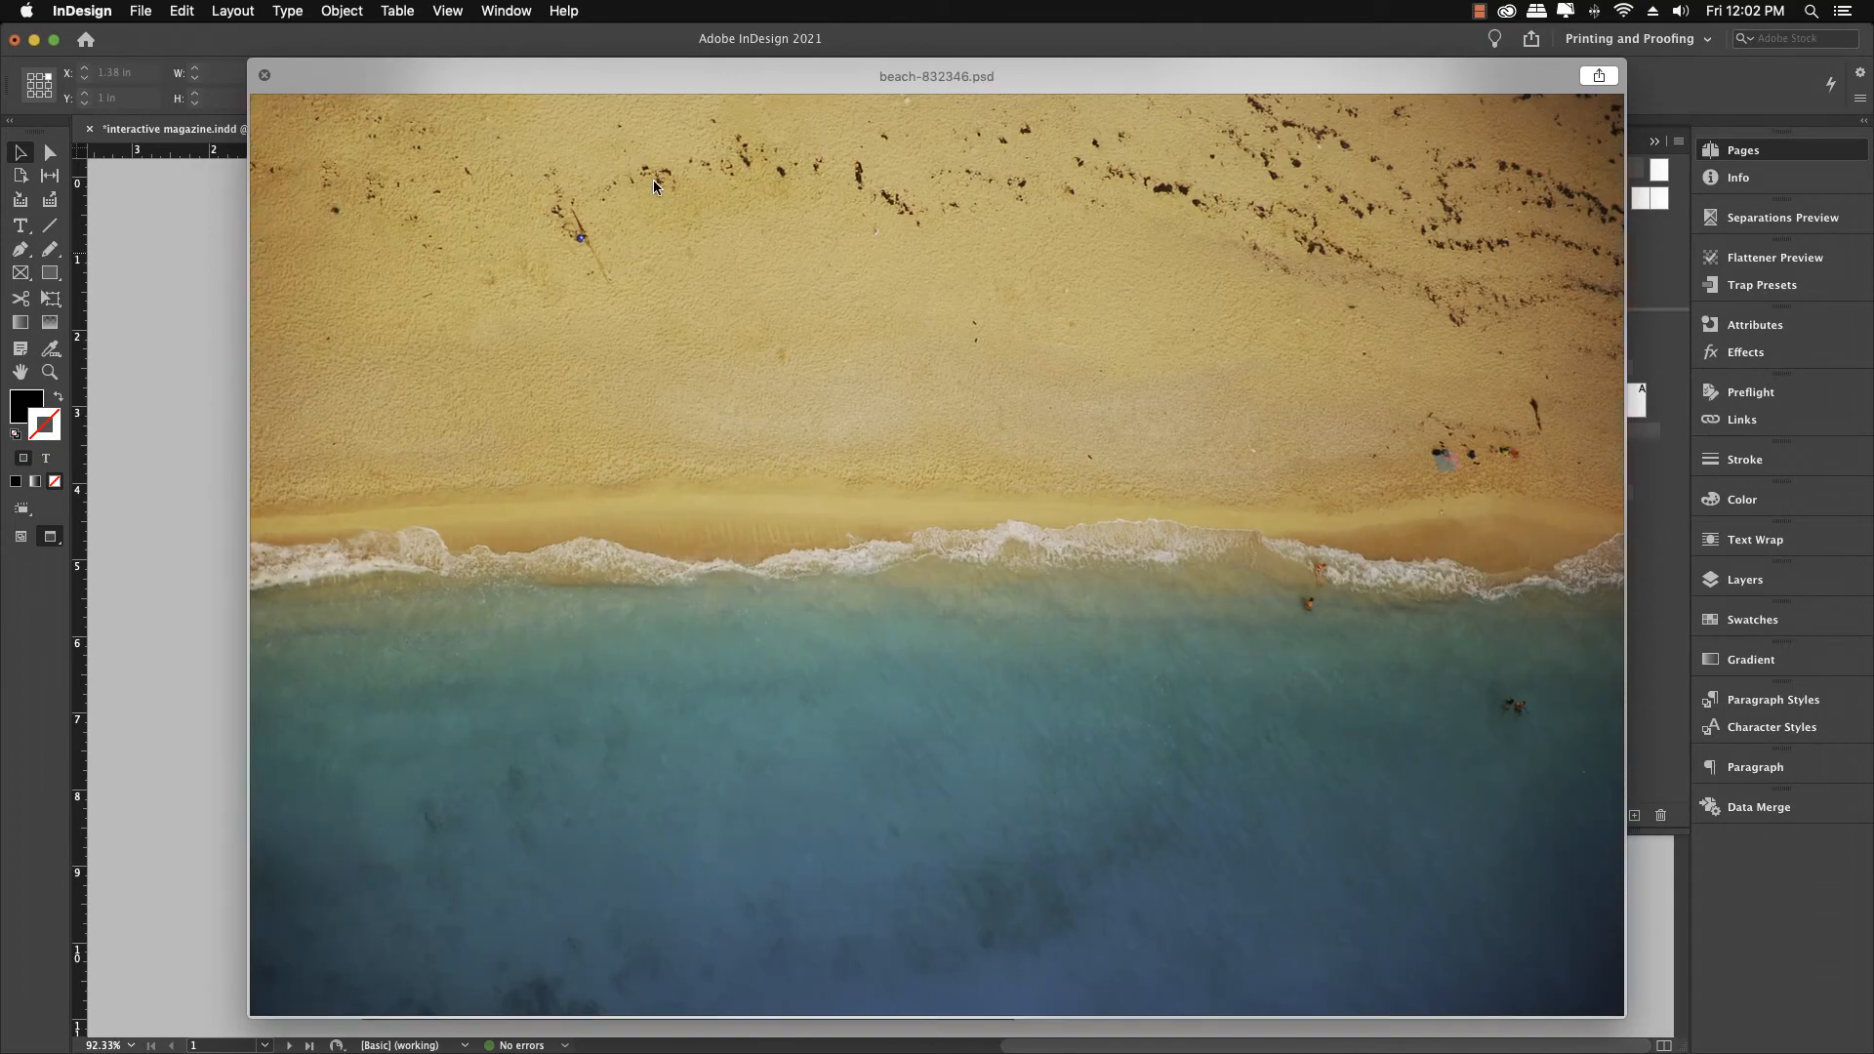
{"action": "key", "text": "Down"}
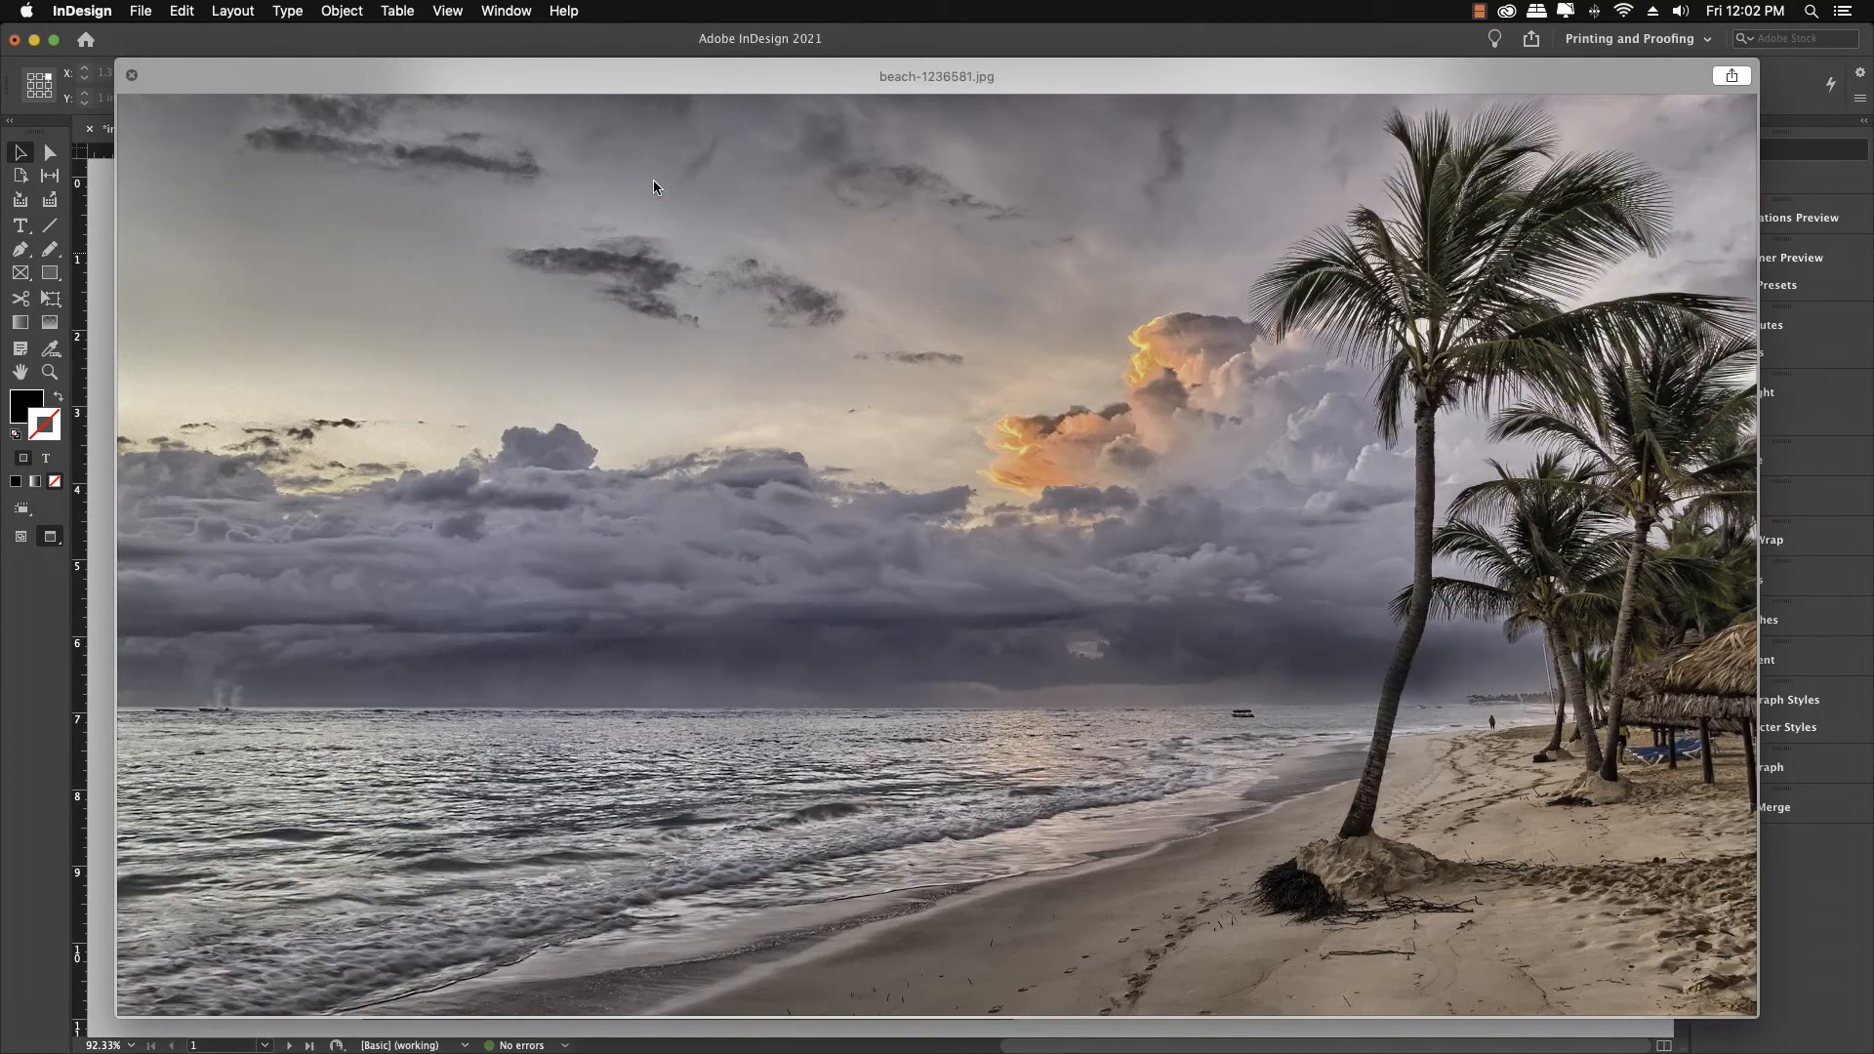
{"action": "key", "text": "Down"}
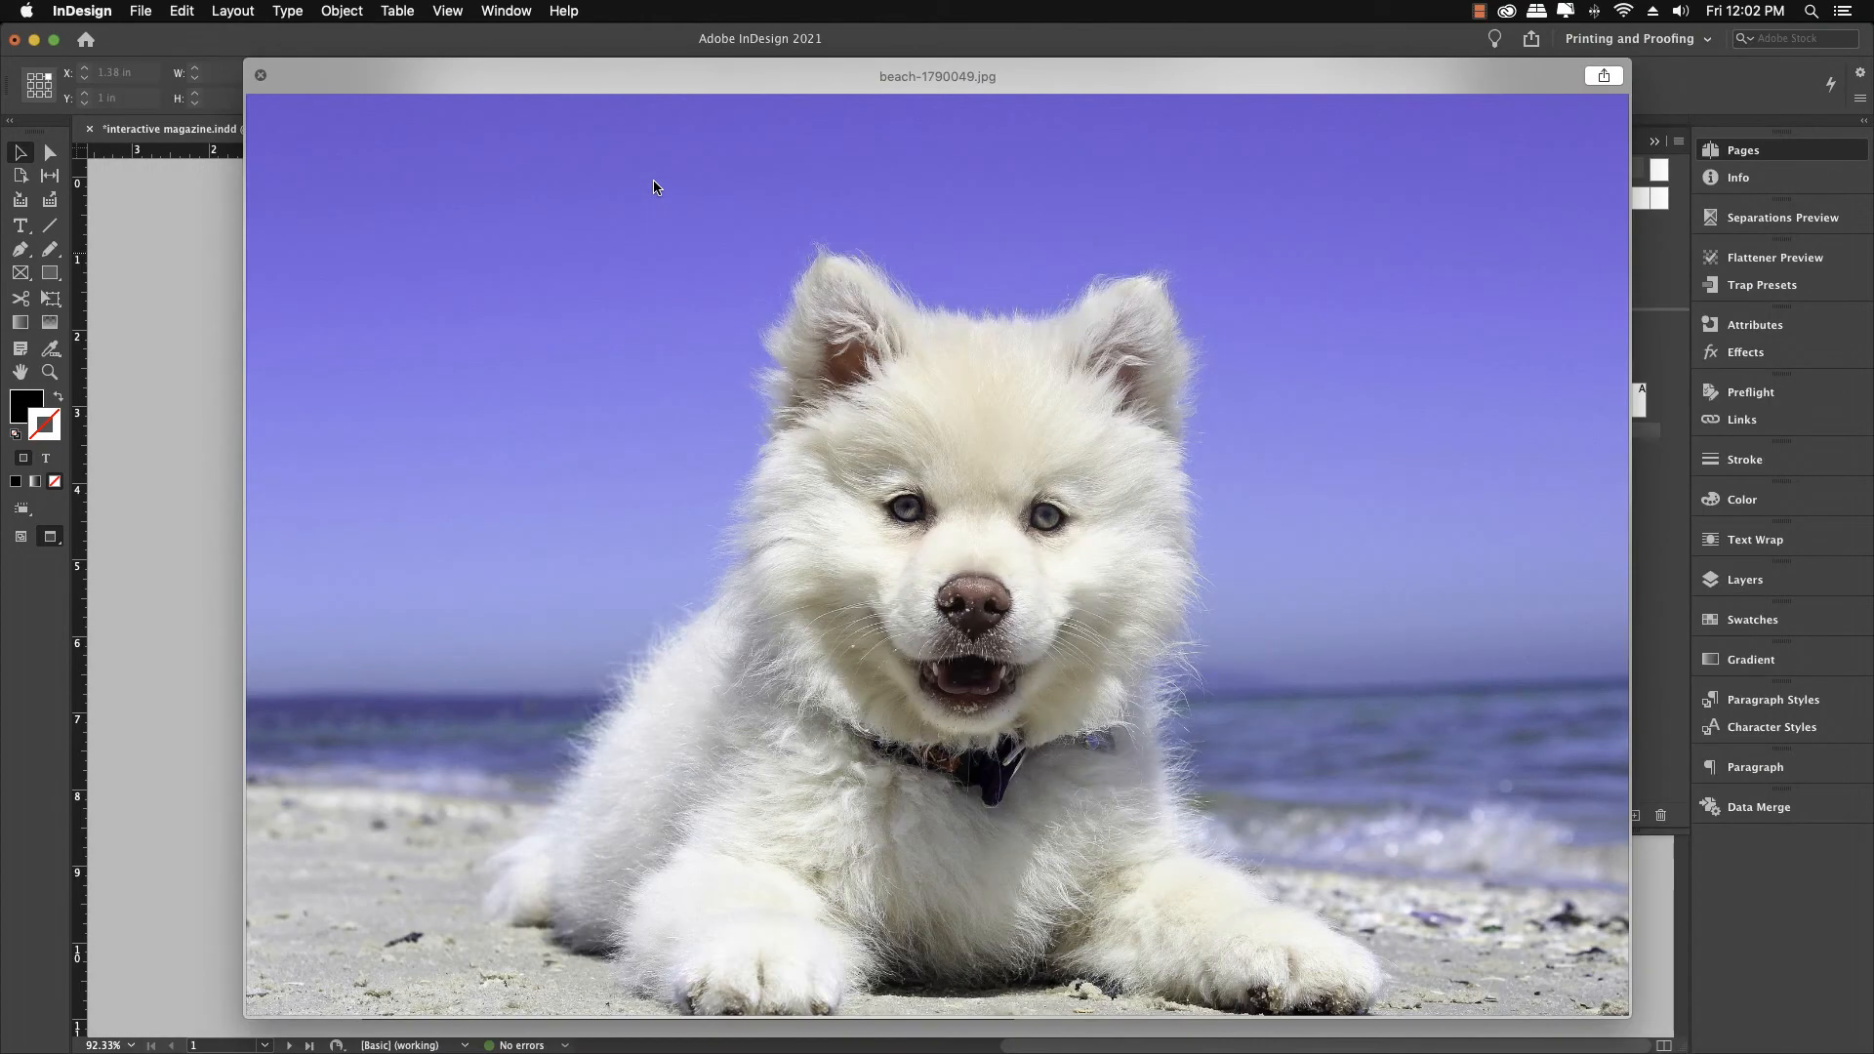
{"action": "key", "text": "Down"}
{"action": "key", "text": "Down"}
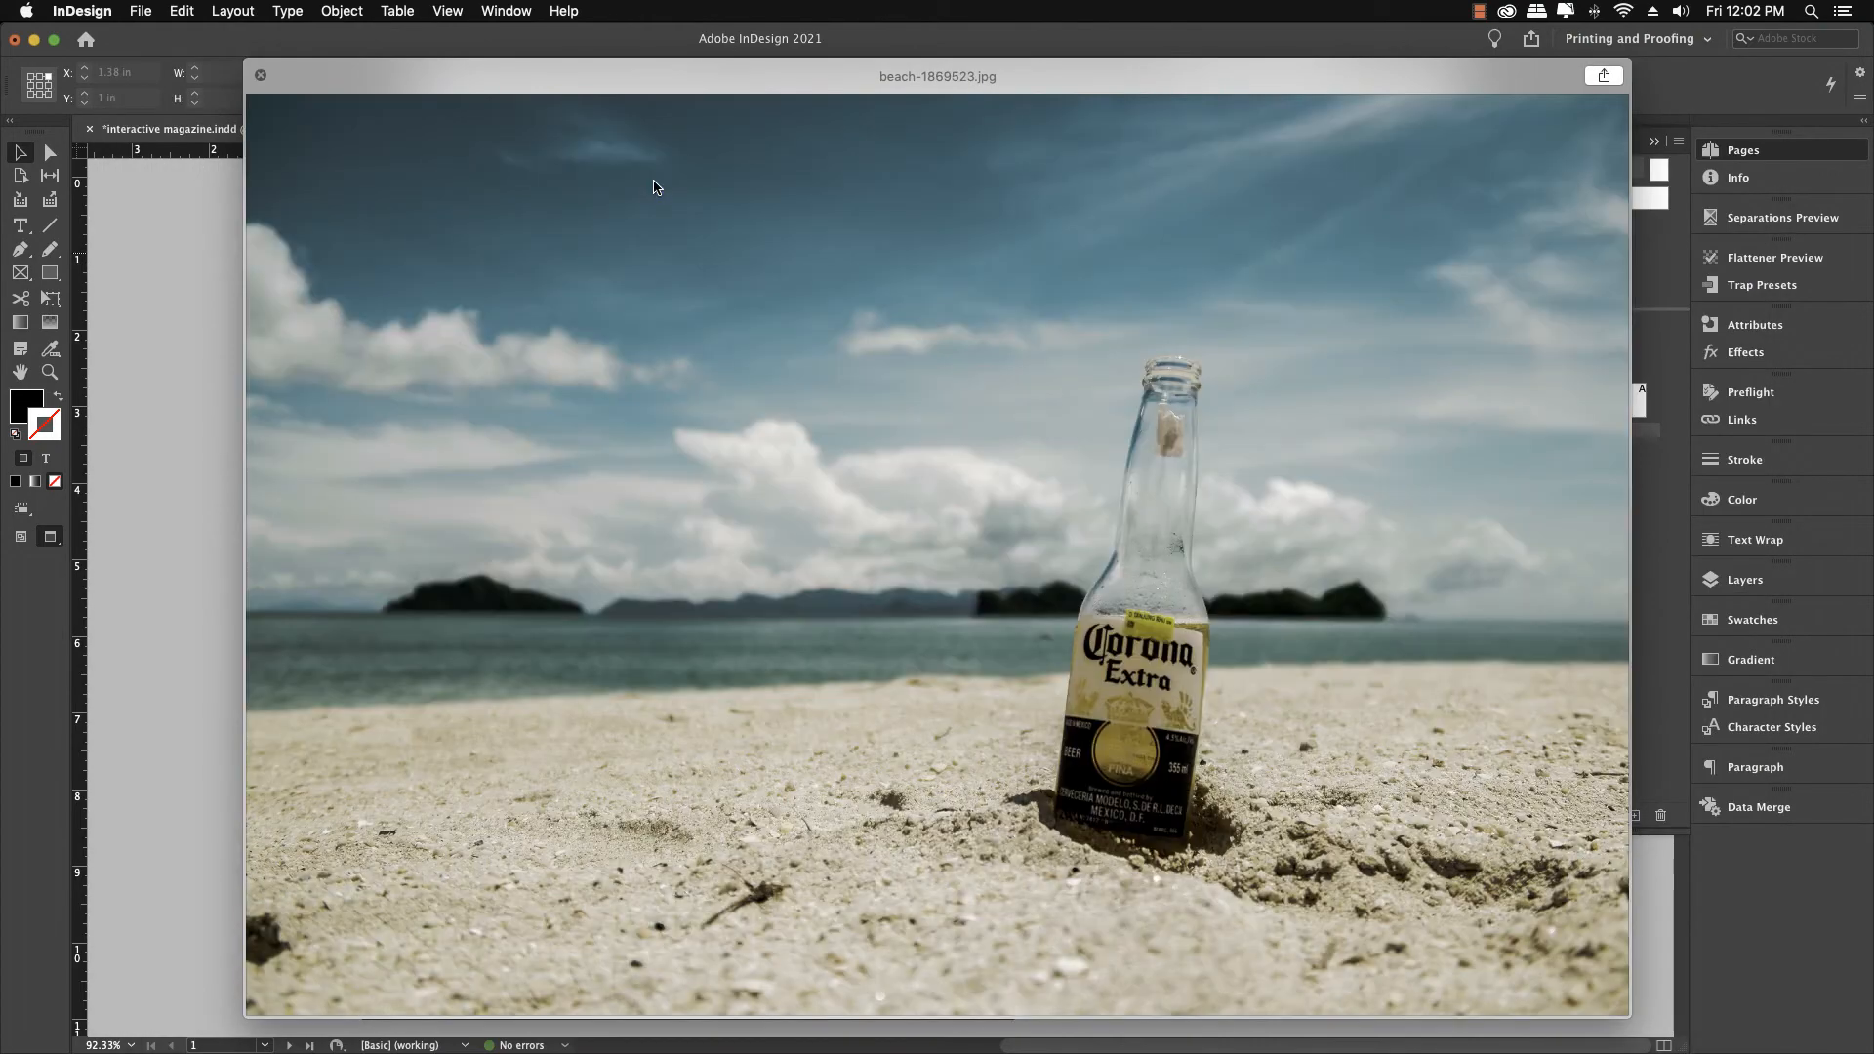
{"action": "key", "text": "Down"}
{"action": "key", "text": "Down"}
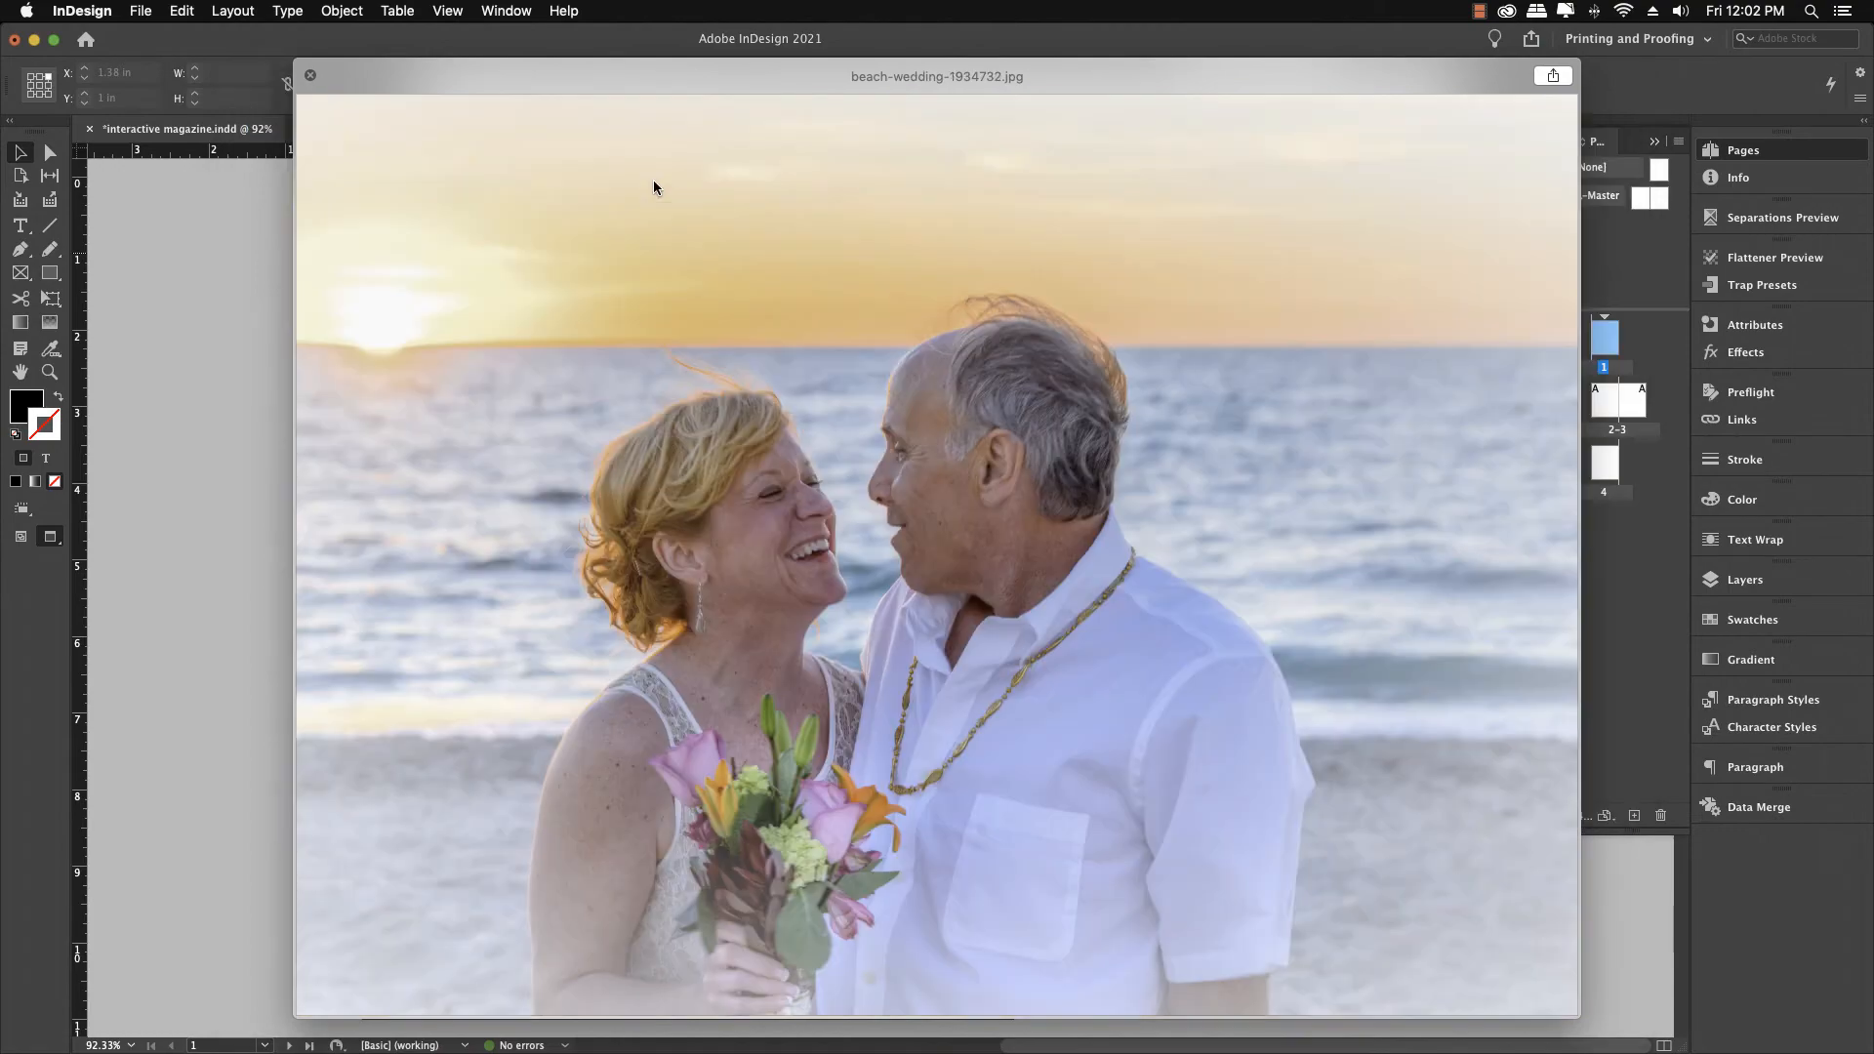
{"action": "key", "text": "Down"}
{"action": "key", "text": "Down"}
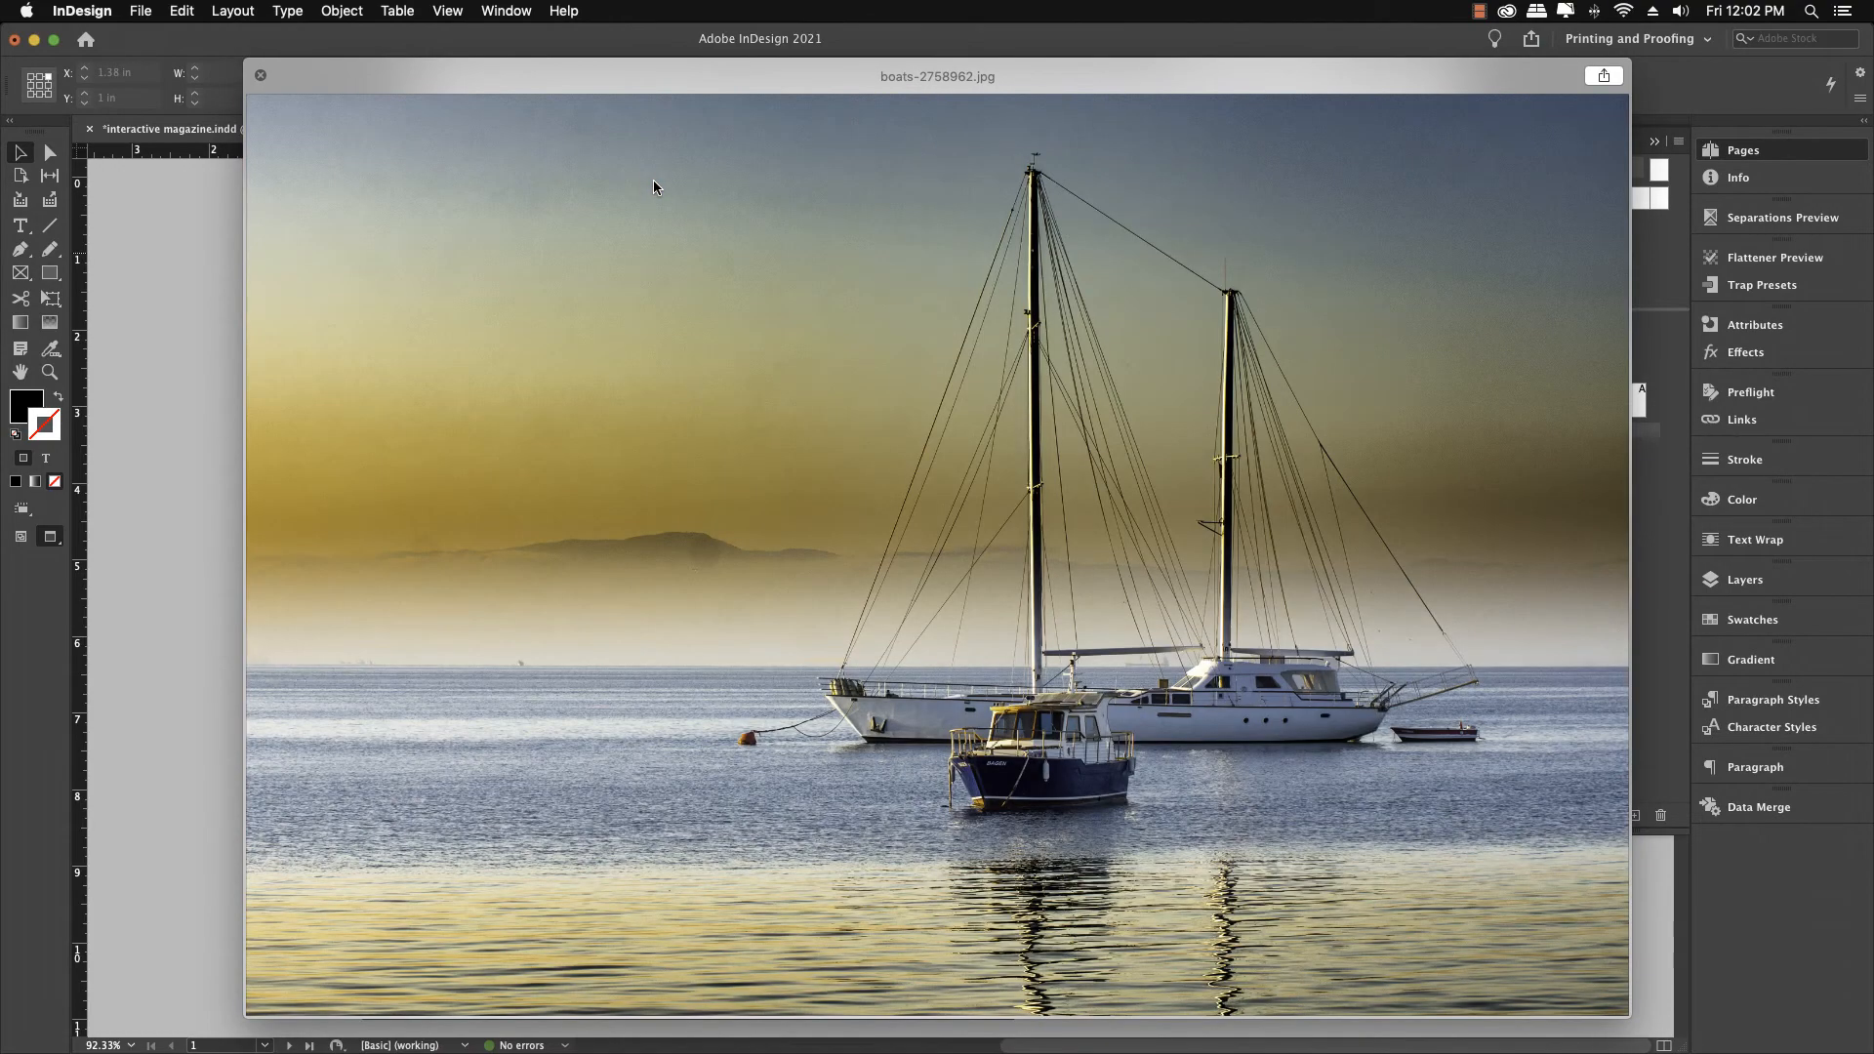
{"action": "key", "text": "Down"}
{"action": "key", "text": "Down"}
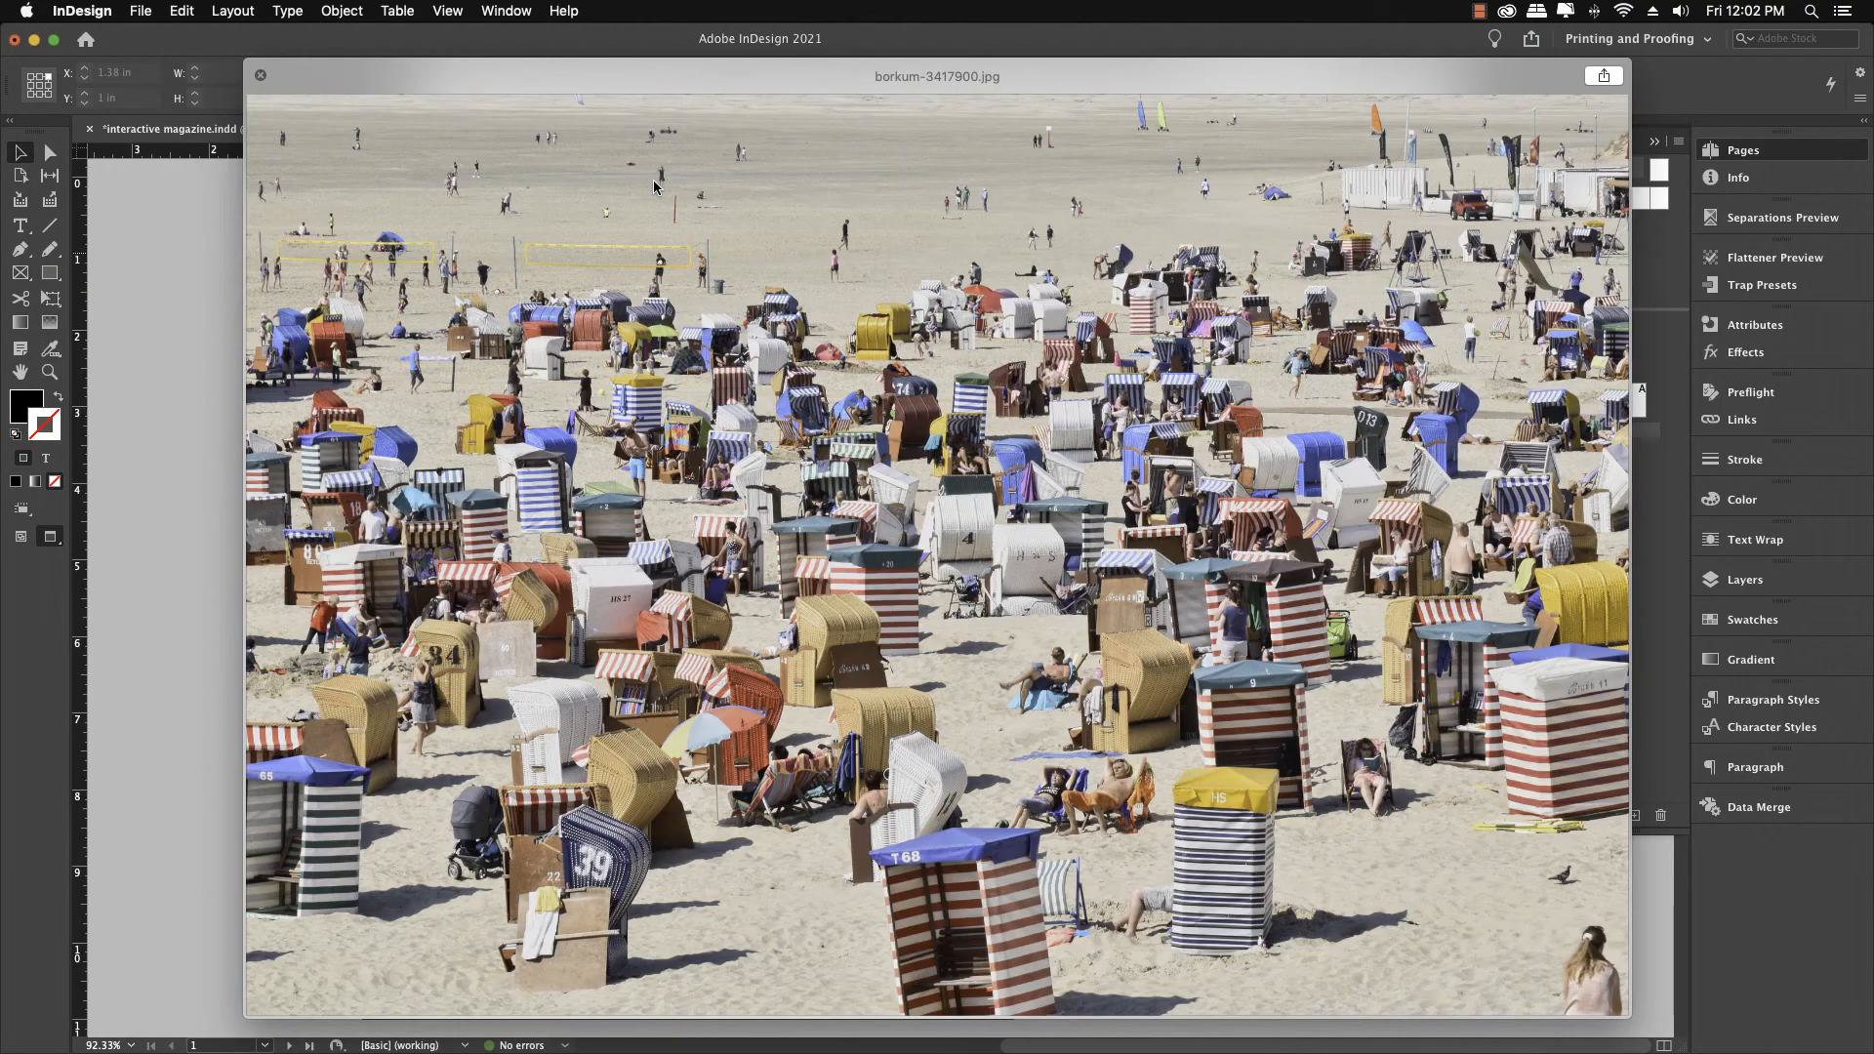
{"action": "key", "text": "Down"}
{"action": "key", "text": "Down"}
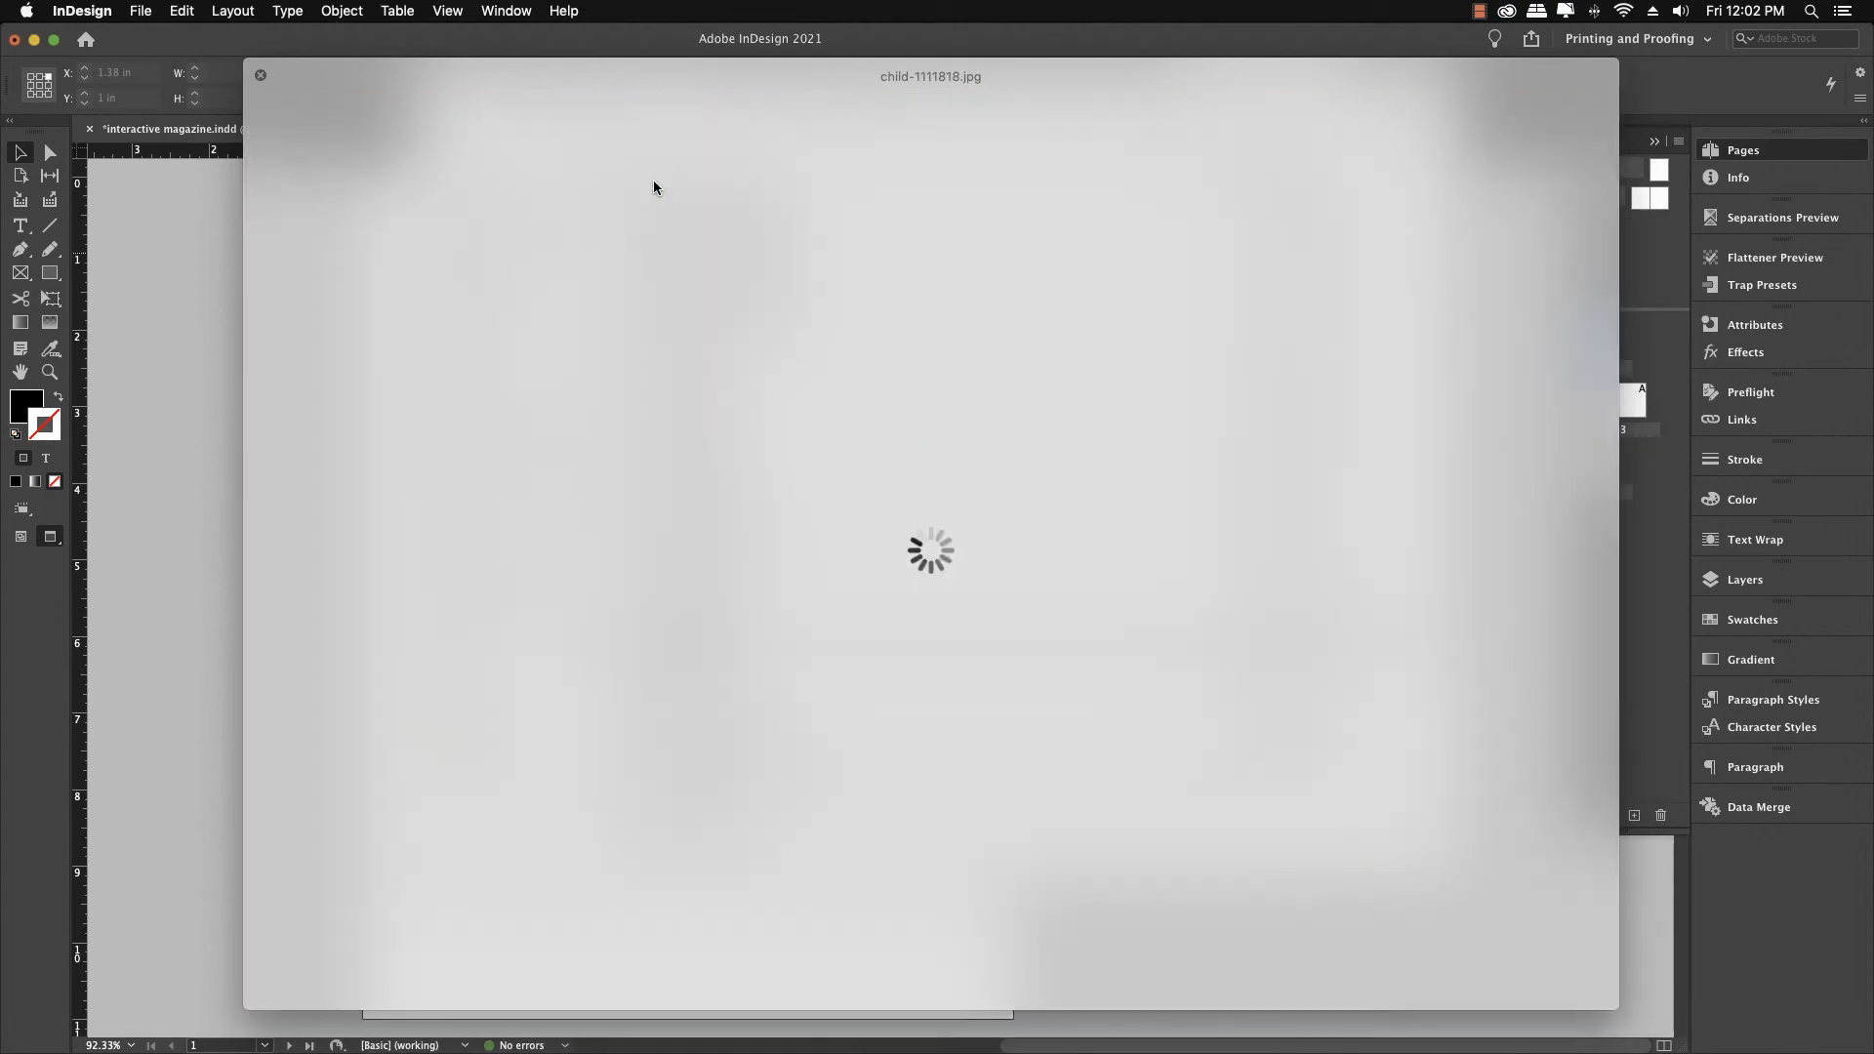
{"action": "key", "text": "Down"}
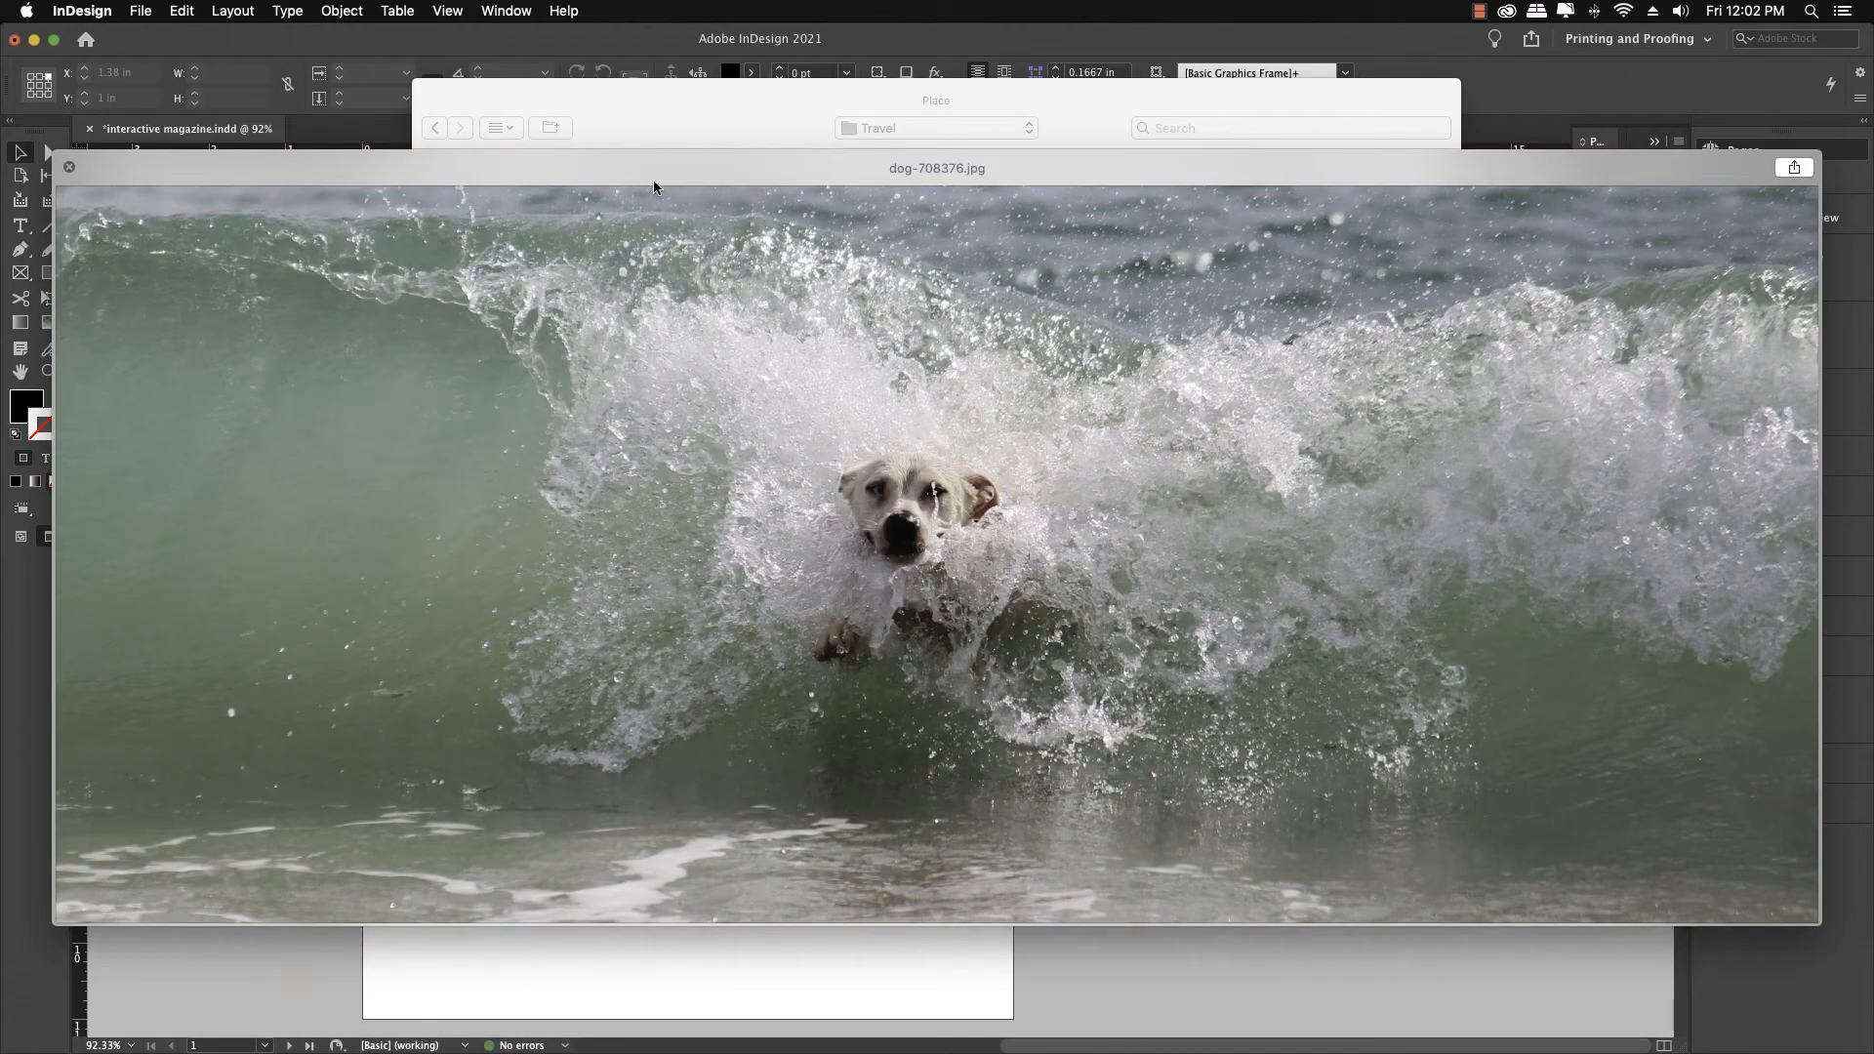
{"action": "key", "text": "Down"}
{"action": "key", "text": "Down"}
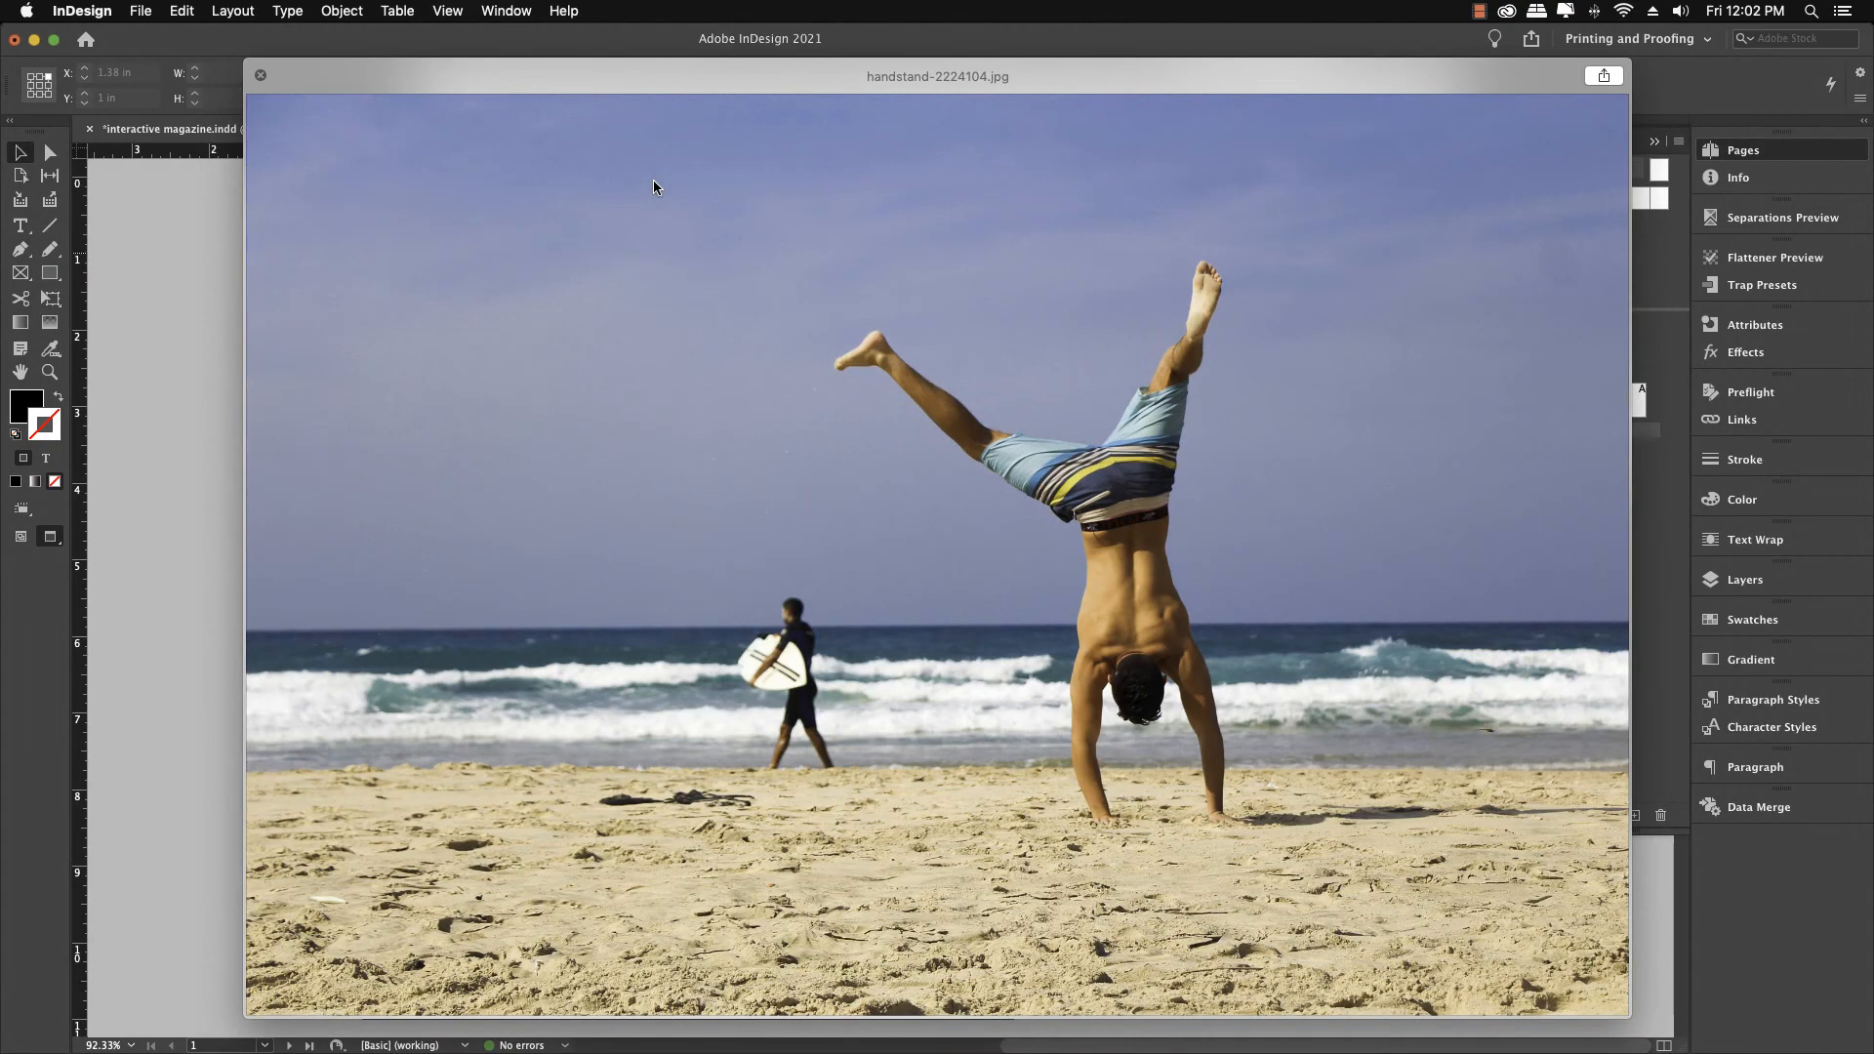
{"action": "key", "text": "Down"}
{"action": "key", "text": "Down"}
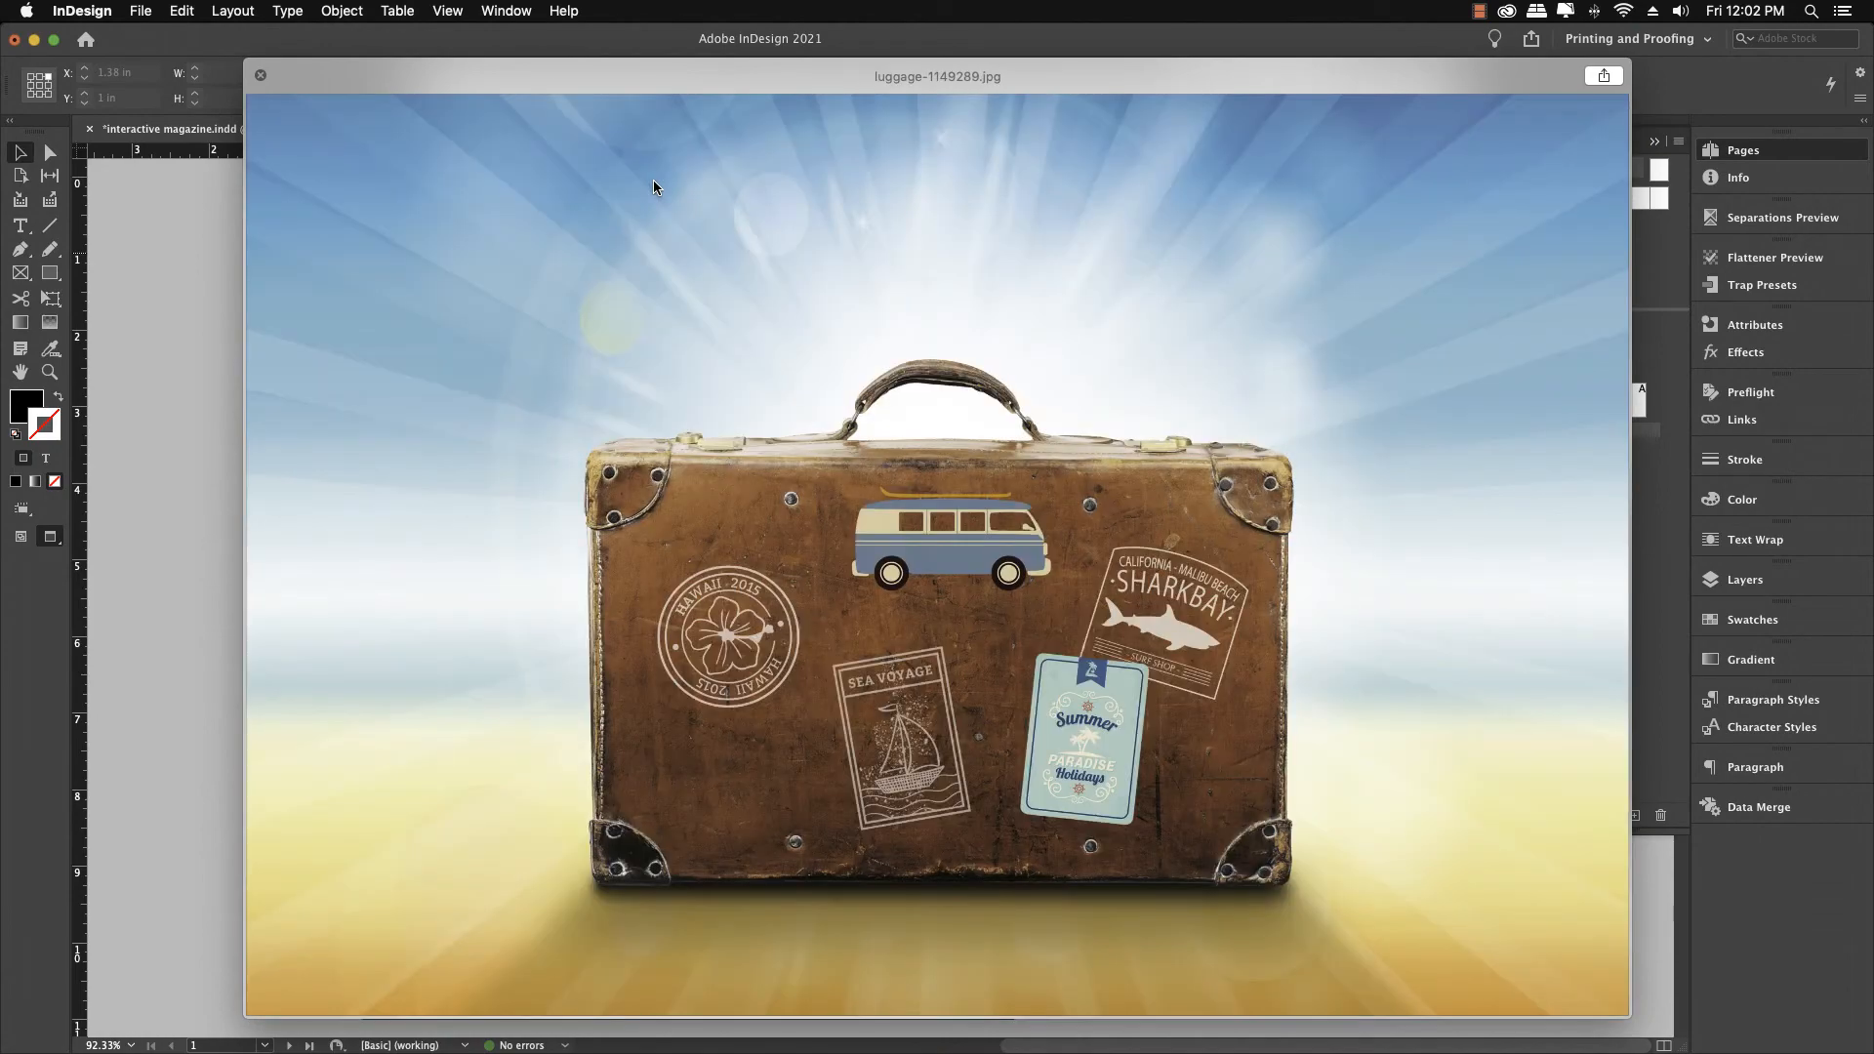
{"action": "key", "text": "Down"}
{"action": "key", "text": "Down"}
{"action": "key", "text": "Down"}
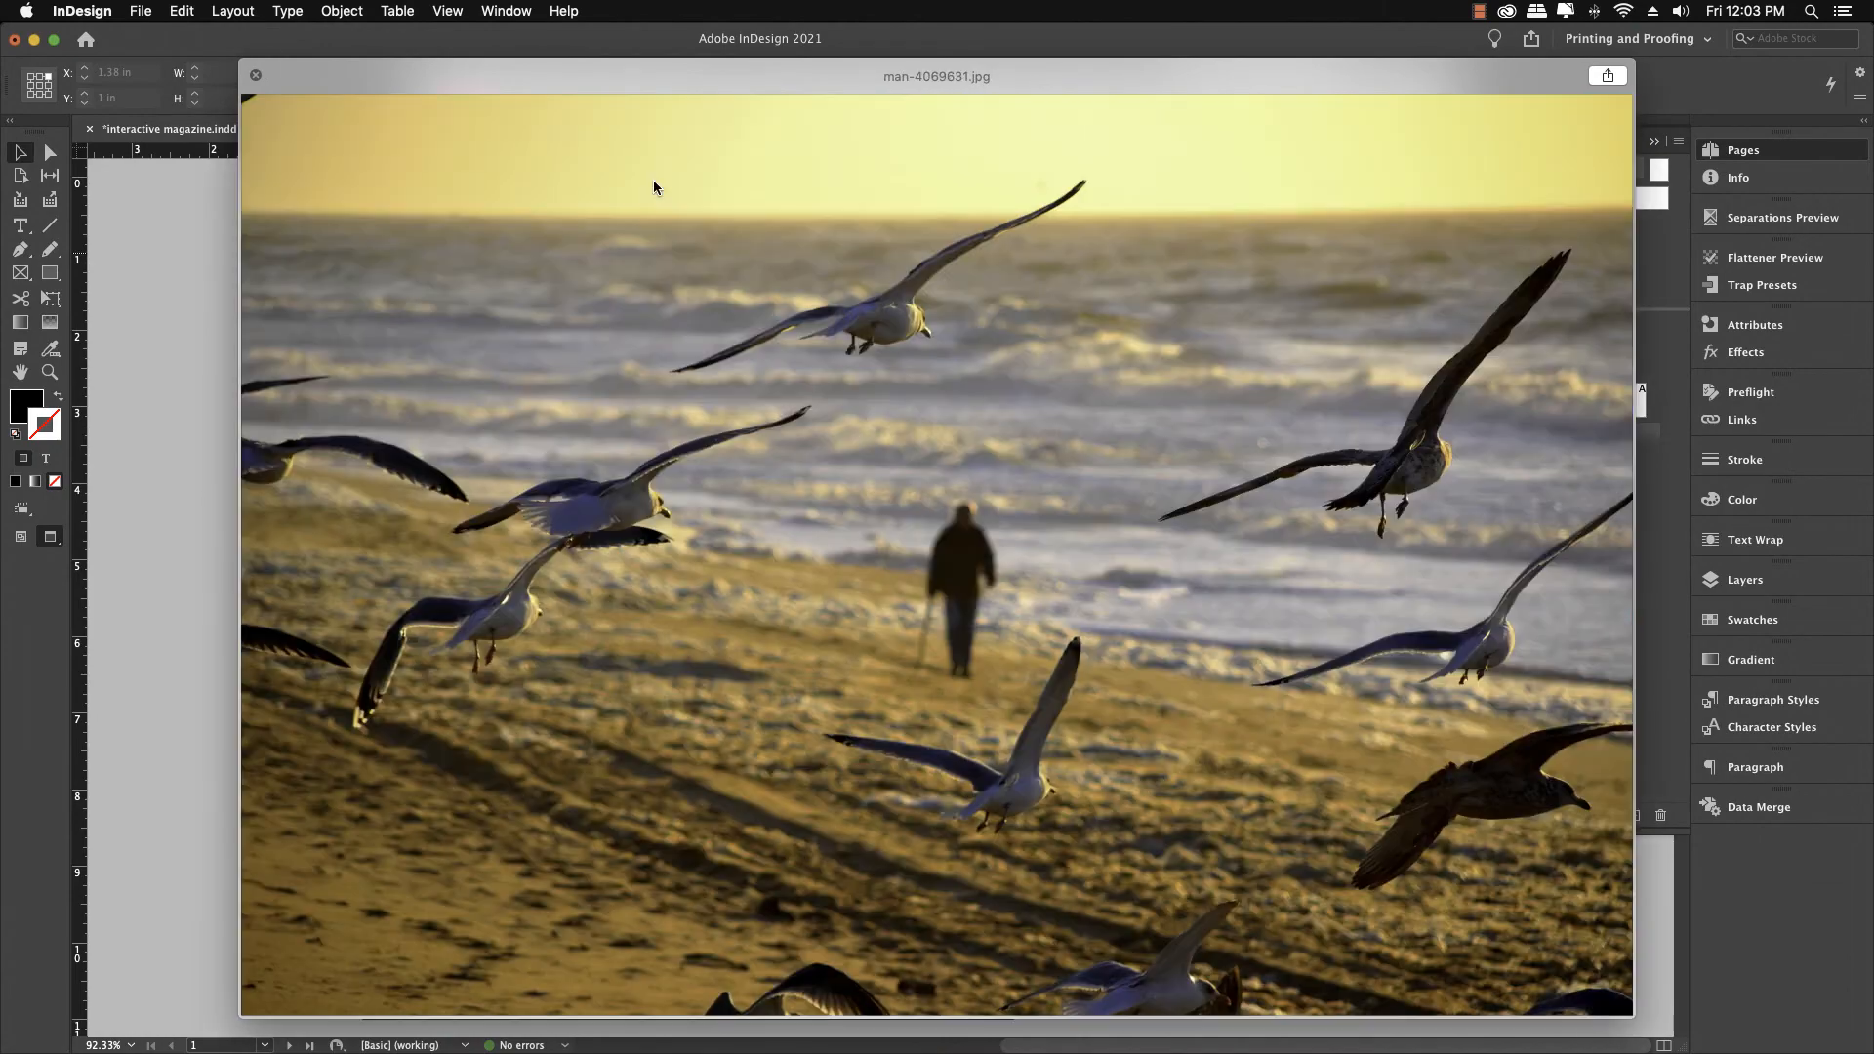
{"action": "key", "text": "Down"}
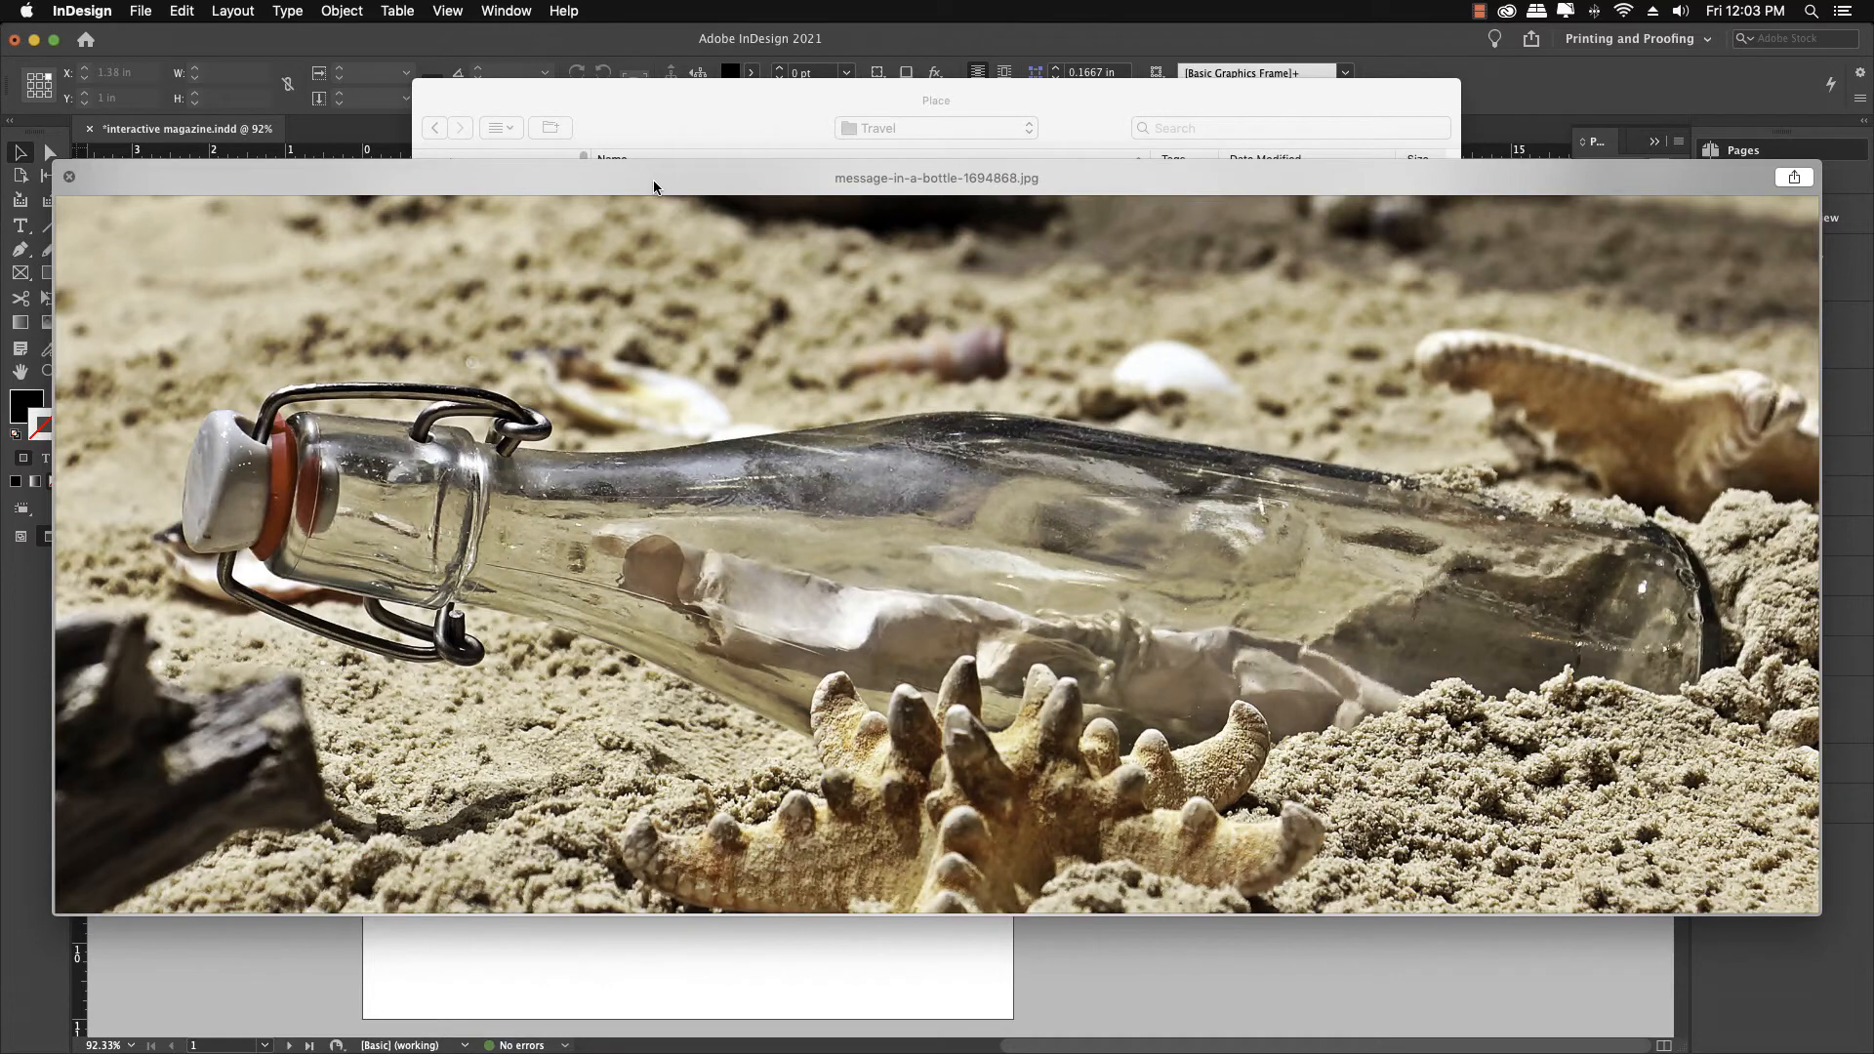
{"action": "key", "text": "Down"}
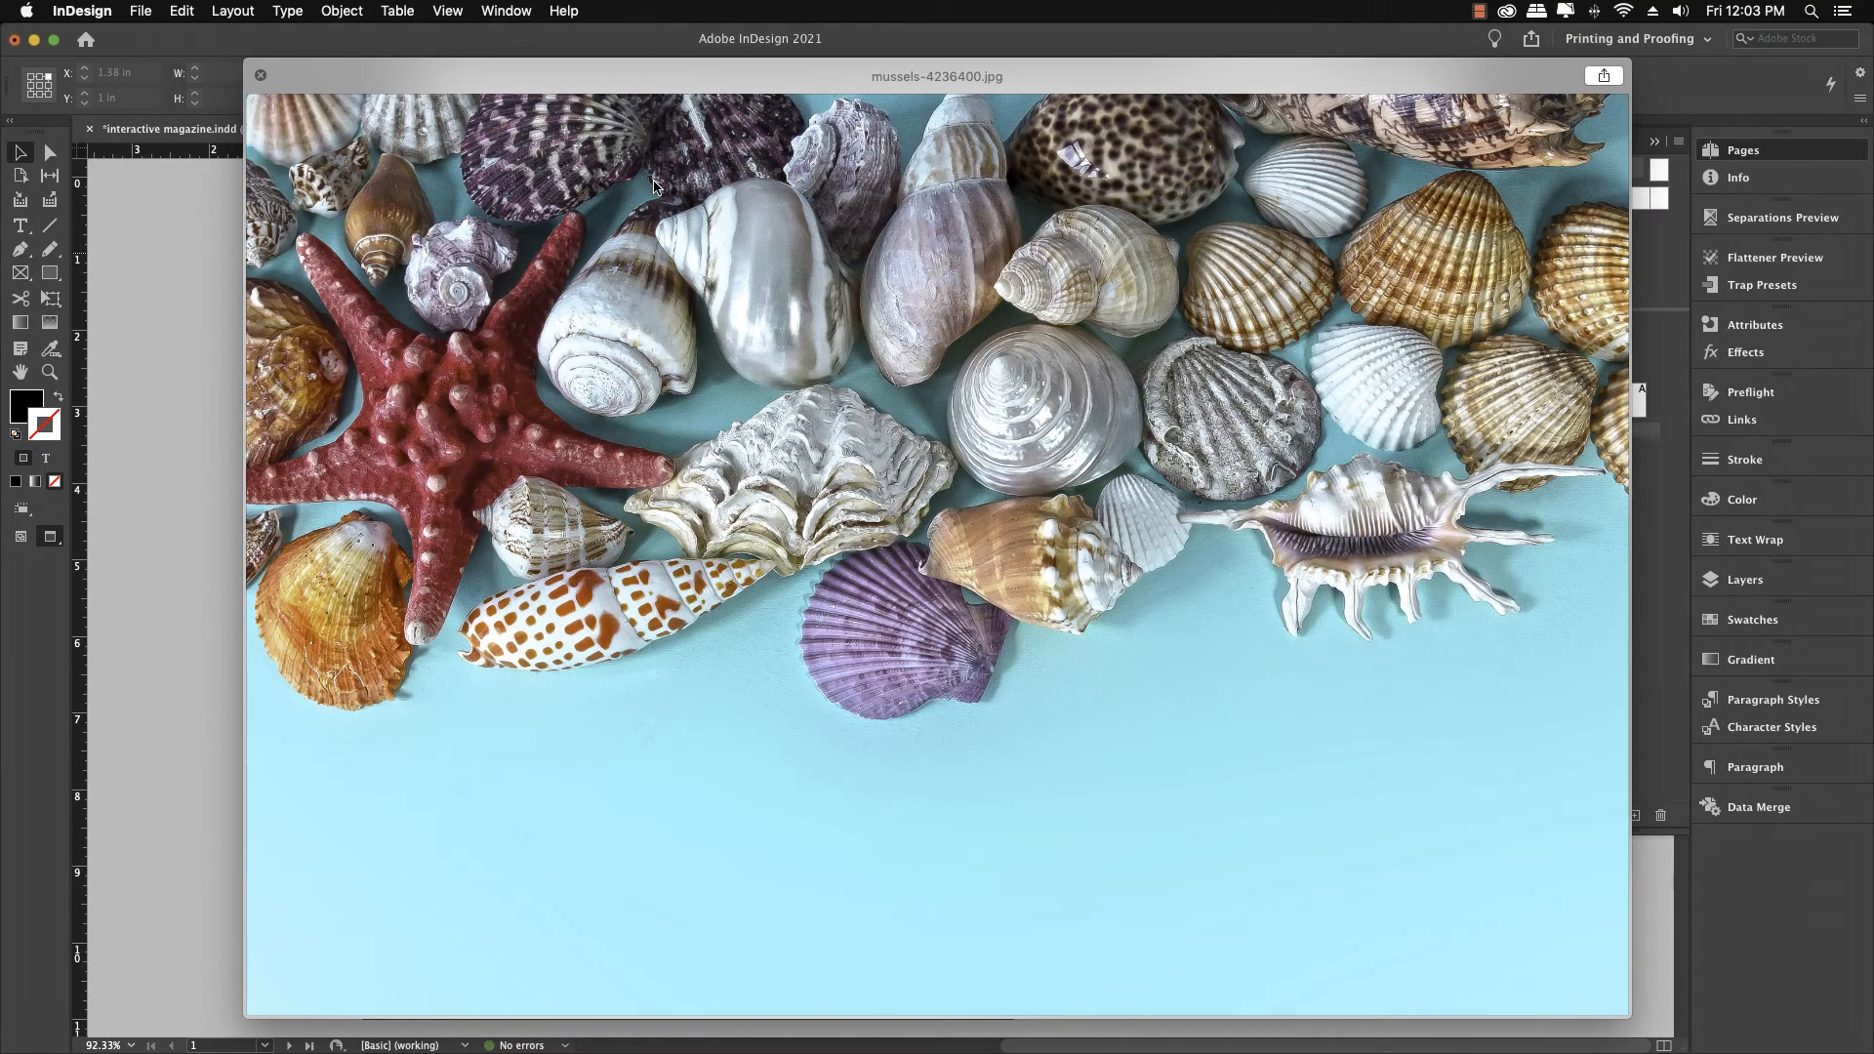
{"action": "key", "text": "Down"}
{"action": "key", "text": "Down"}
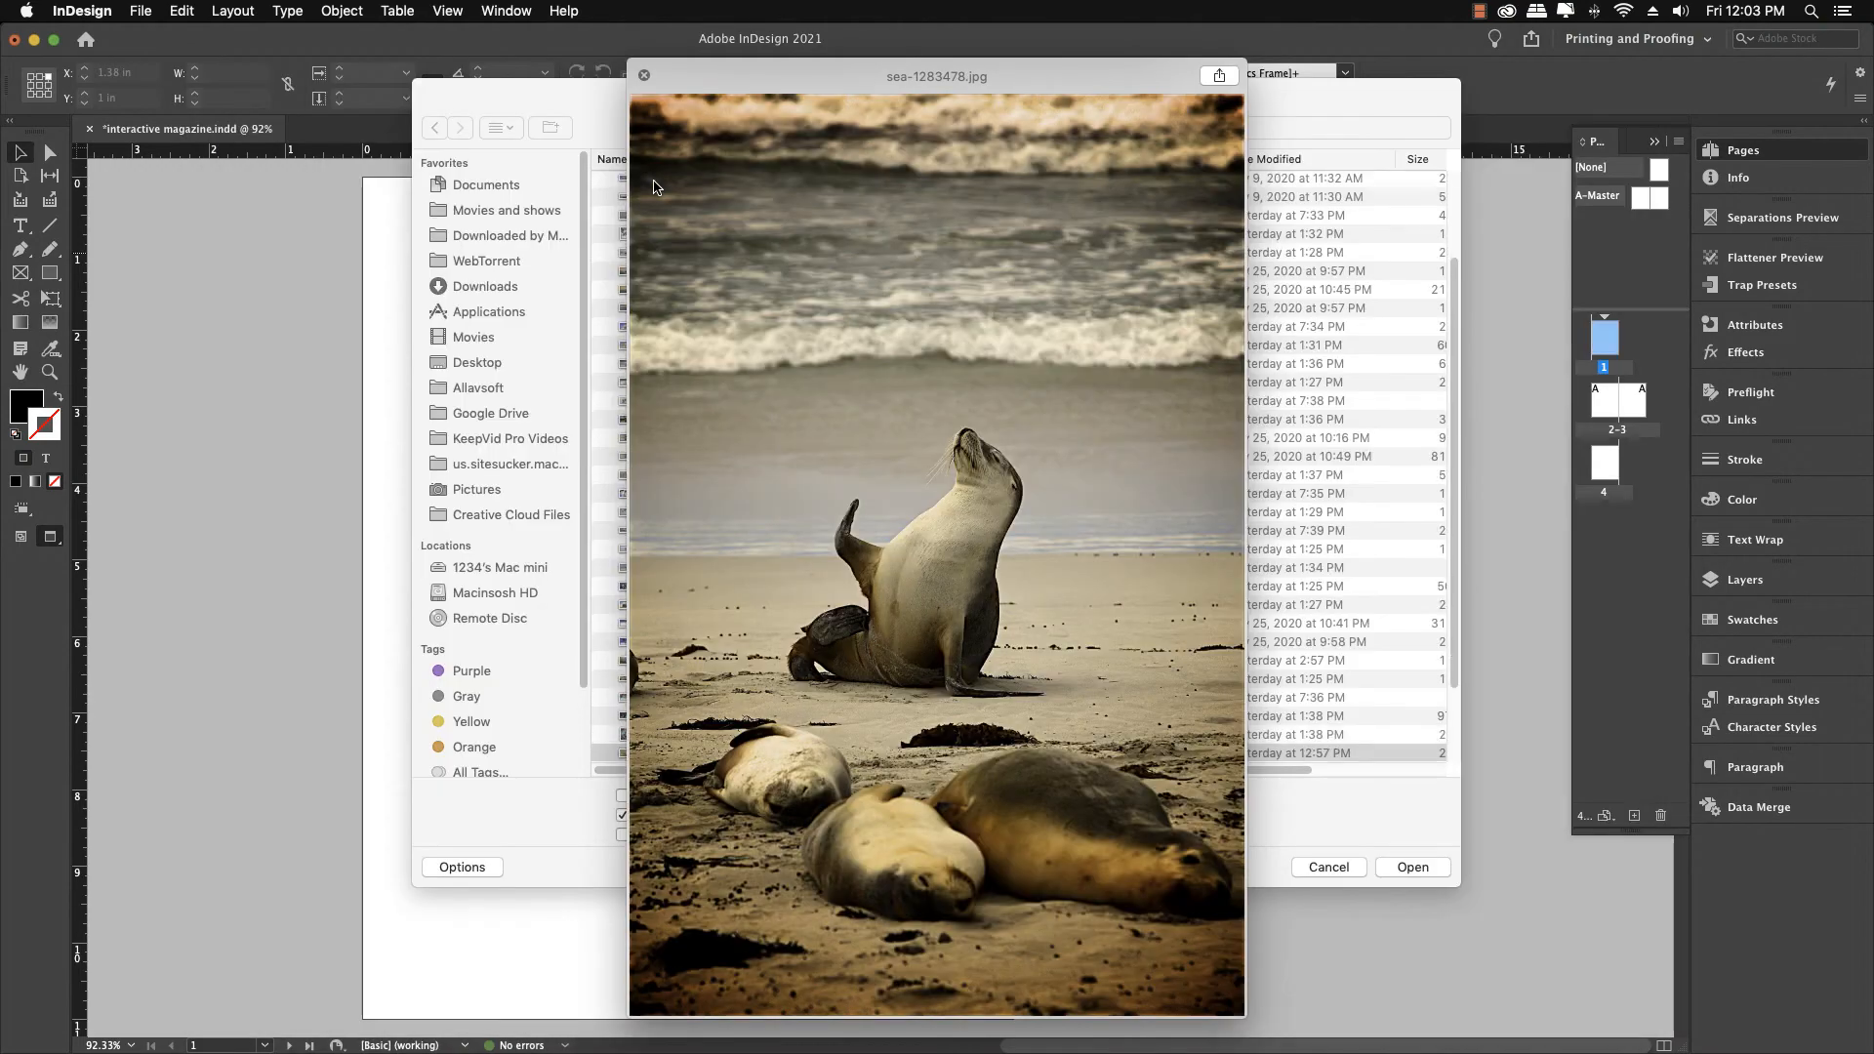
{"action": "key", "text": "Down"}
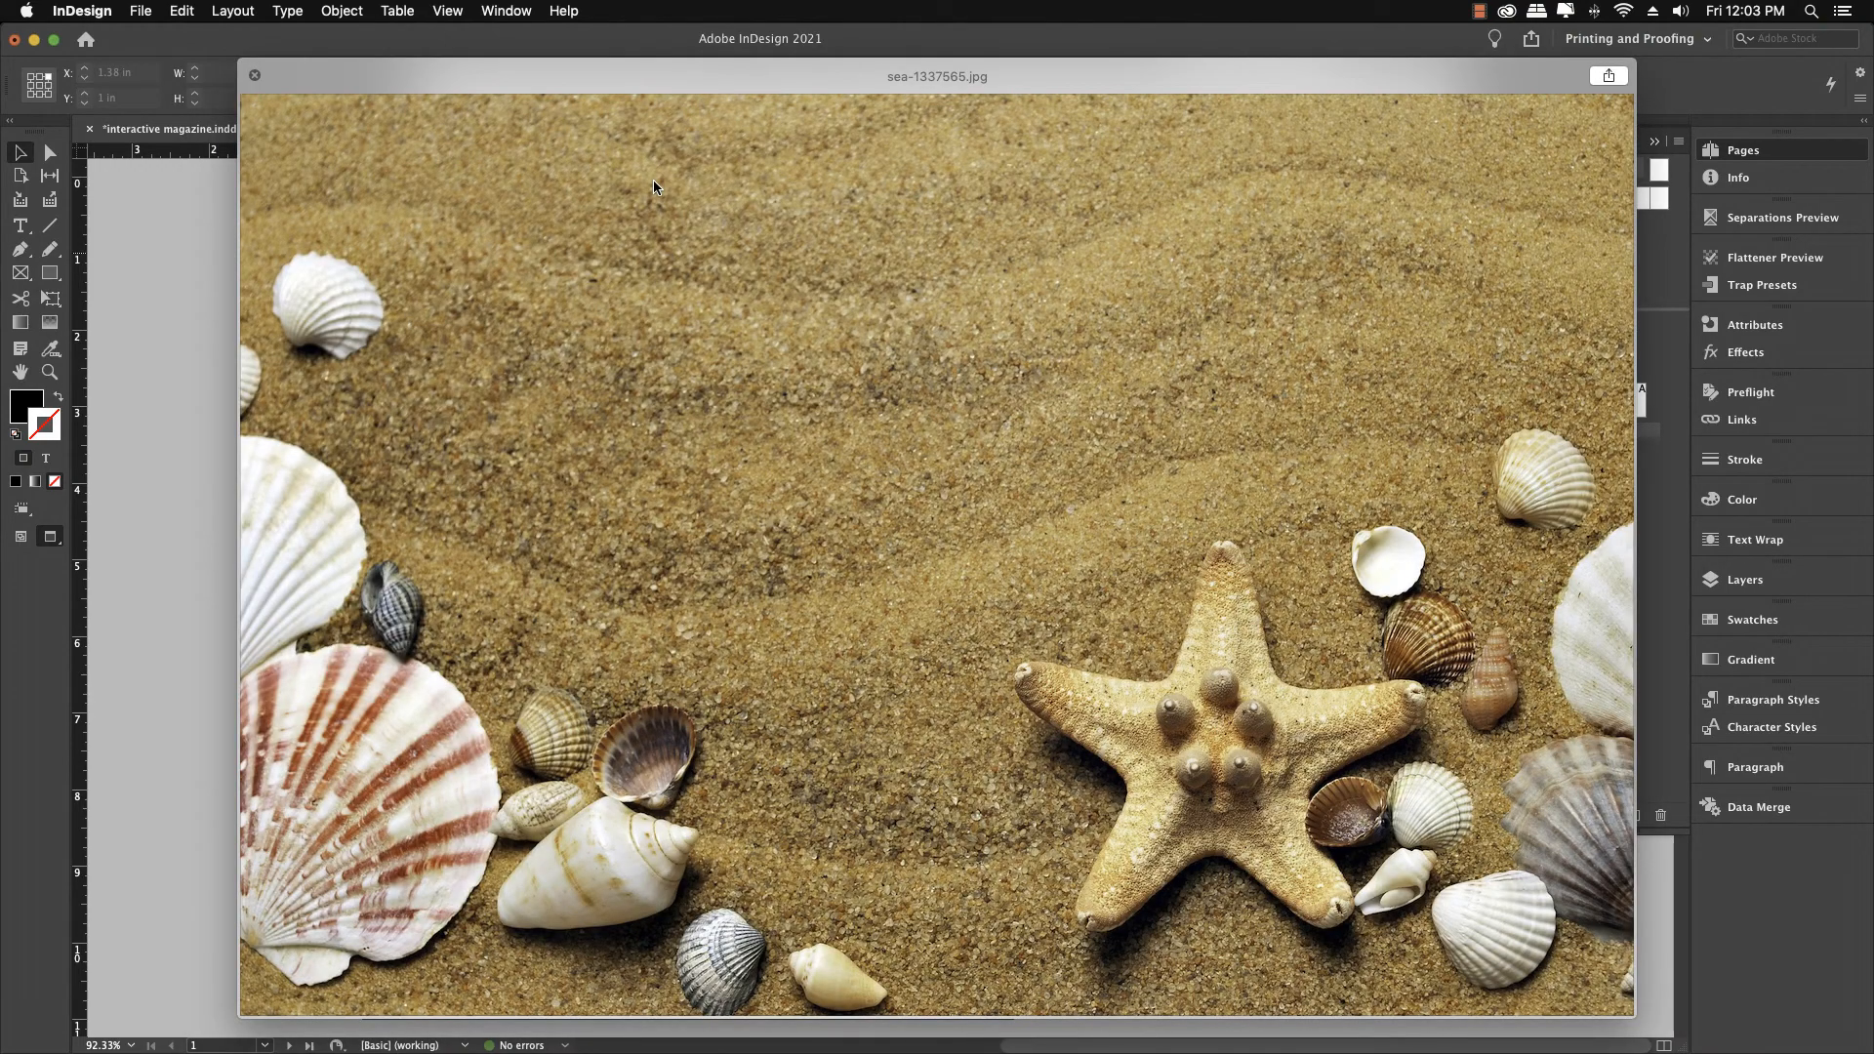
{"action": "key", "text": "Down"}
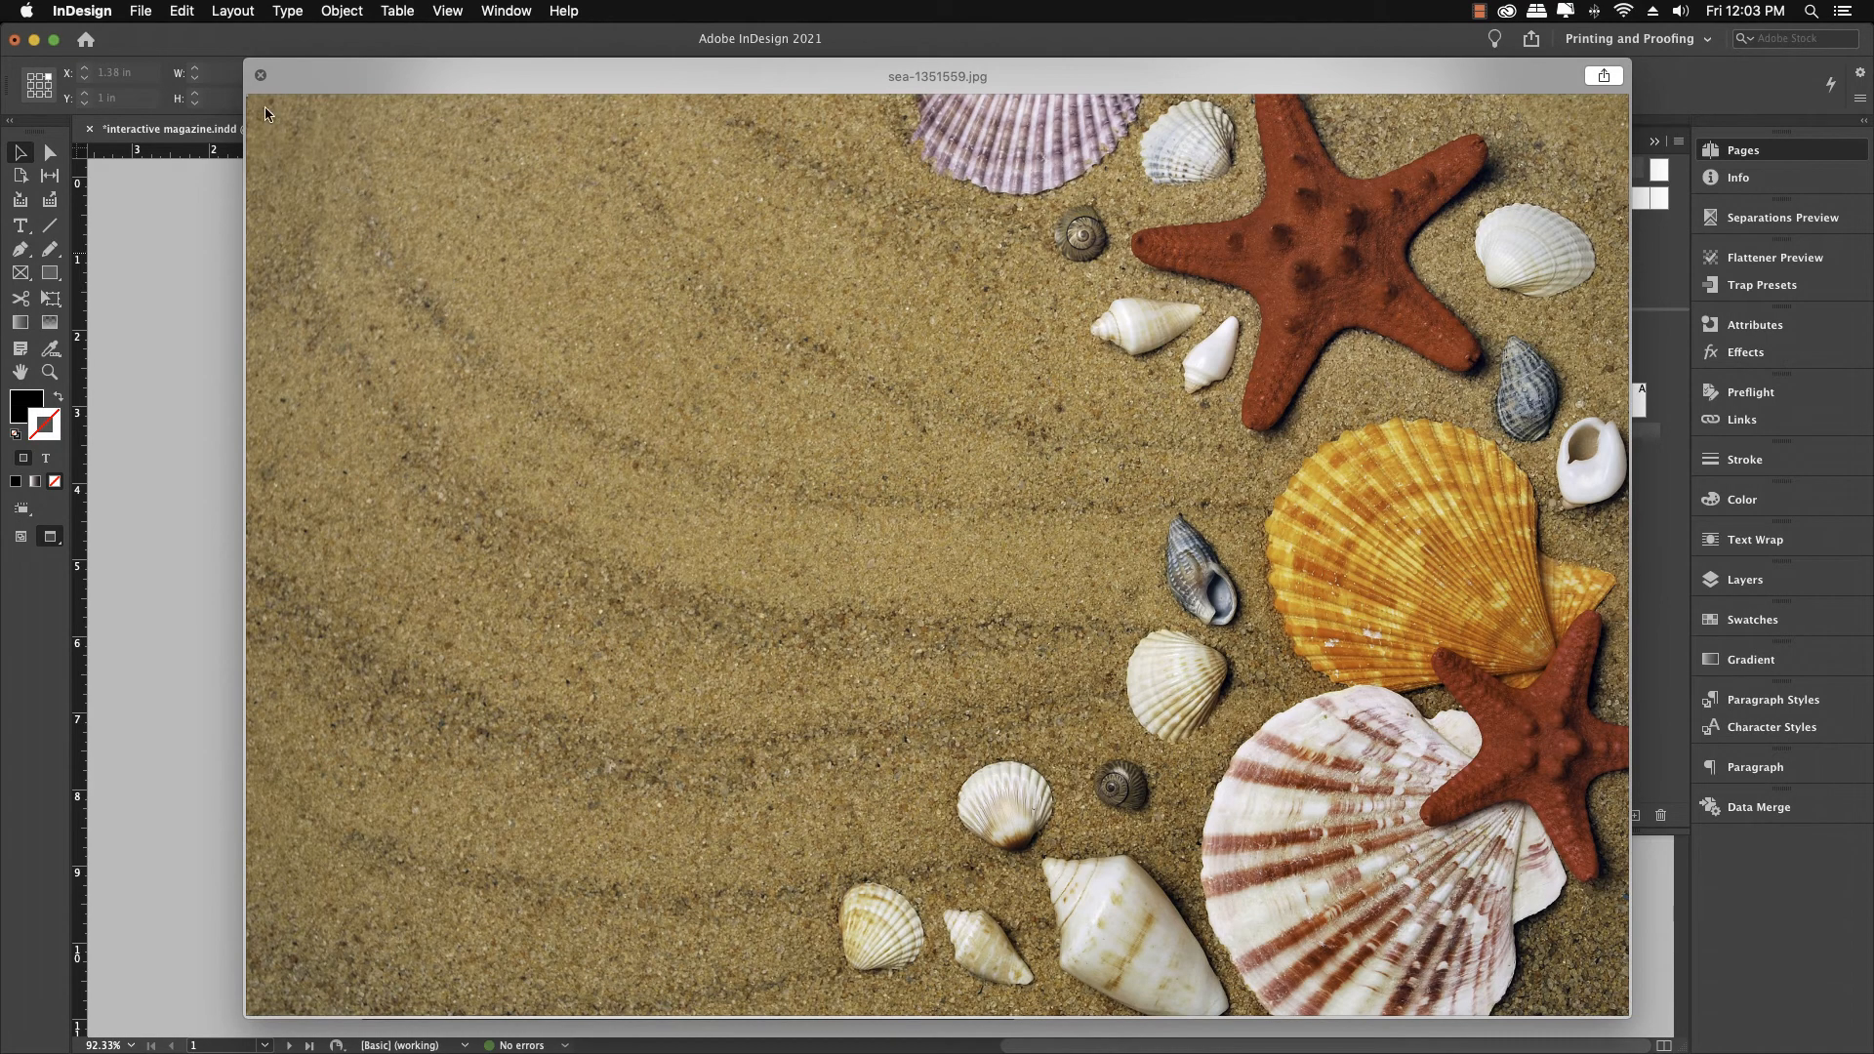
Place sea-1351559.jpg on page 1, drawing a frame about 12.8 by 8.6 in across the page
{"action": "left_click", "coordinate": [259, 76]}
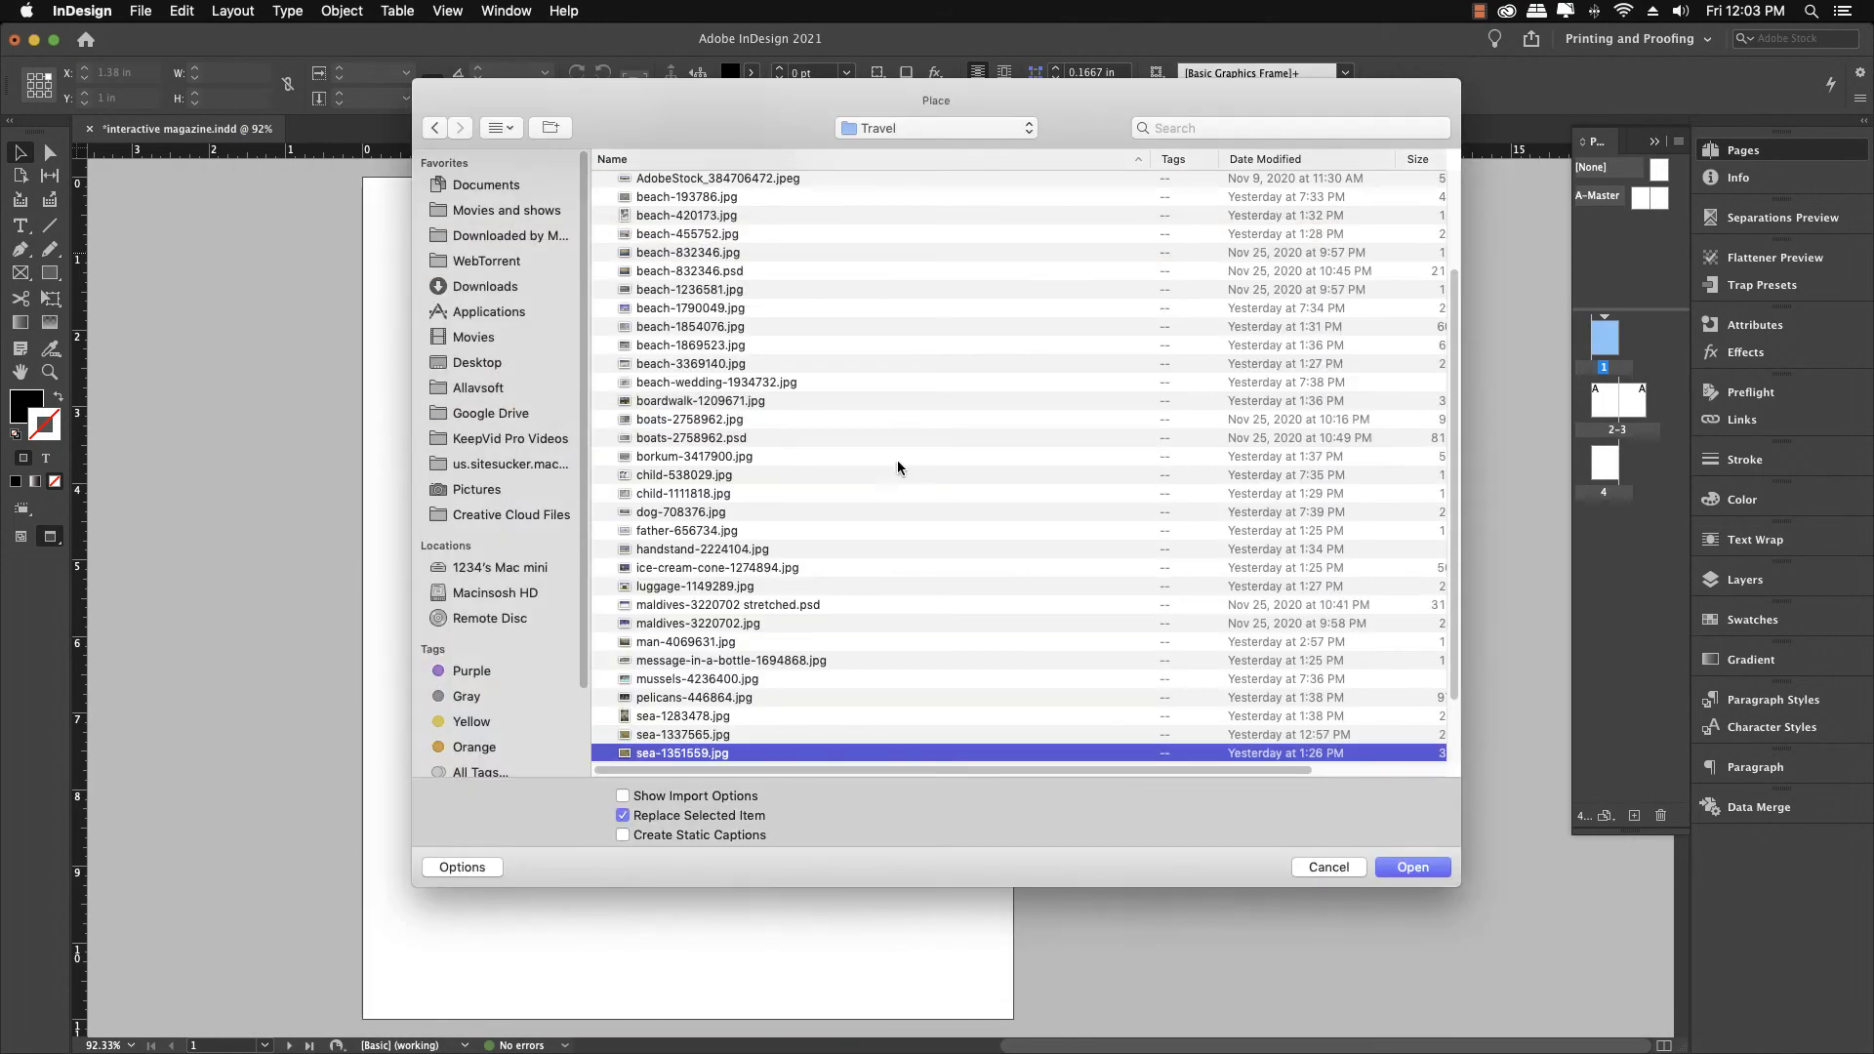
{"action": "left_click", "coordinate": [1382, 865]}
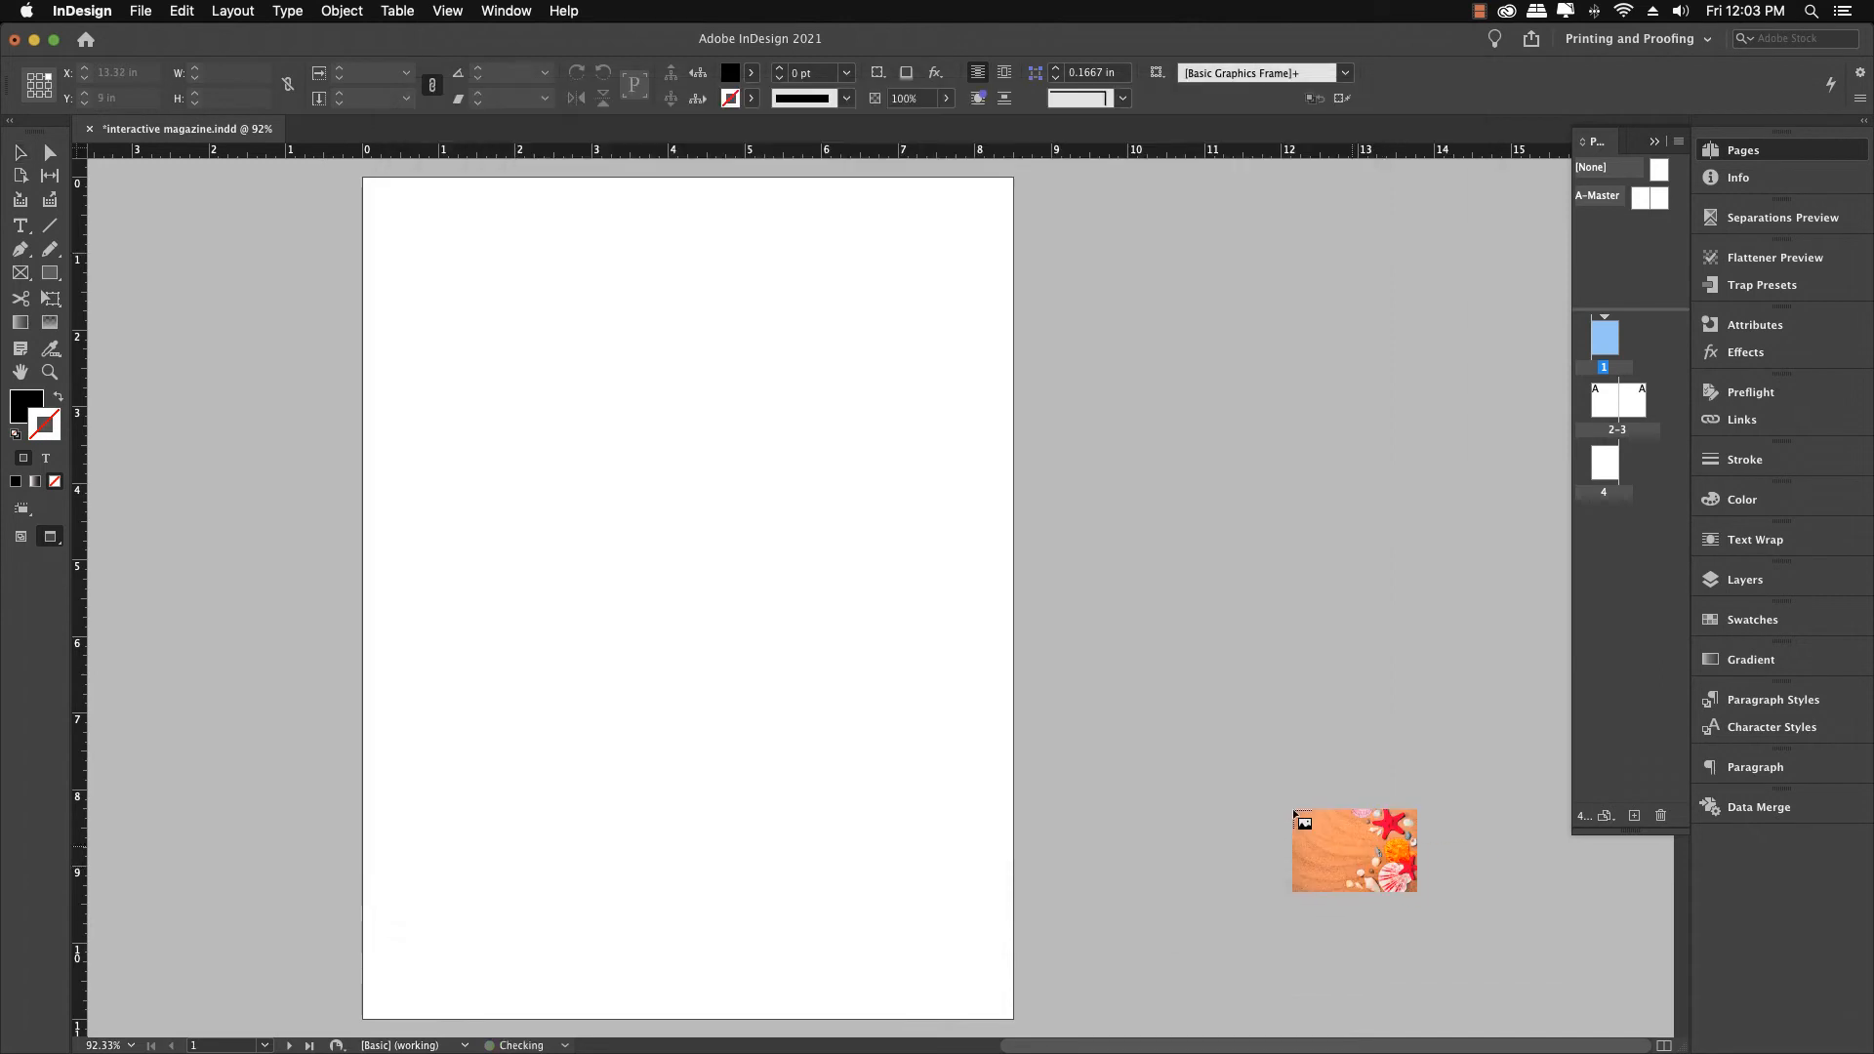
{"action": "left_click_drag", "start_coordinate": [285, 205], "coordinate": [1260, 798]}
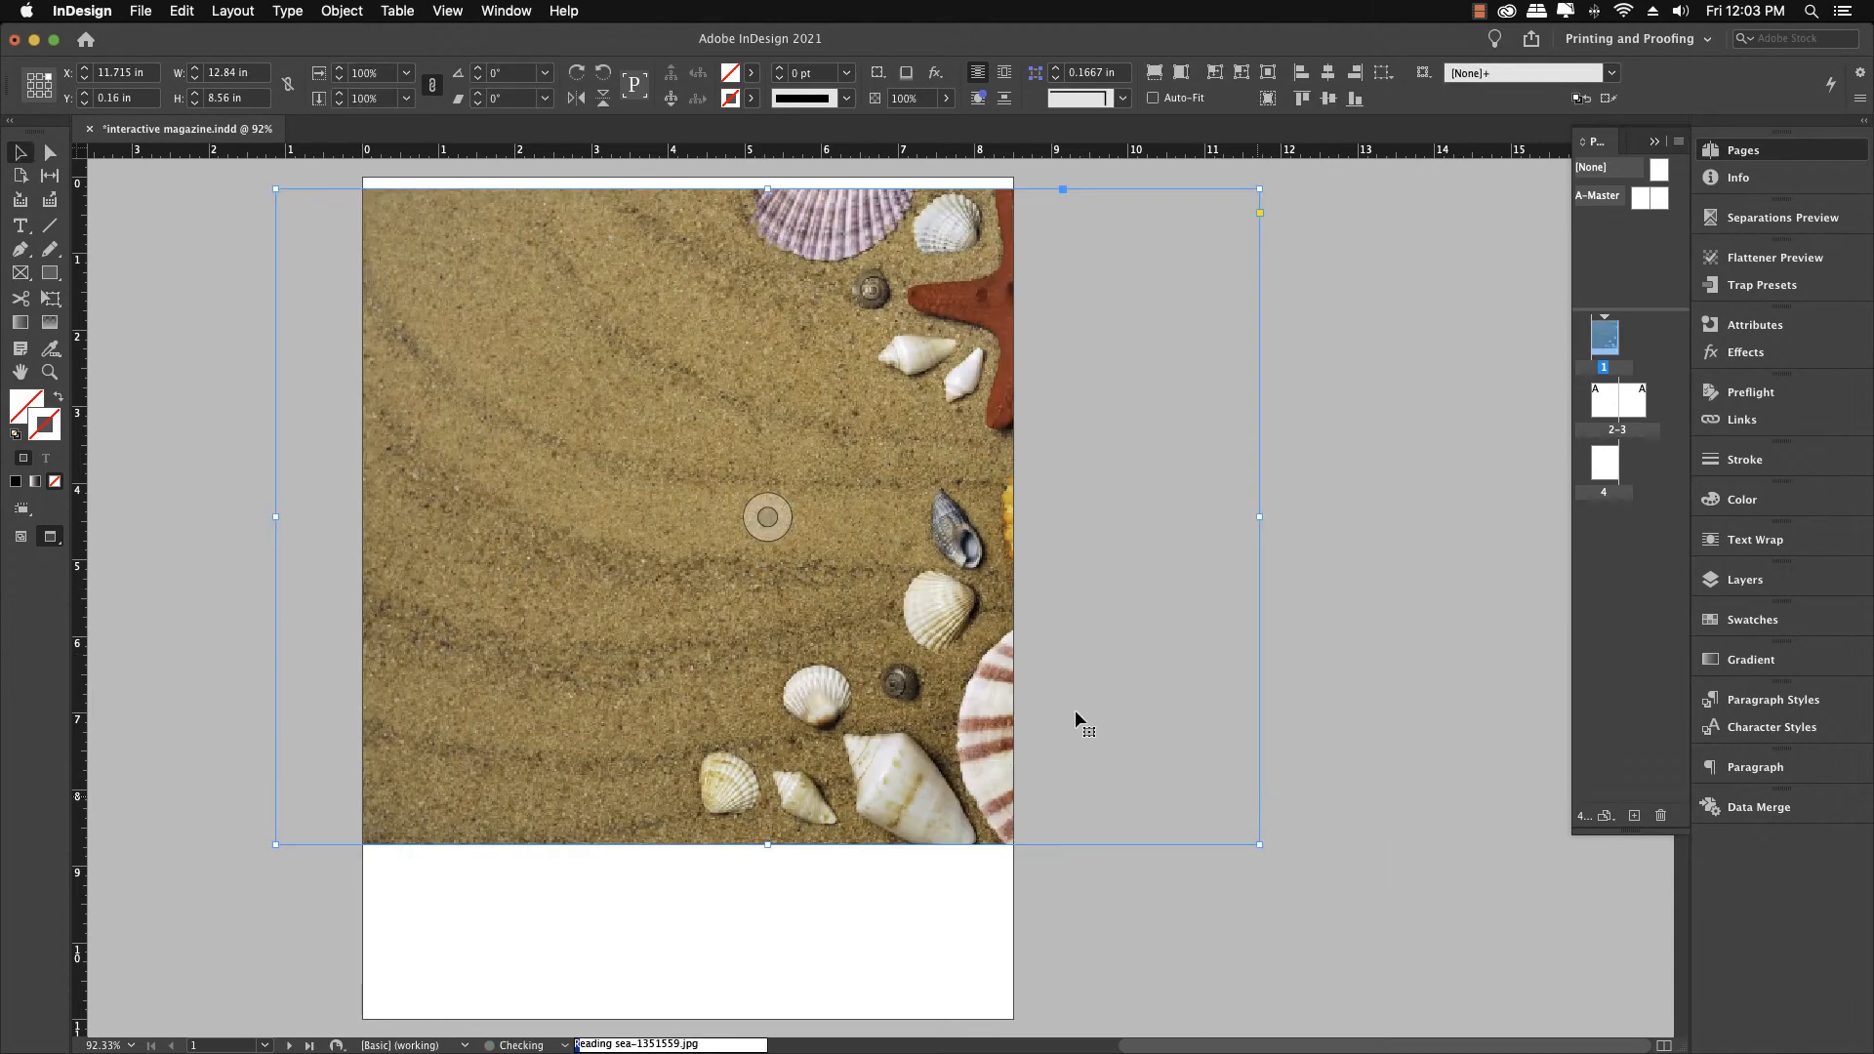
Set the centre reference point, rotate the image frame -90° and shift it left over the page
{"action": "left_click", "coordinate": [39, 85]}
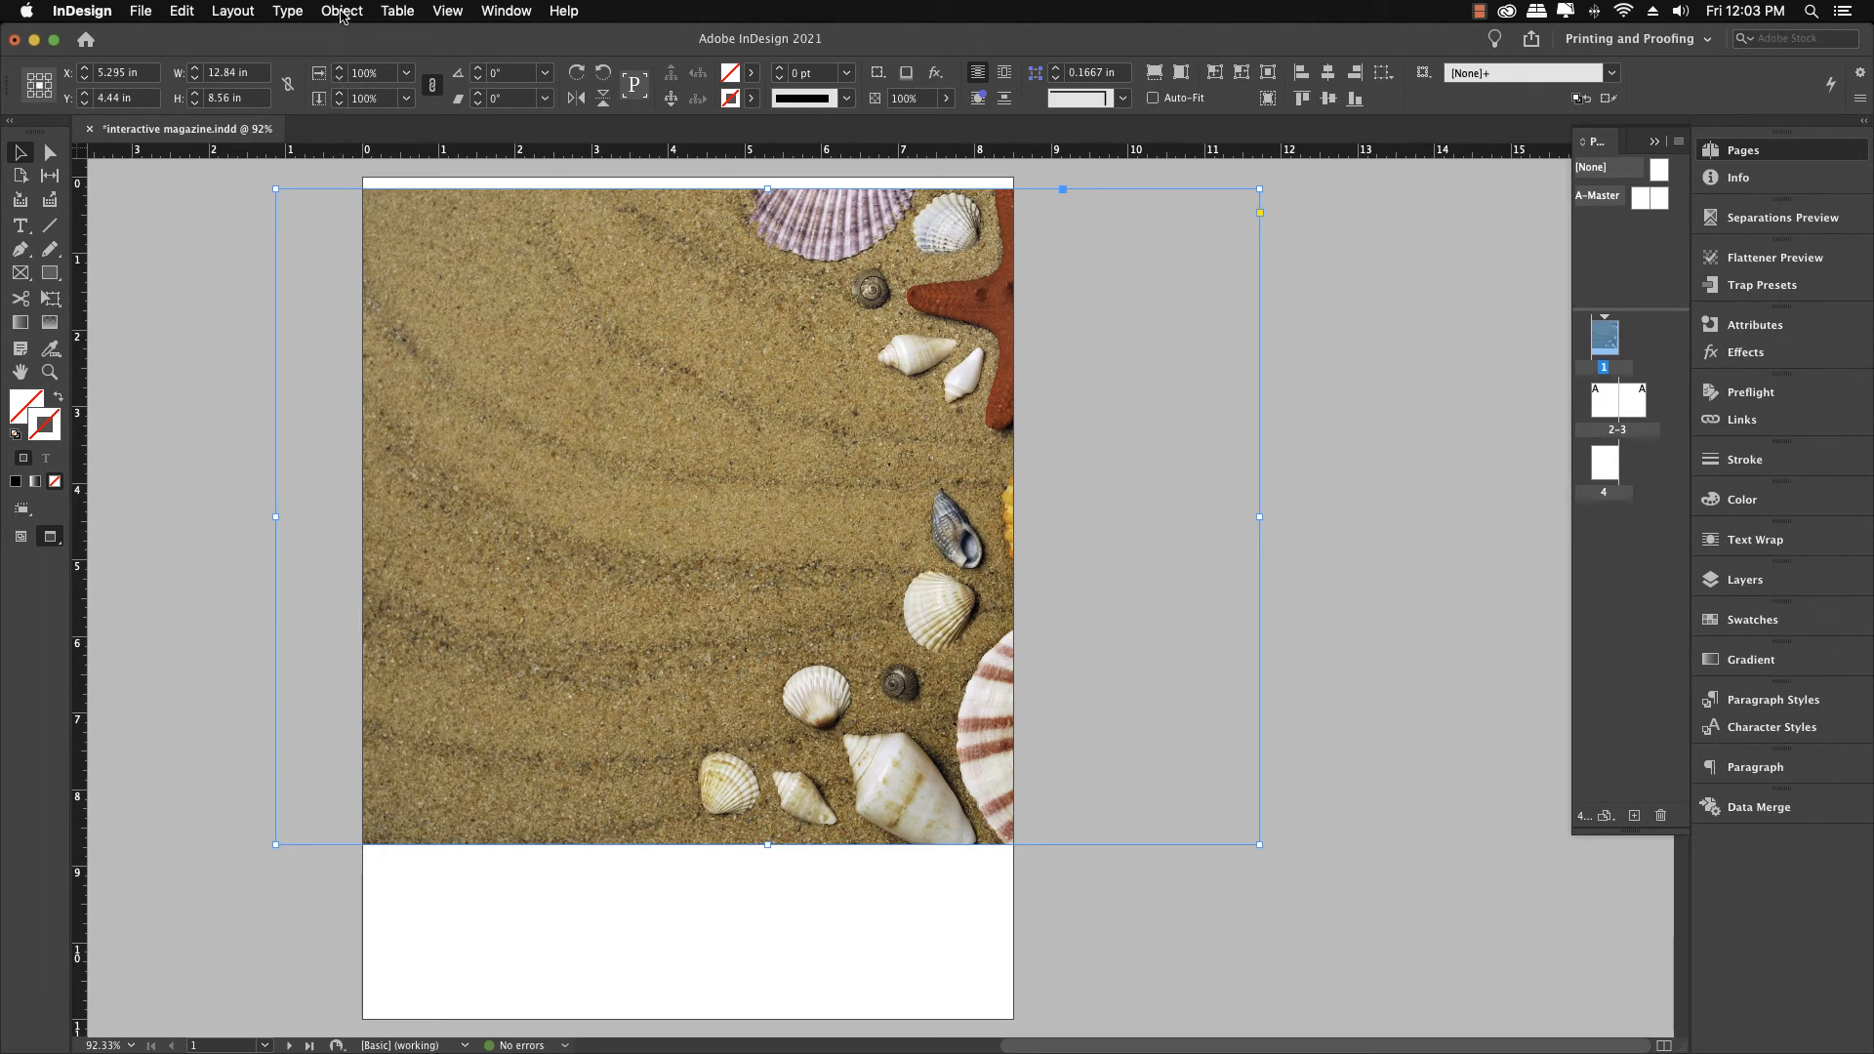
{"action": "left_click", "coordinate": [495, 73]}
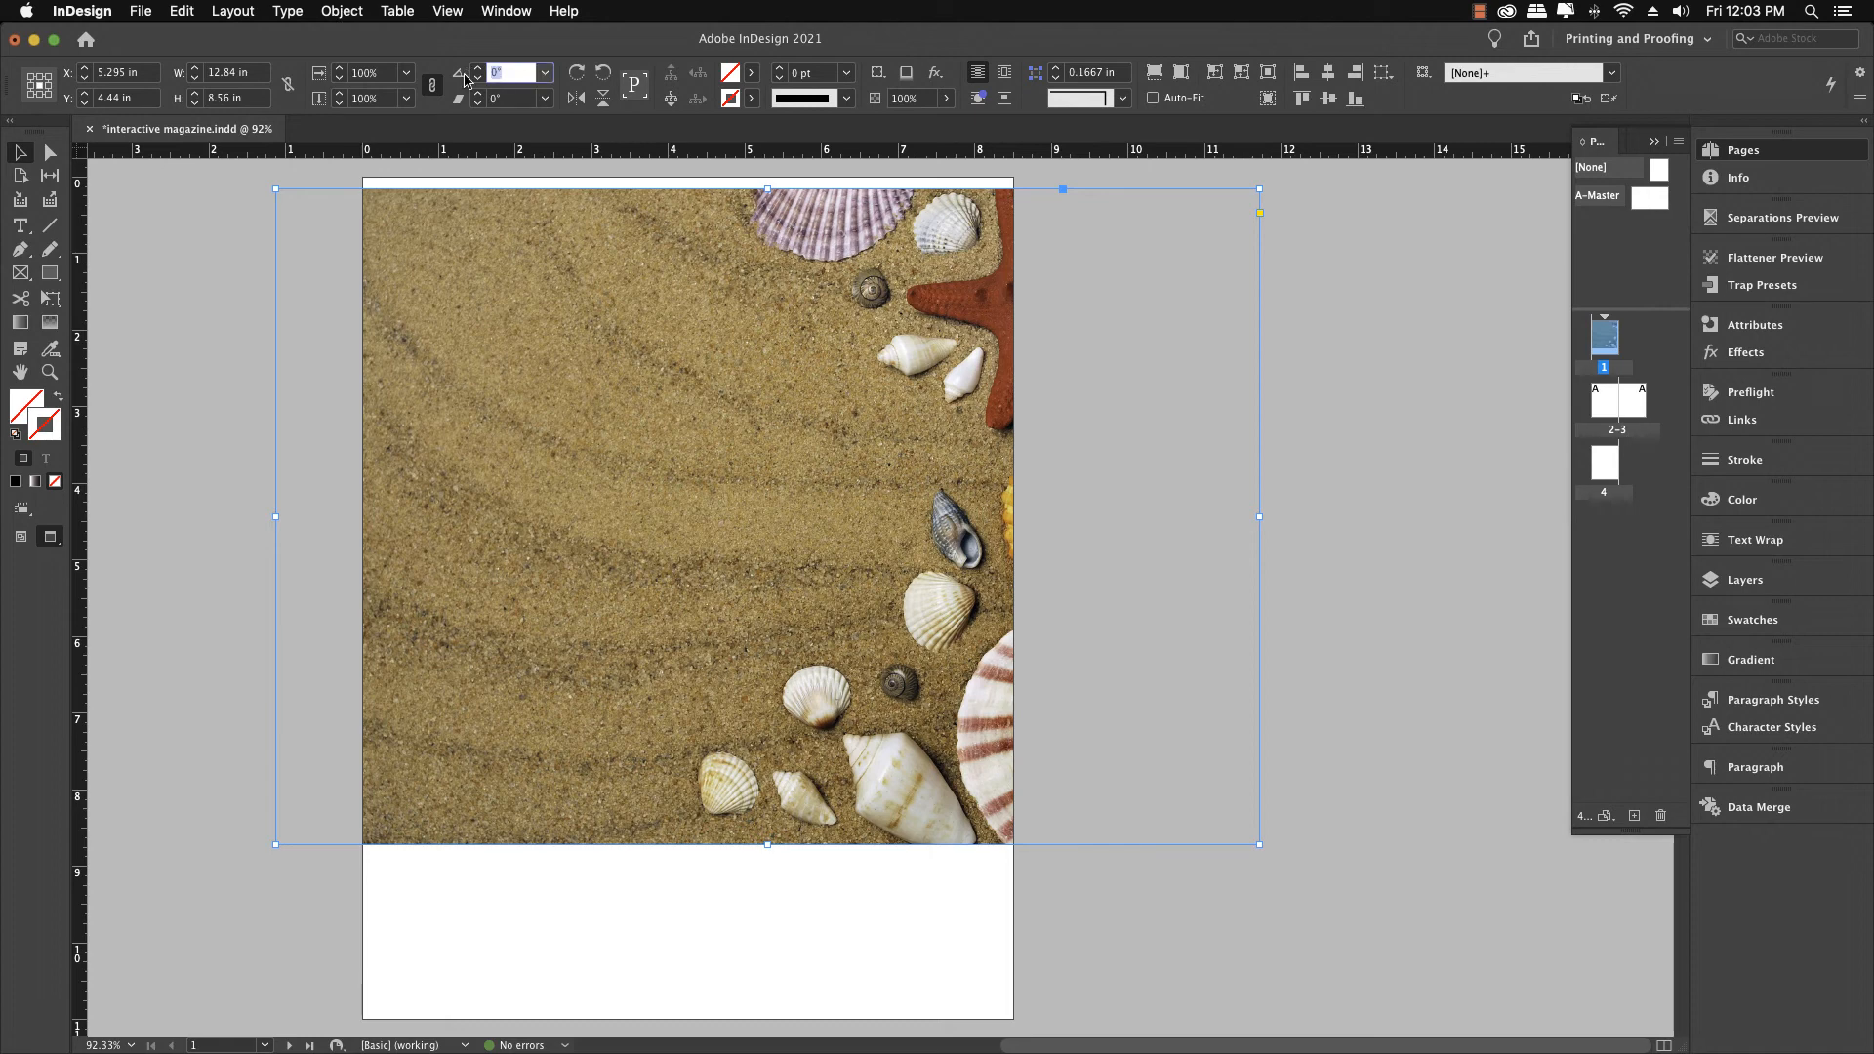
{"action": "type", "text": "-9"}
{"action": "key", "text": "Return"}
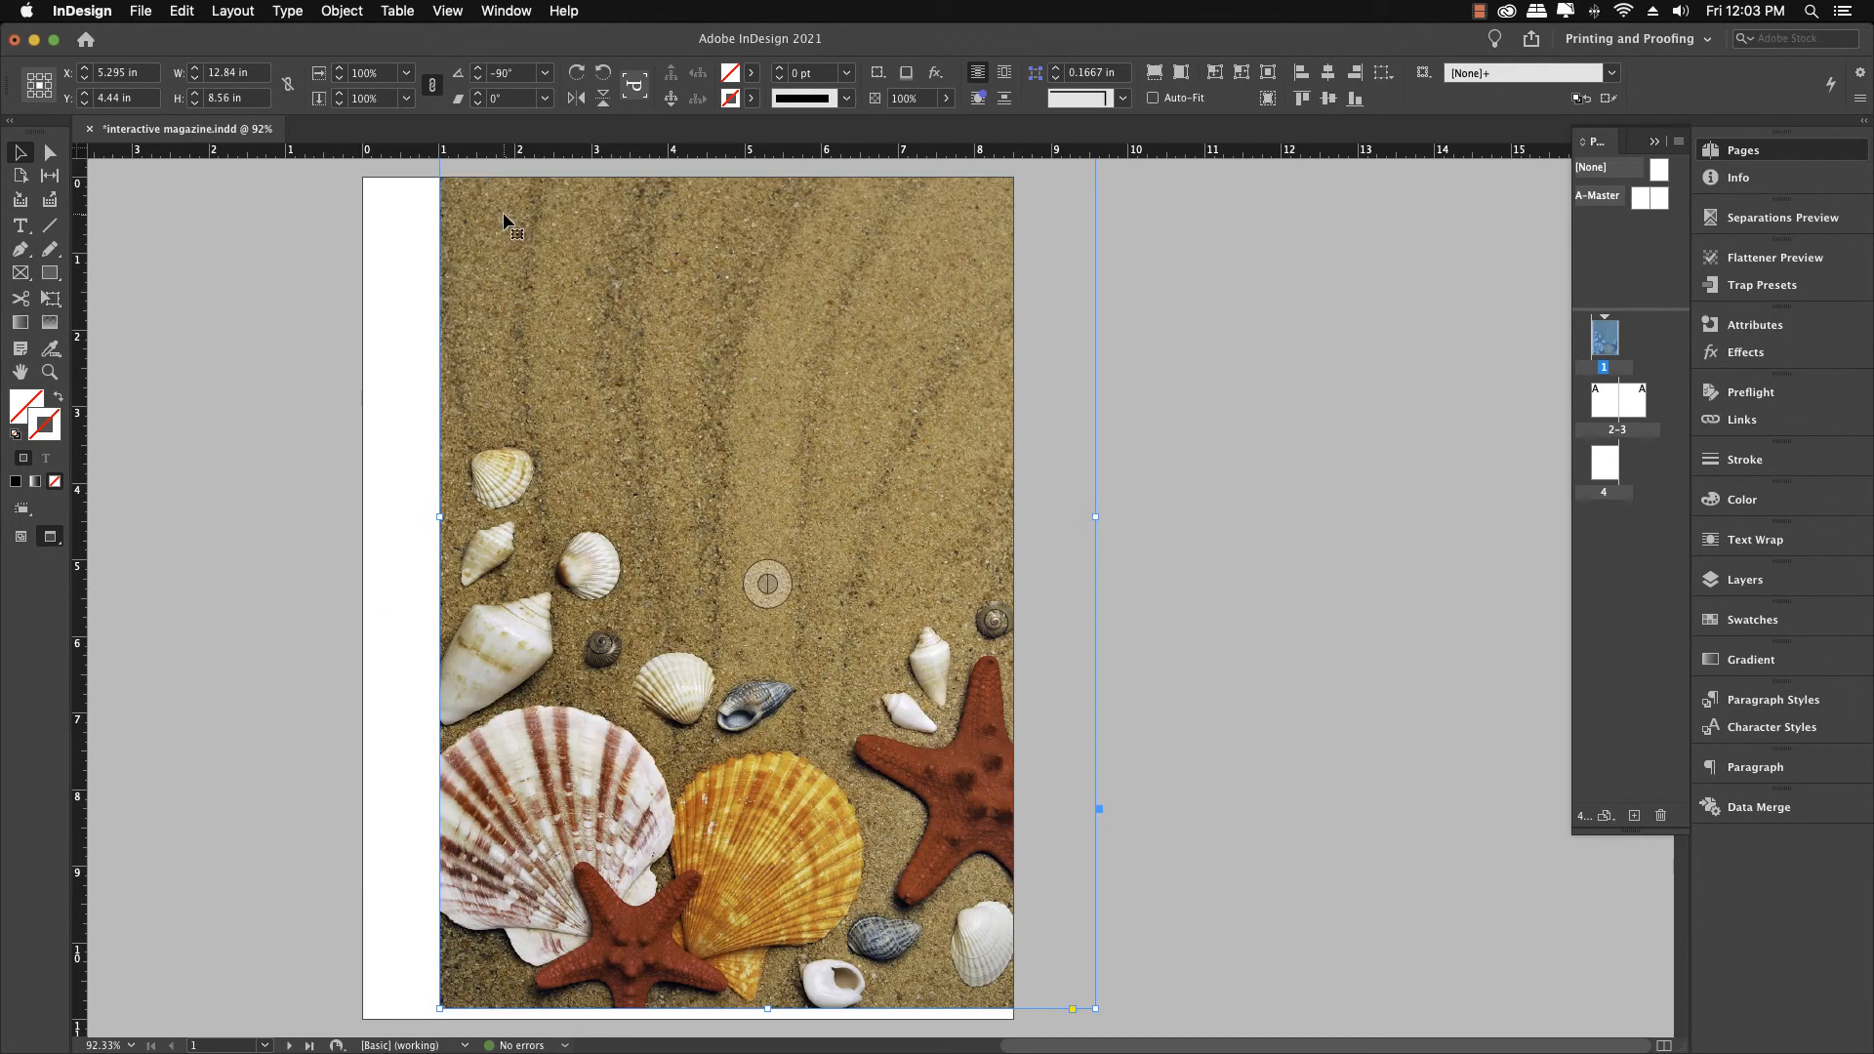
{"action": "left_click_drag", "start_coordinate": [502, 213], "coordinate": [448, 212]}
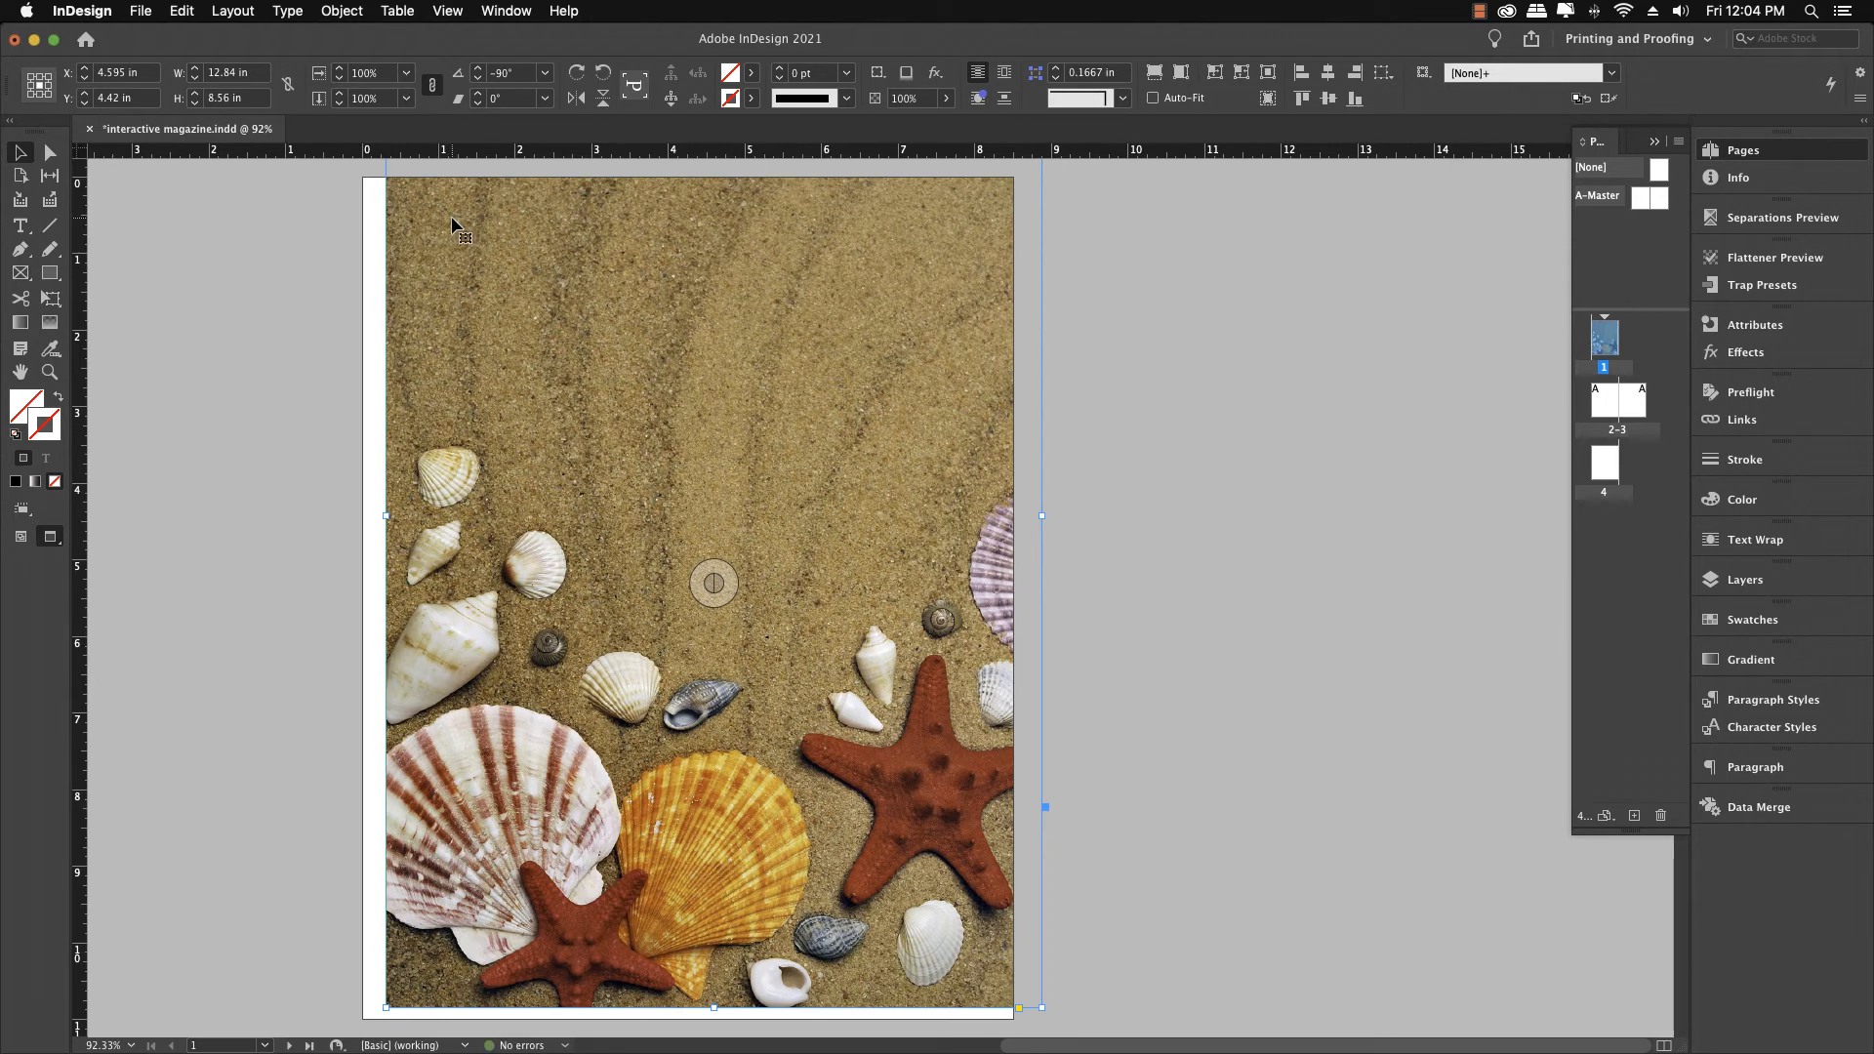
Change the frame's rotation to 90° and move the image so it covers page 1
{"action": "left_click", "coordinate": [500, 73]}
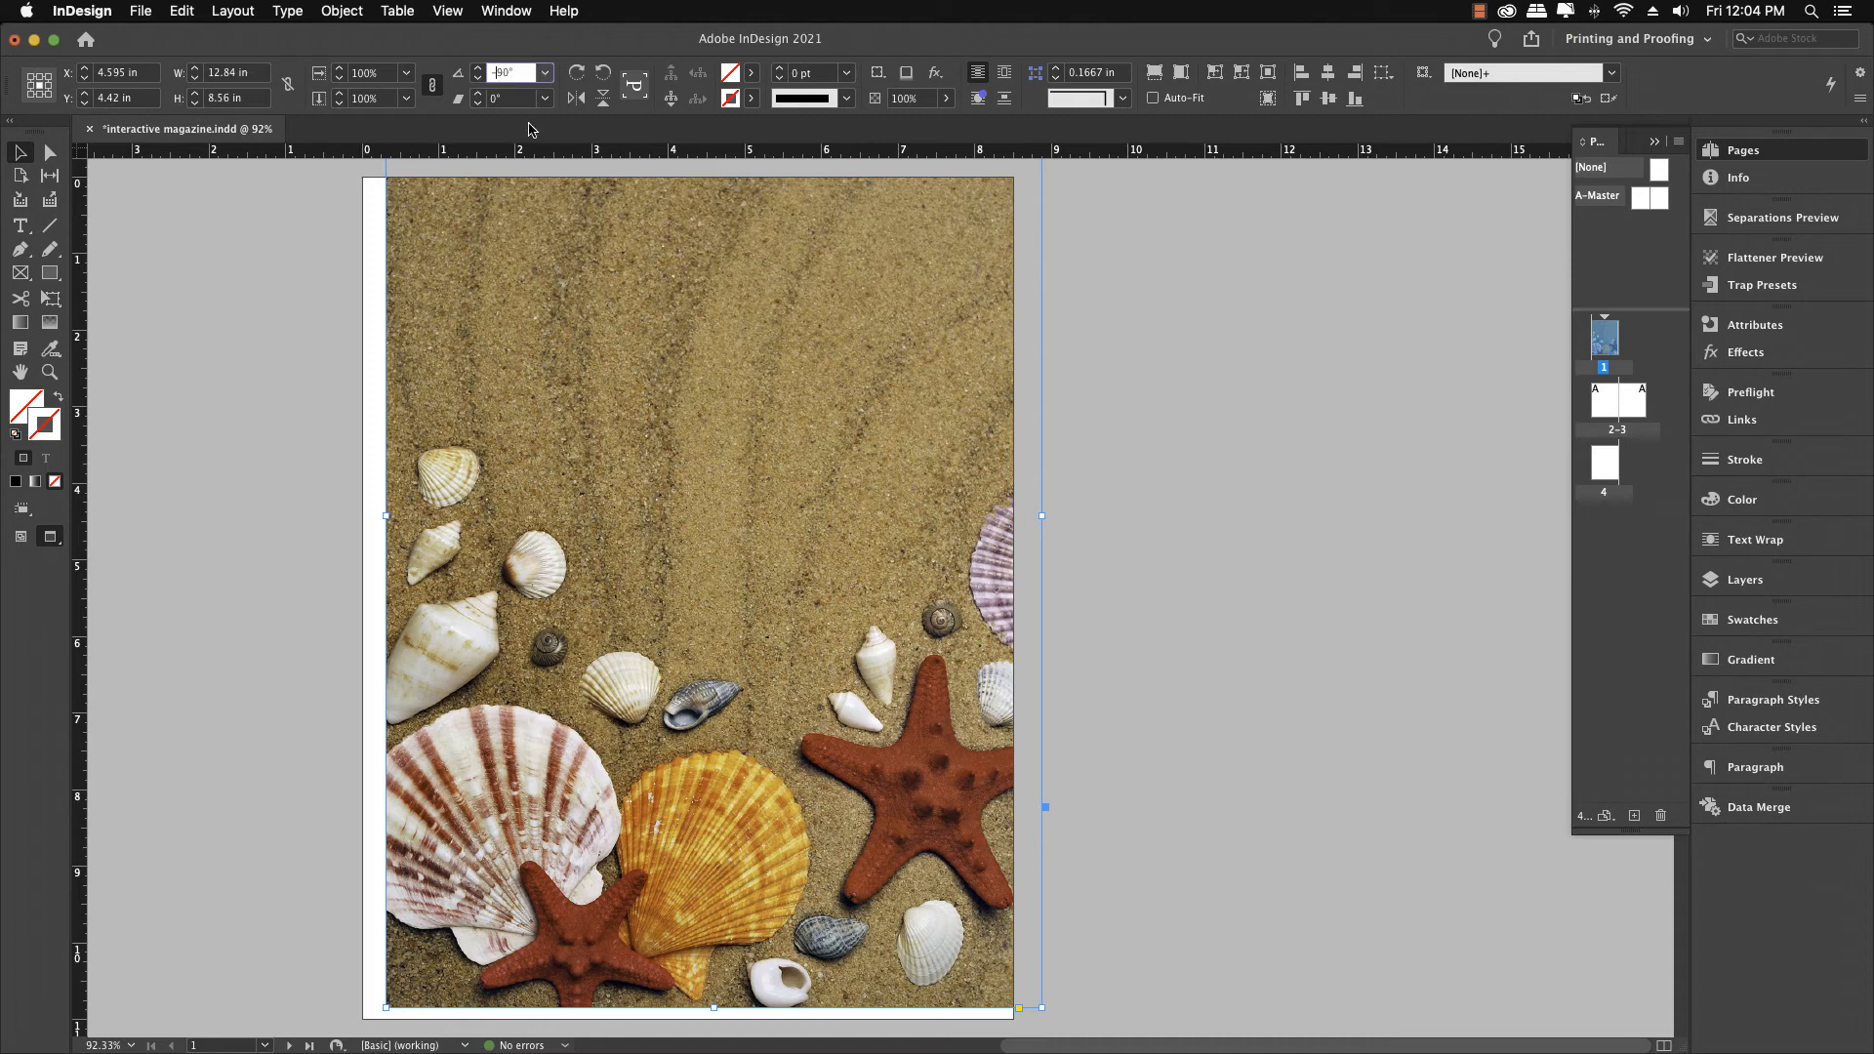
{"action": "key", "text": "BackSpace"}
{"action": "key", "text": "Return"}
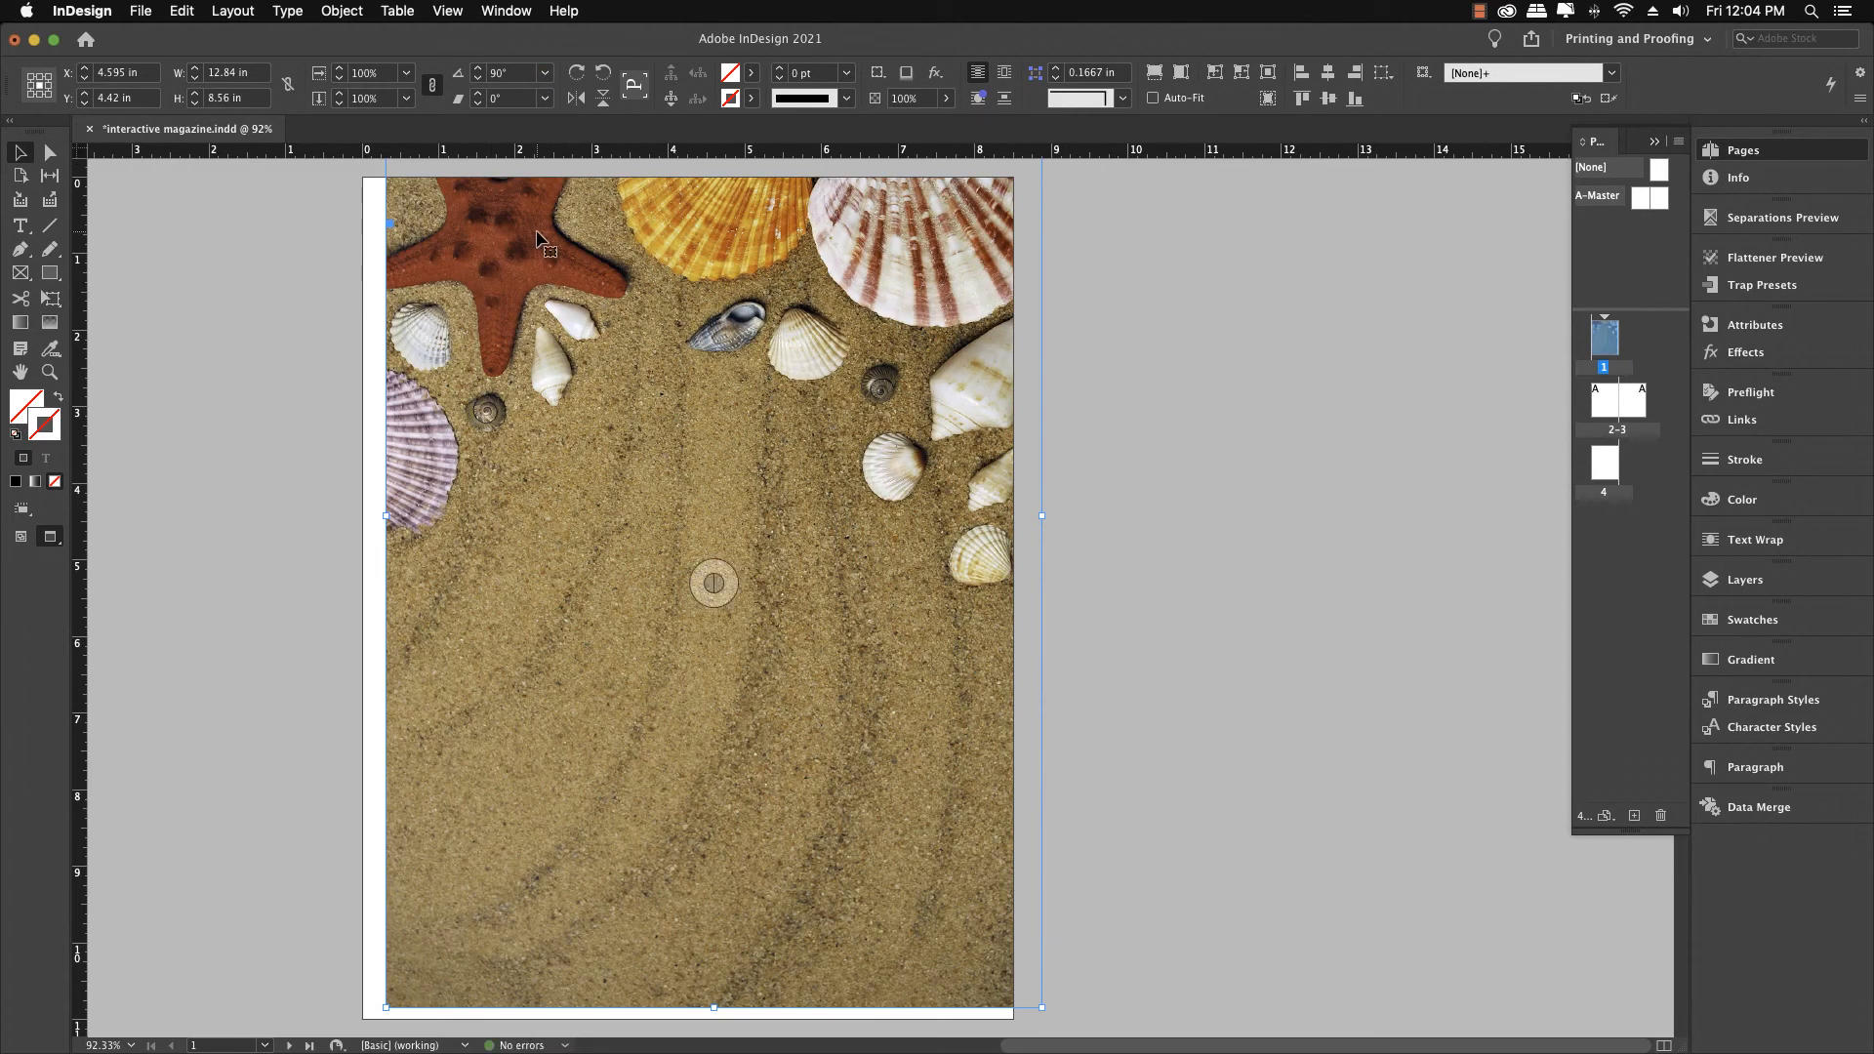
{"action": "left_click_drag", "start_coordinate": [536, 238], "coordinate": [518, 367]}
{"action": "left_click_drag", "start_coordinate": [521, 292], "coordinate": [524, 317]}
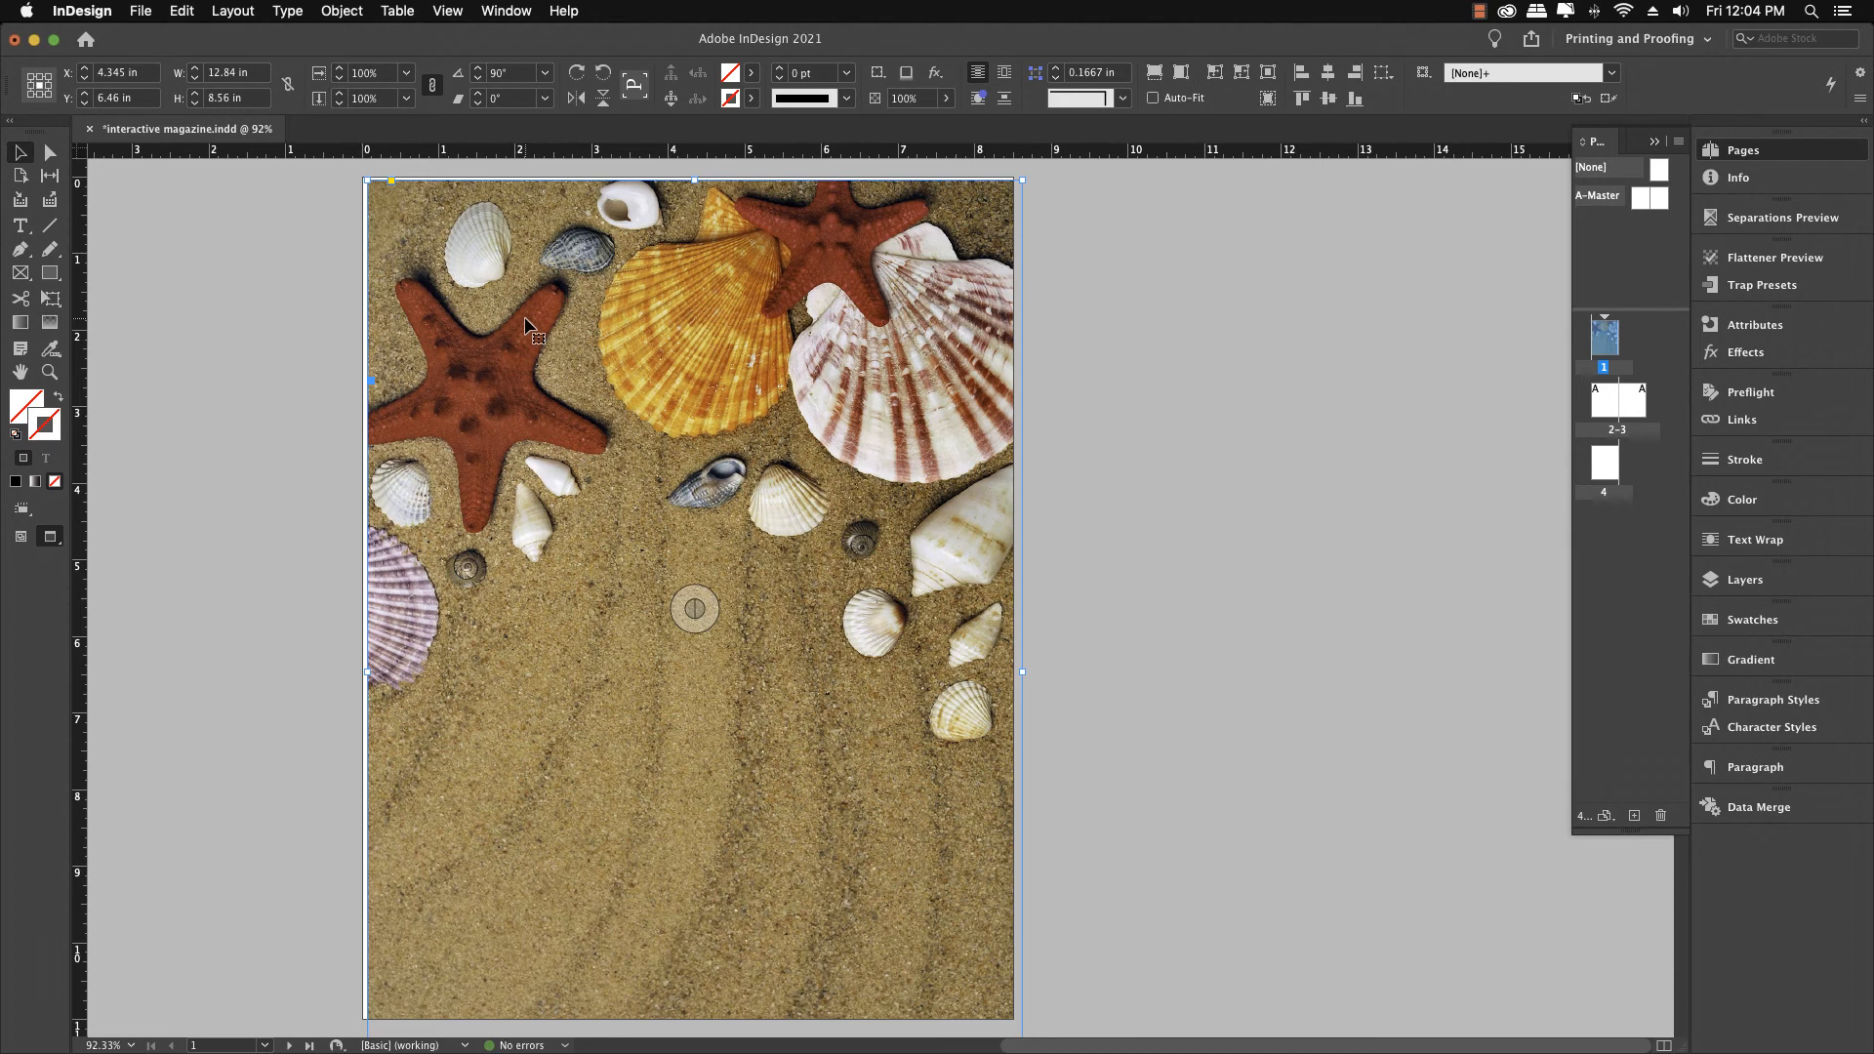
Move the sand-and-shells image up and left so its top-left corner sits at the bleed corner, -0.125 in
{"action": "key", "text": "w"}
{"action": "left_click_drag", "start_coordinate": [527, 325], "coordinate": [505, 309]}
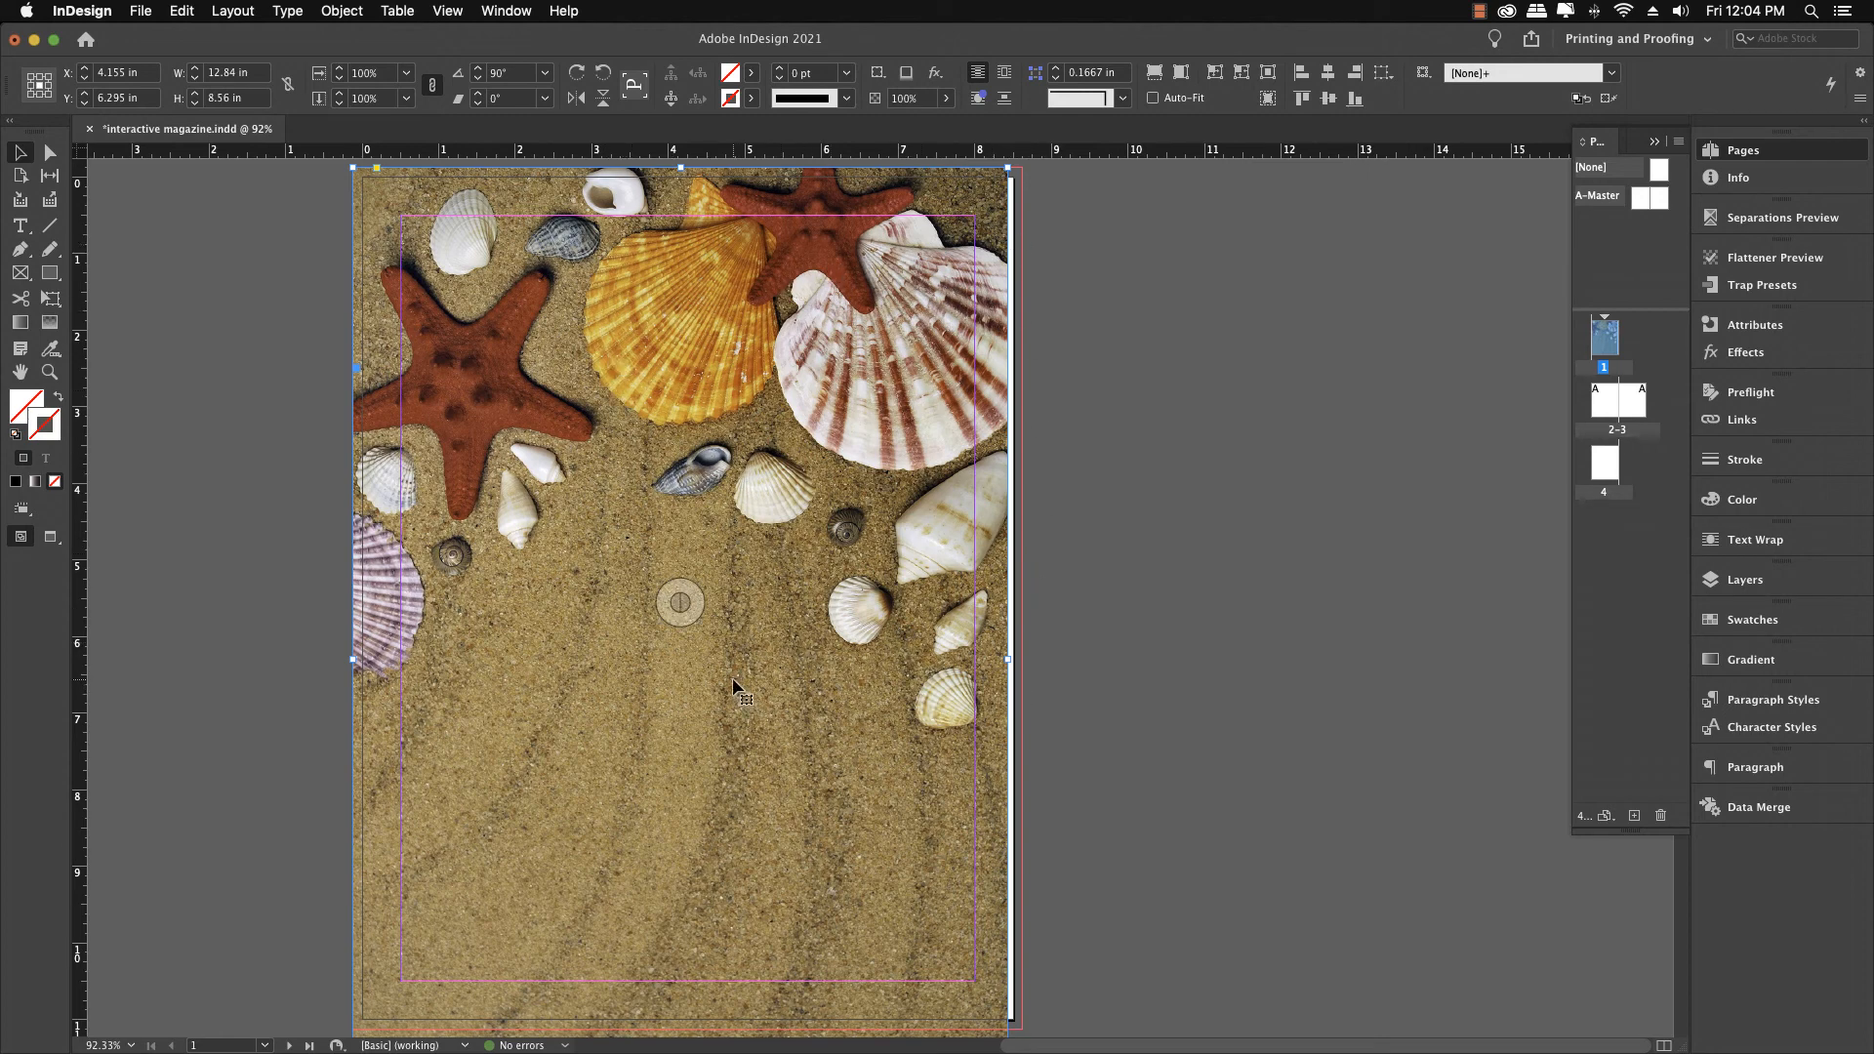
{"action": "left_click", "coordinate": [30, 76]}
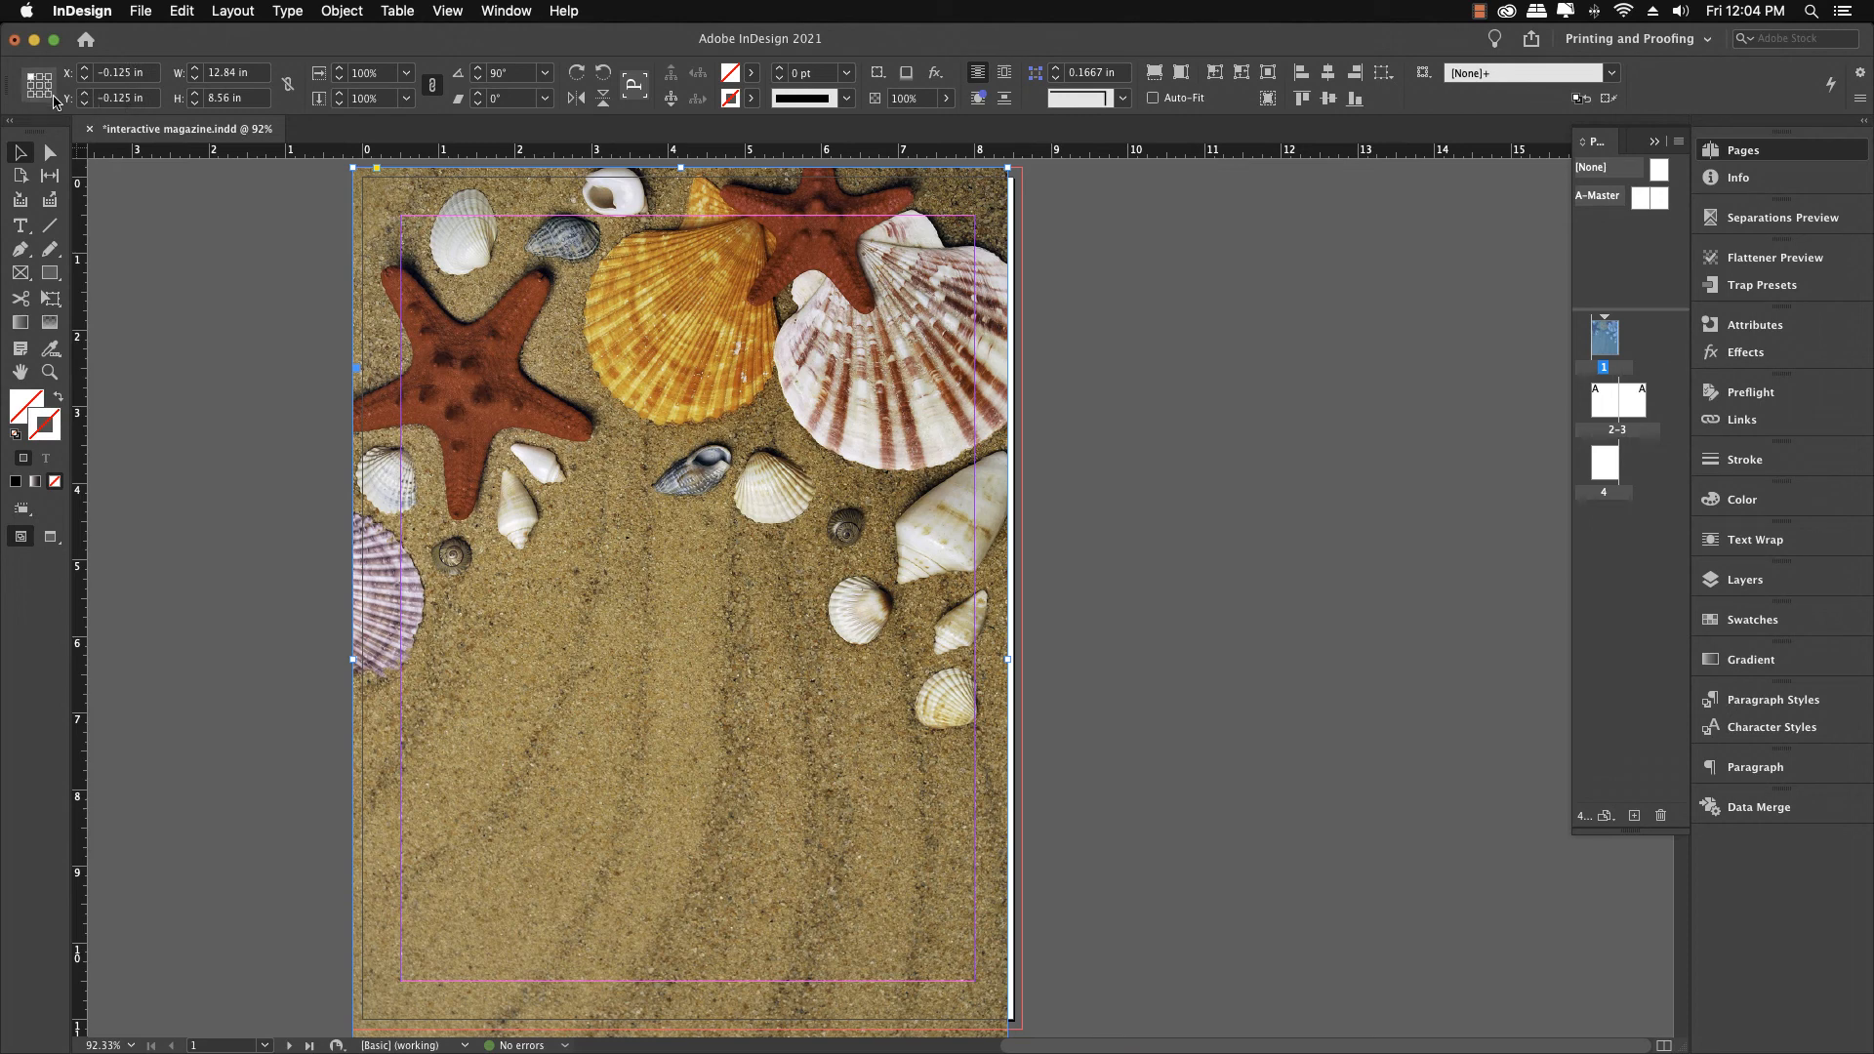
Nudge the image's horizontal scale up two steps so it covers the full page width including bleed
{"action": "left_click", "coordinate": [322, 79]}
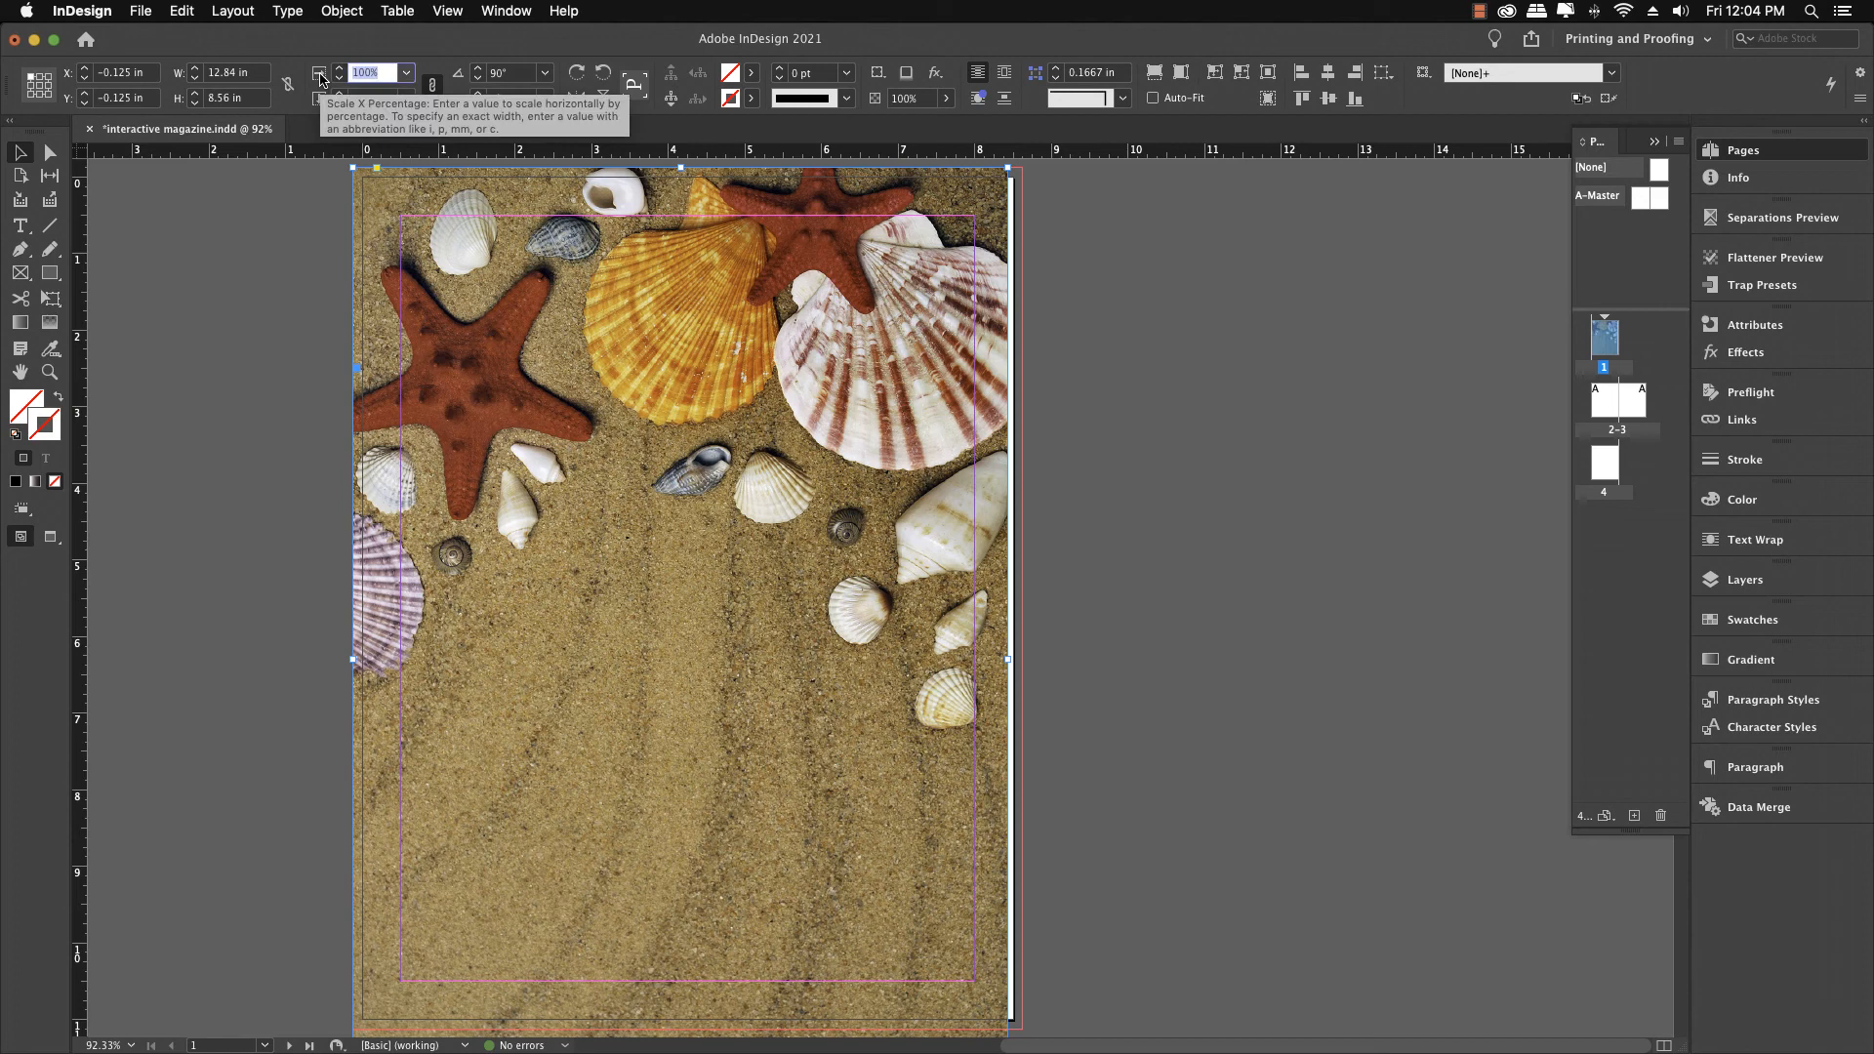
{"action": "key", "text": "Up"}
{"action": "key", "text": "Up"}
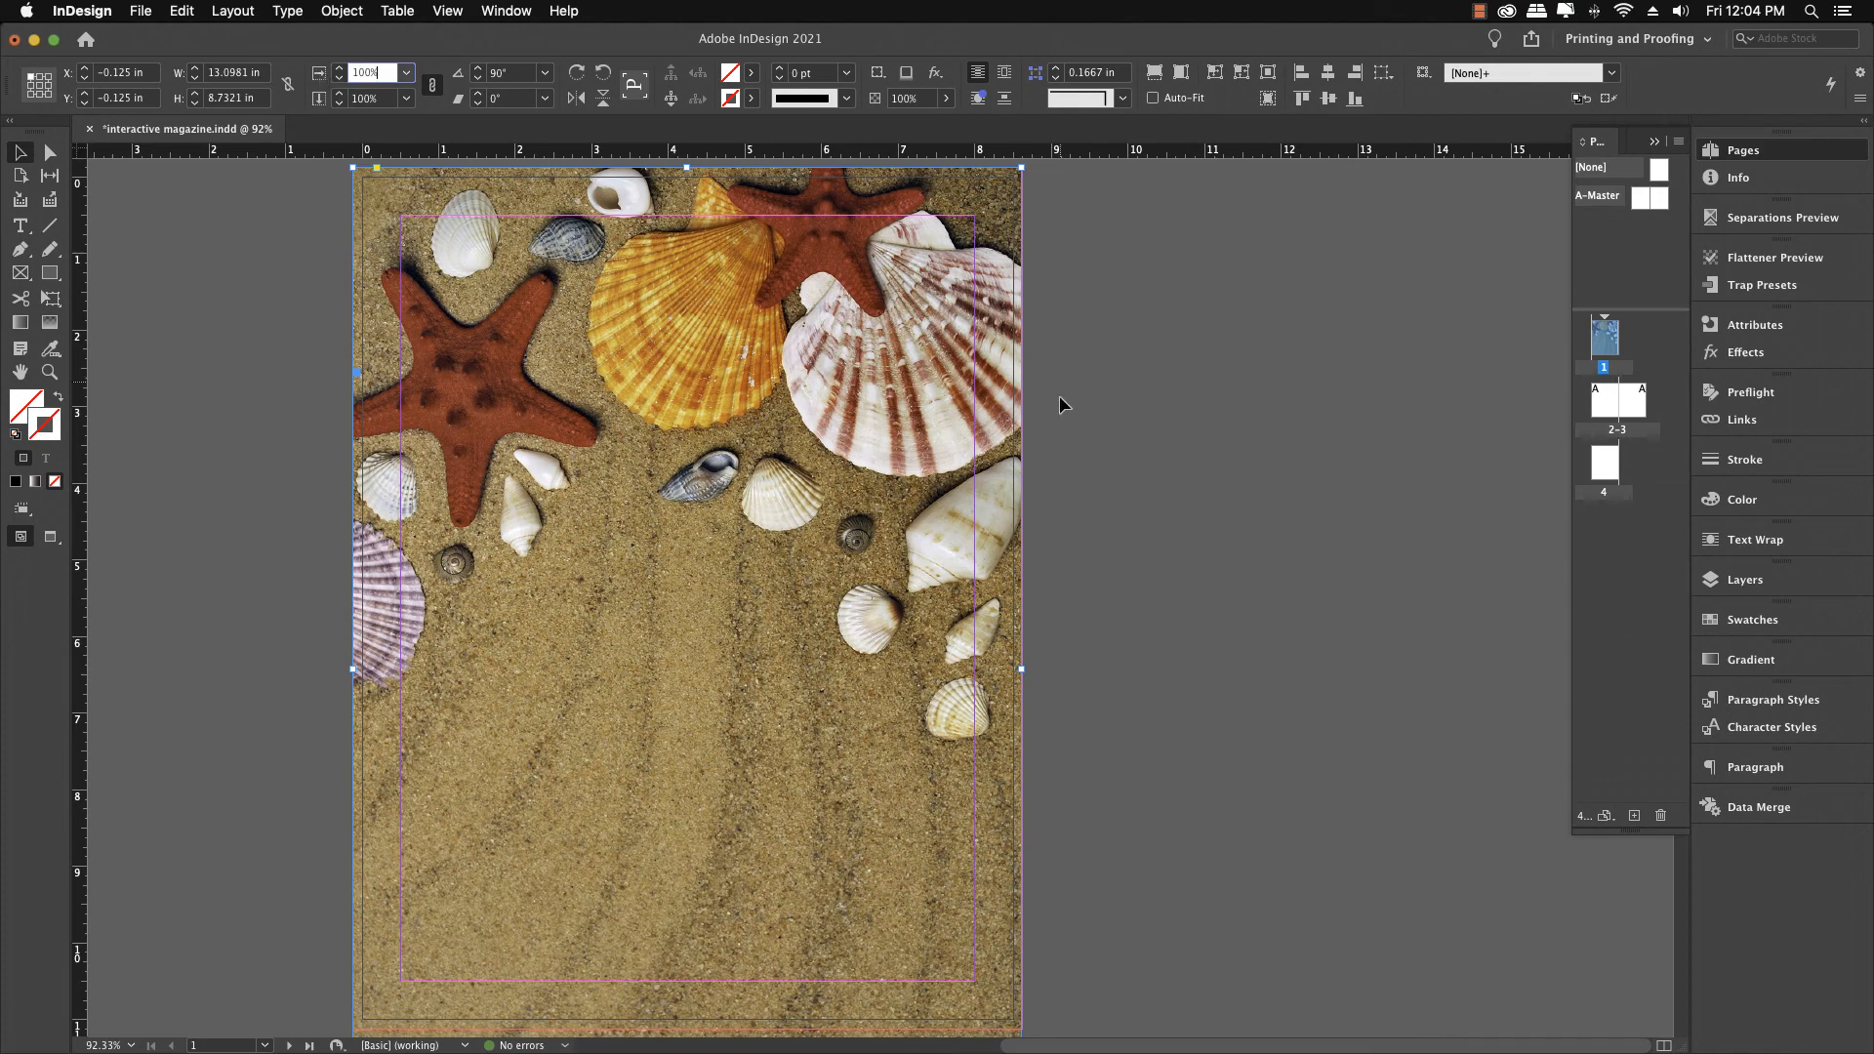
Trim the image frame's bottom edge up to page 1's bottom bleed line, then deselect it
{"action": "scroll", "coordinate": [1056, 415], "scroll_direction": "down", "scroll_amount": 10}
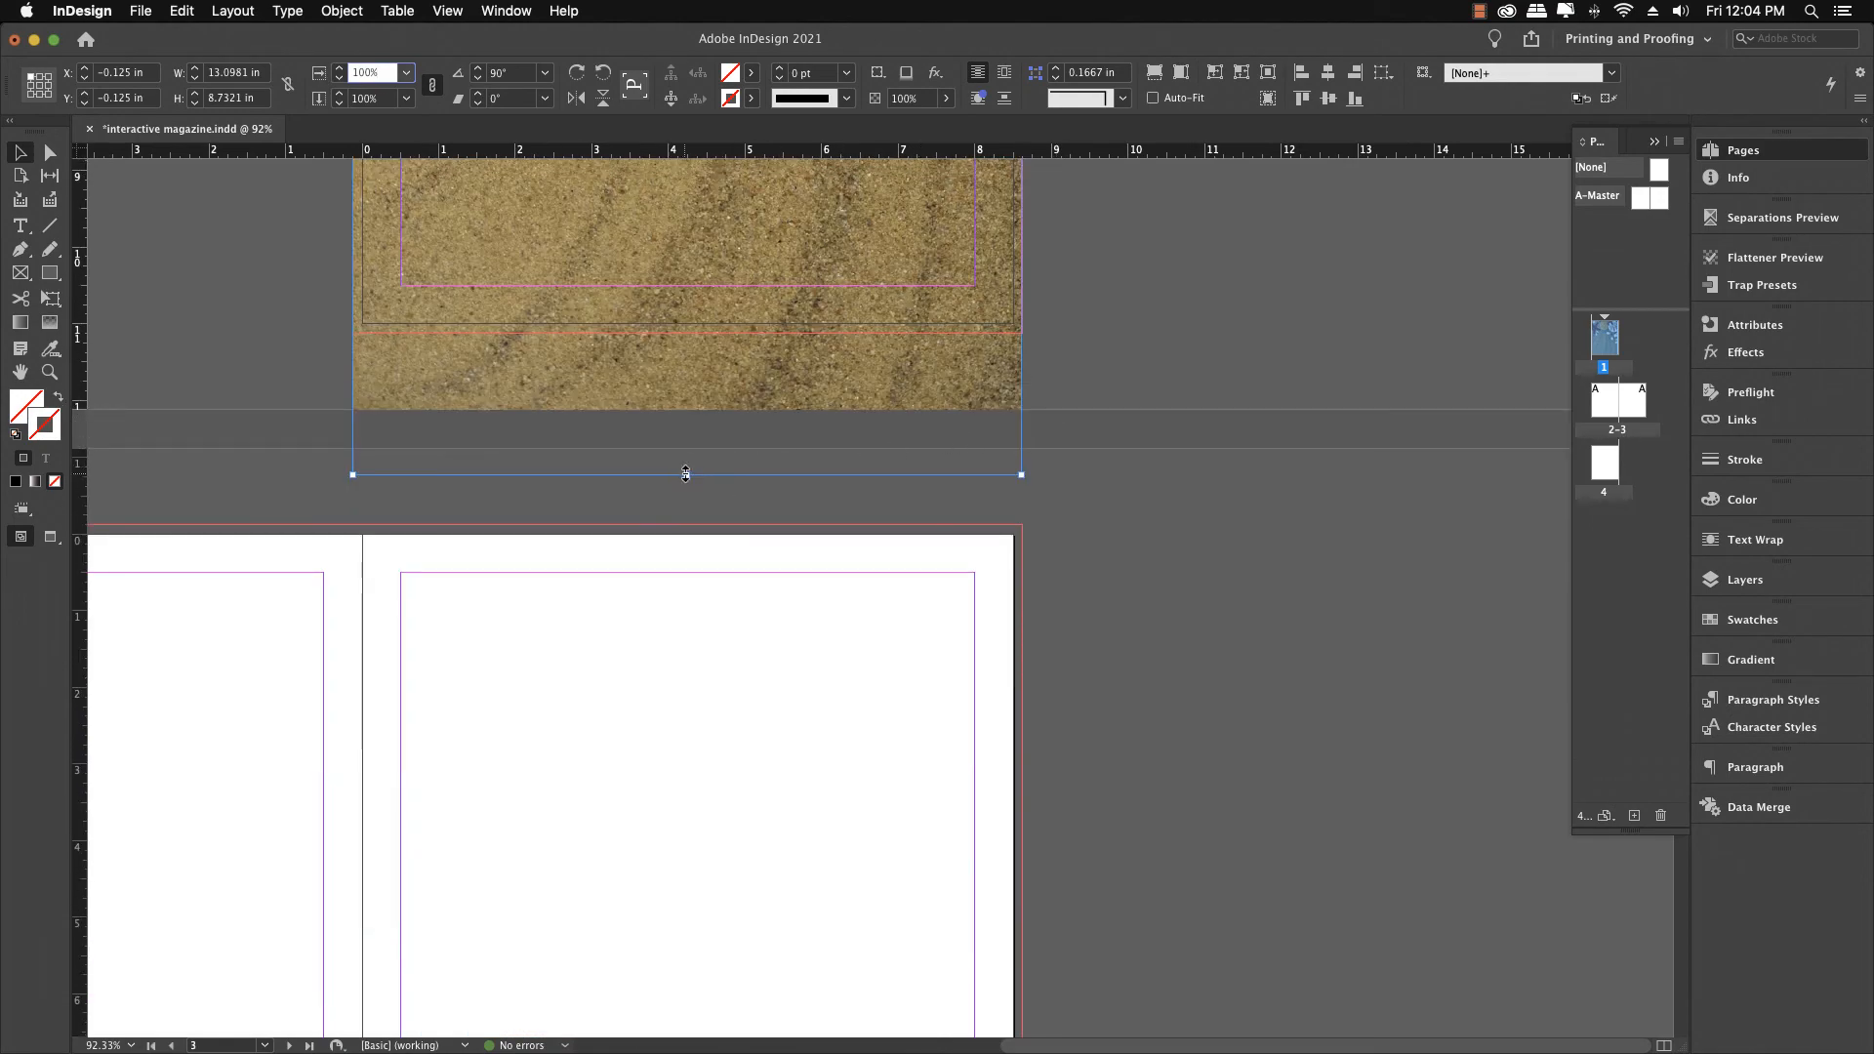
{"action": "left_click_drag", "start_coordinate": [686, 475], "coordinate": [687, 332]}
{"action": "left_click", "coordinate": [1123, 361]}
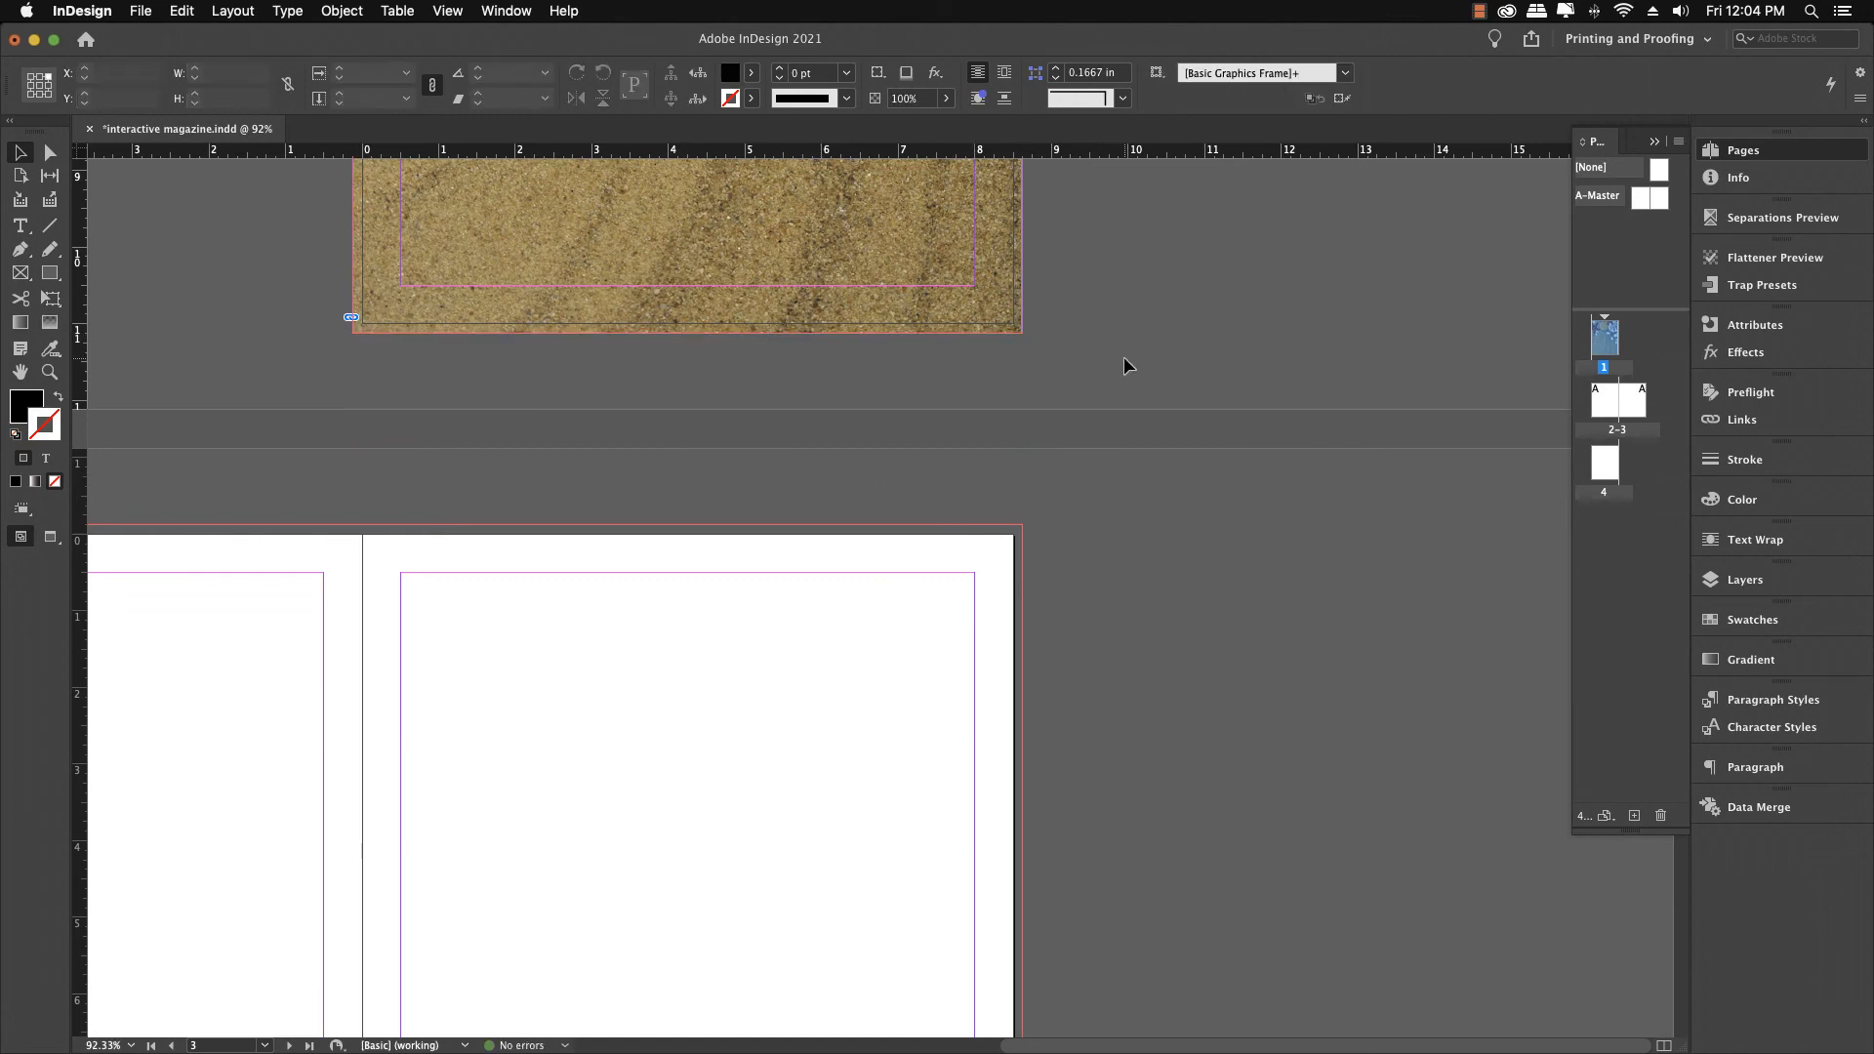
Review page 1's finished background in Preview mode
{"action": "scroll", "coordinate": [1124, 361], "scroll_direction": "up", "scroll_amount": 10}
{"action": "scroll", "coordinate": [1124, 365], "scroll_direction": "left", "scroll_amount": 4}
{"action": "scroll", "coordinate": [1124, 365], "scroll_direction": "down", "scroll_amount": 2}
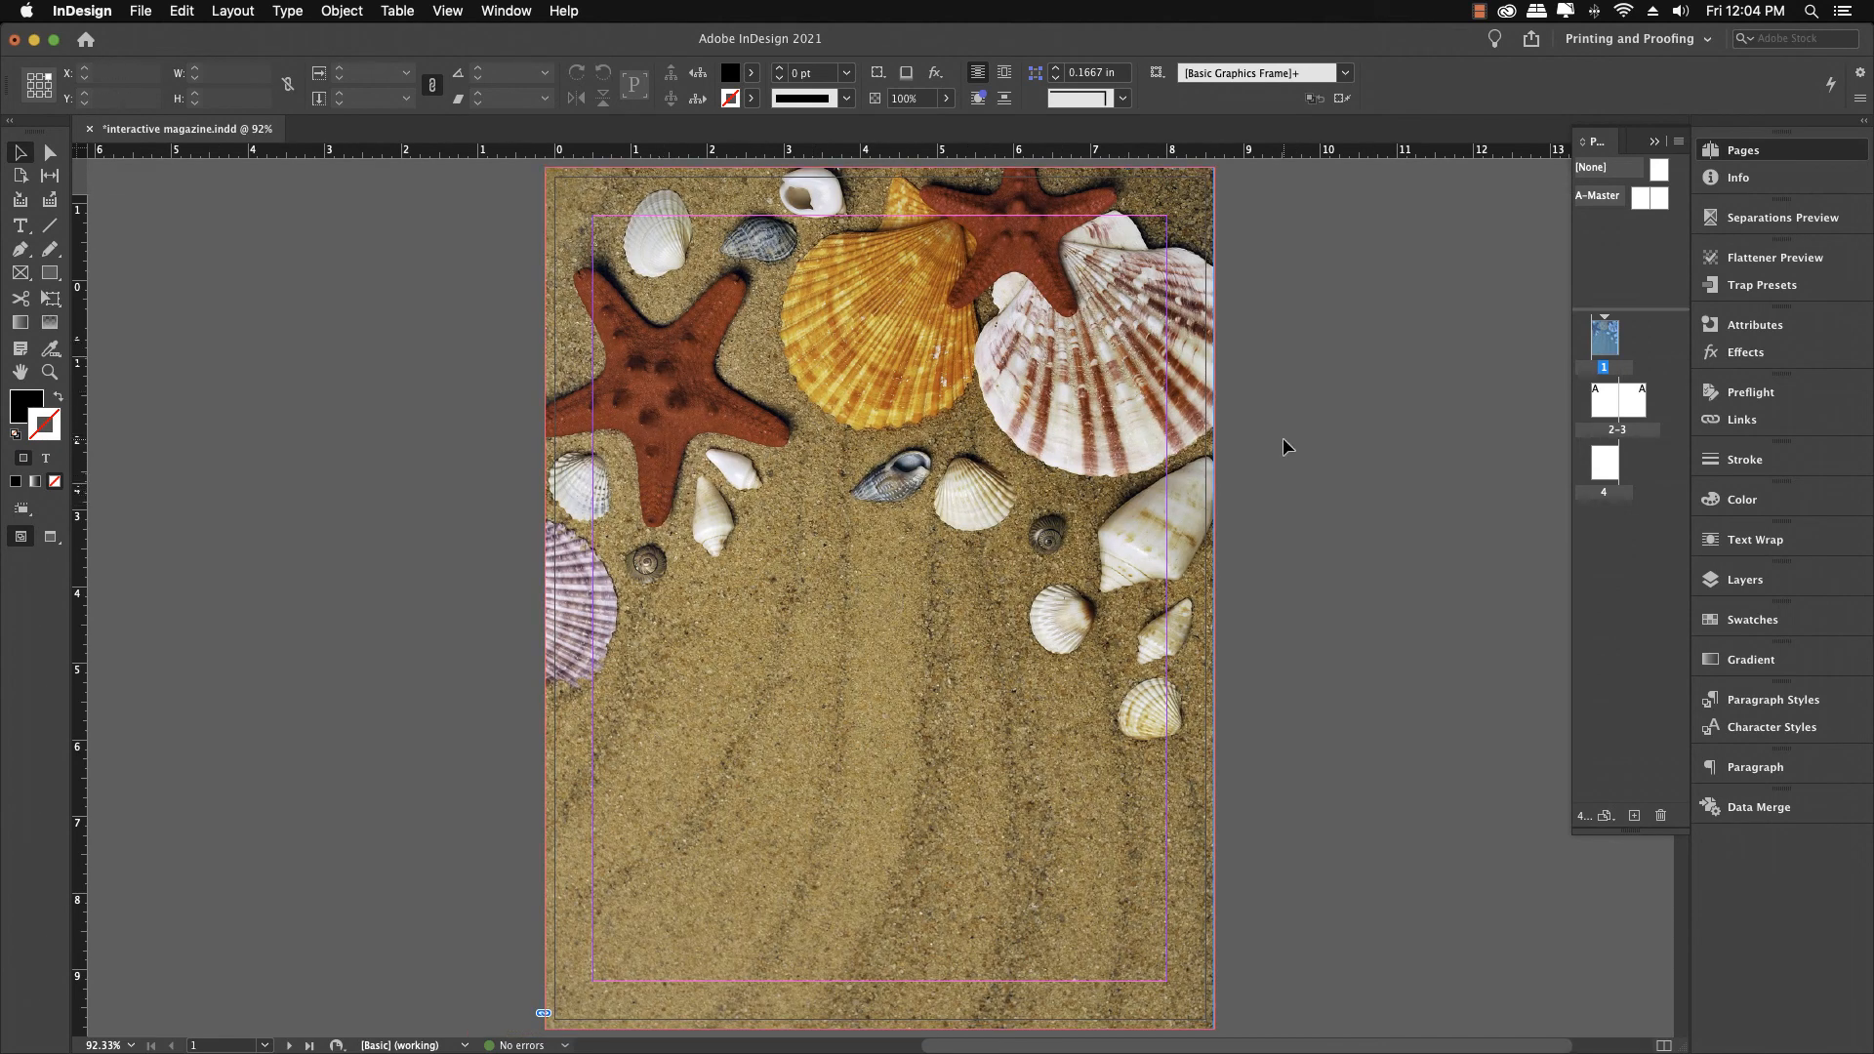
{"action": "key", "text": "w"}
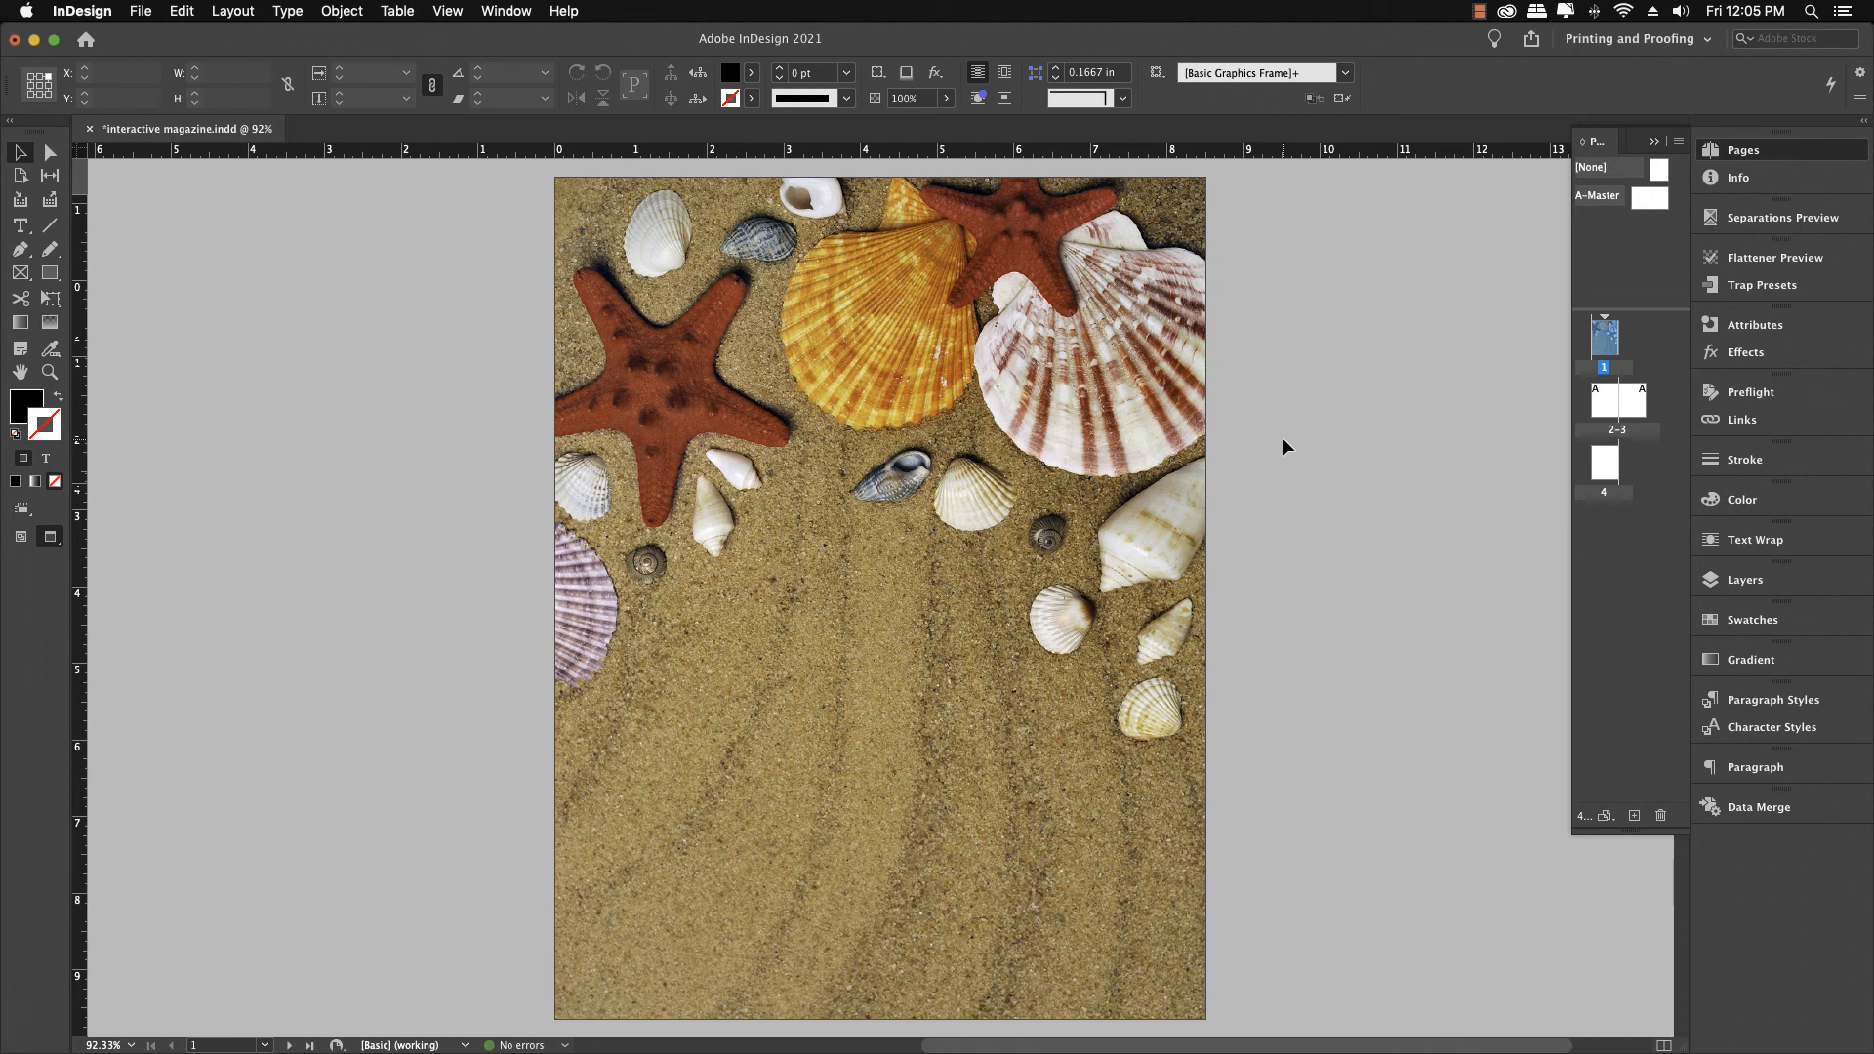
{"action": "key", "text": "w"}
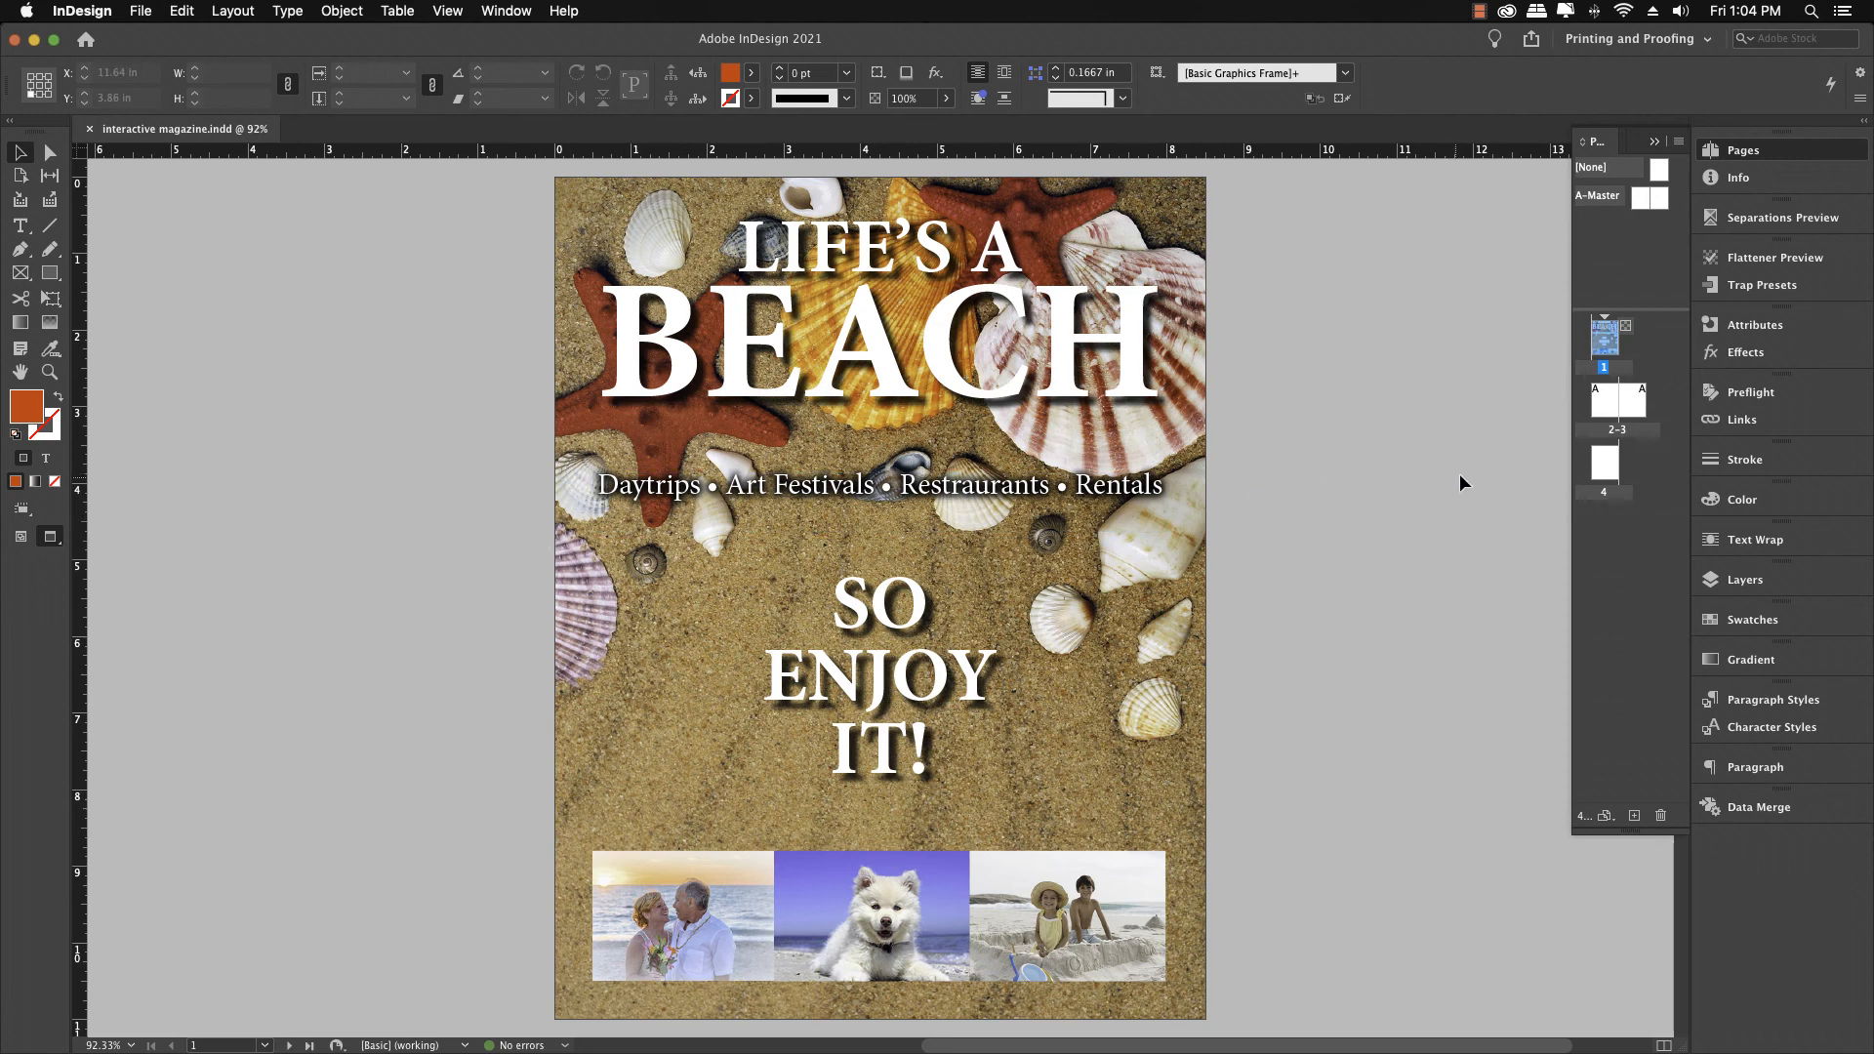
Go to the spread of pages 2–3 in the magazine
{"action": "left_click", "coordinate": [1600, 402]}
{"action": "double_click", "coordinate": [1600, 402]}
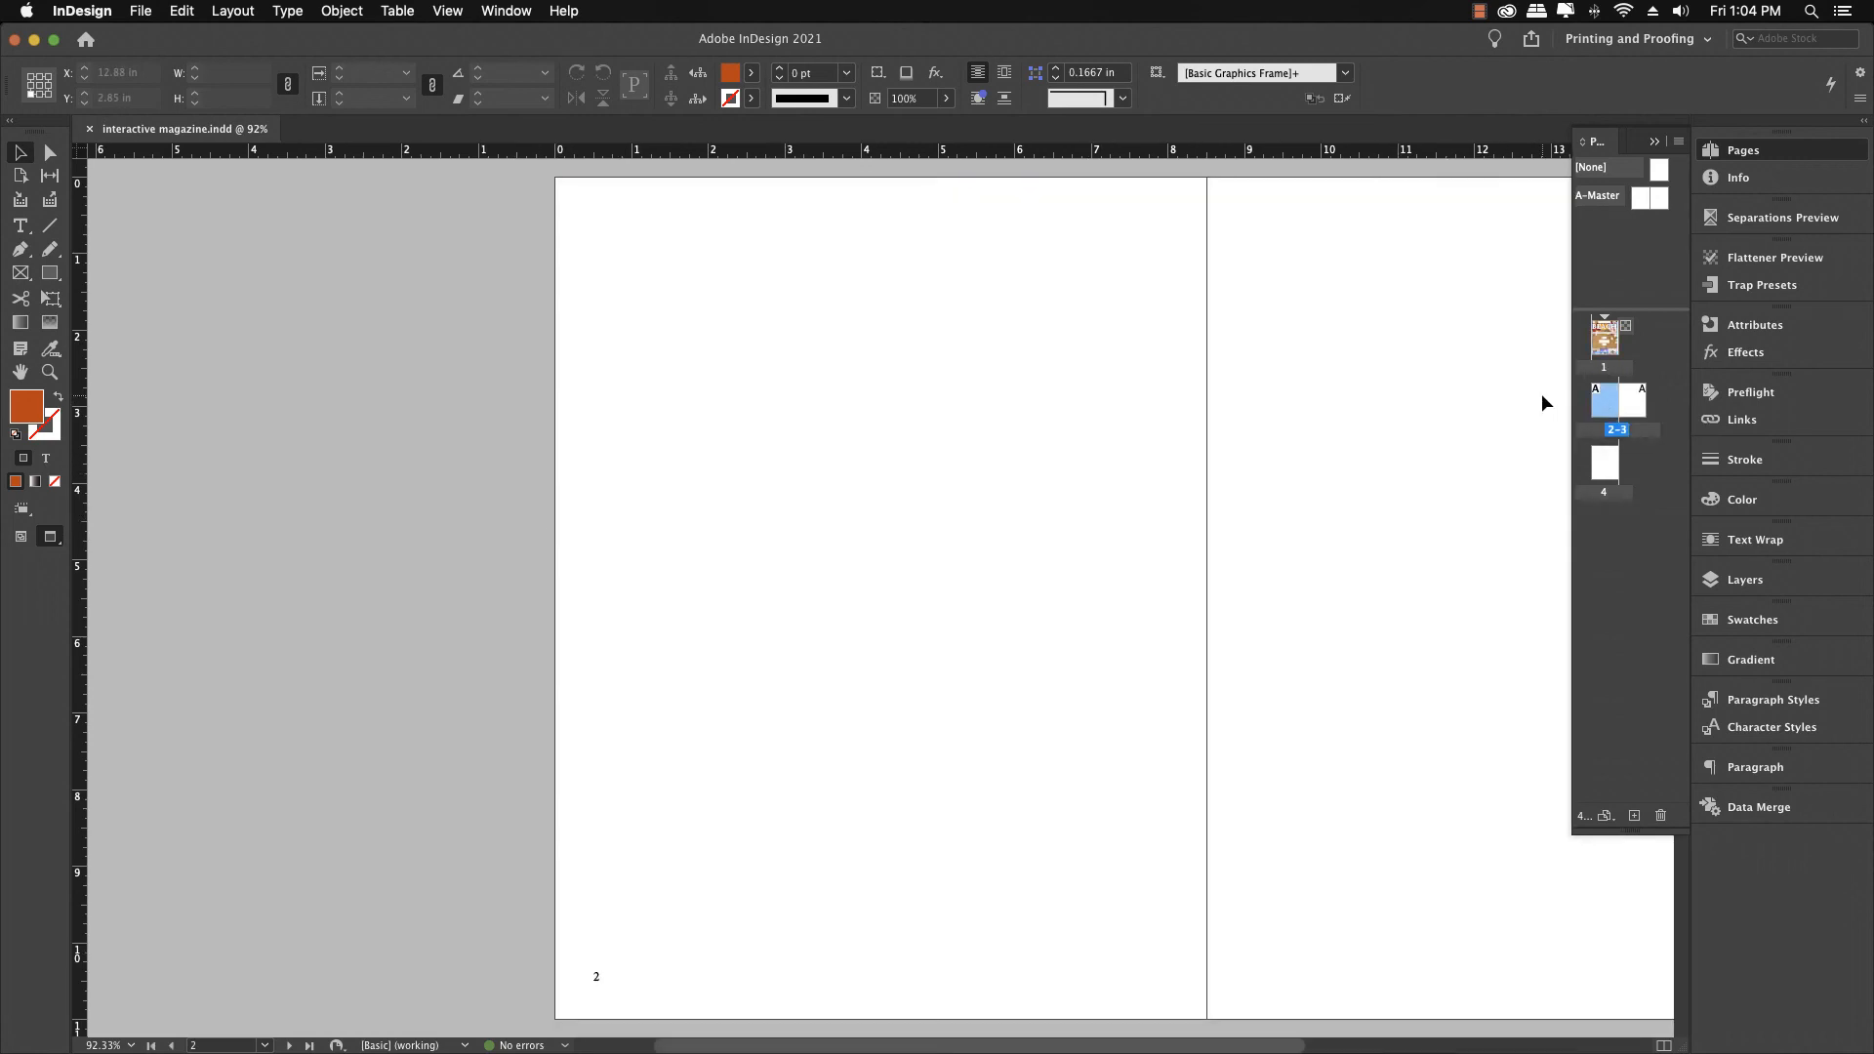